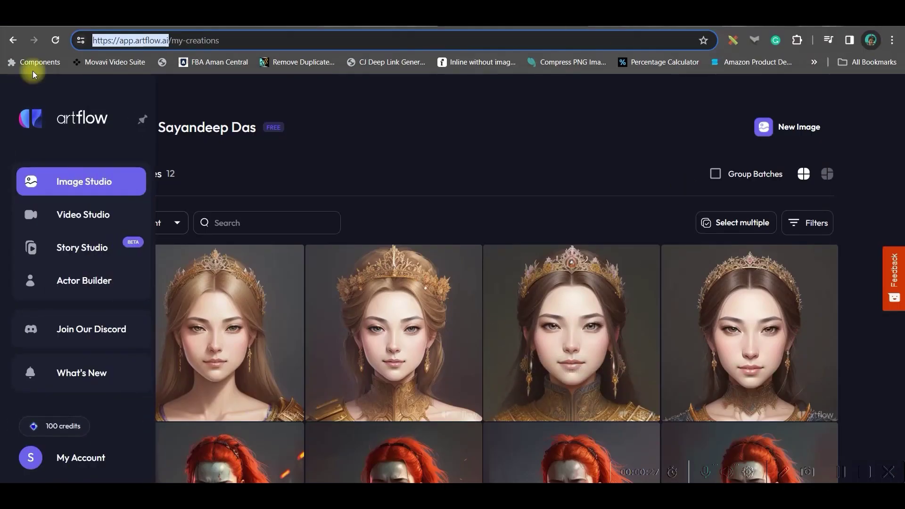
# - Start a new story in Story Studio with AI help for the story outline
pyautogui.moveTo(62, 429)
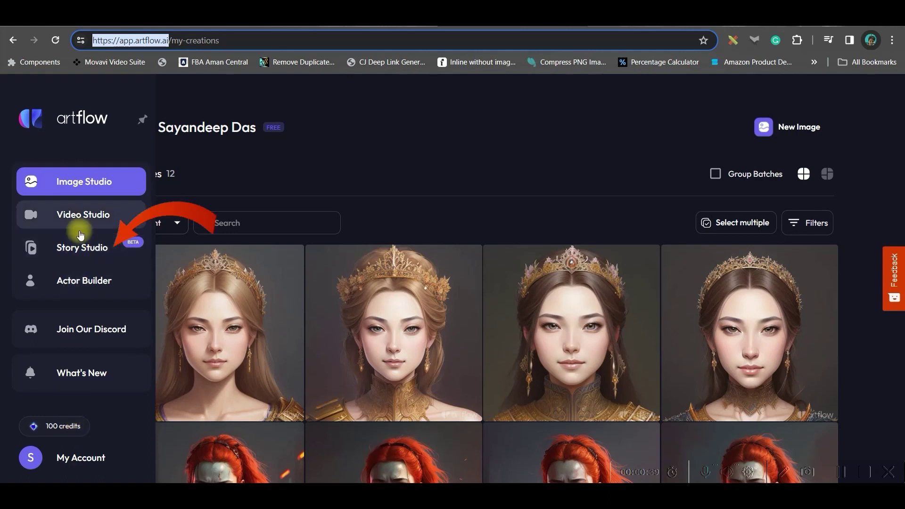
pyautogui.click(83, 248)
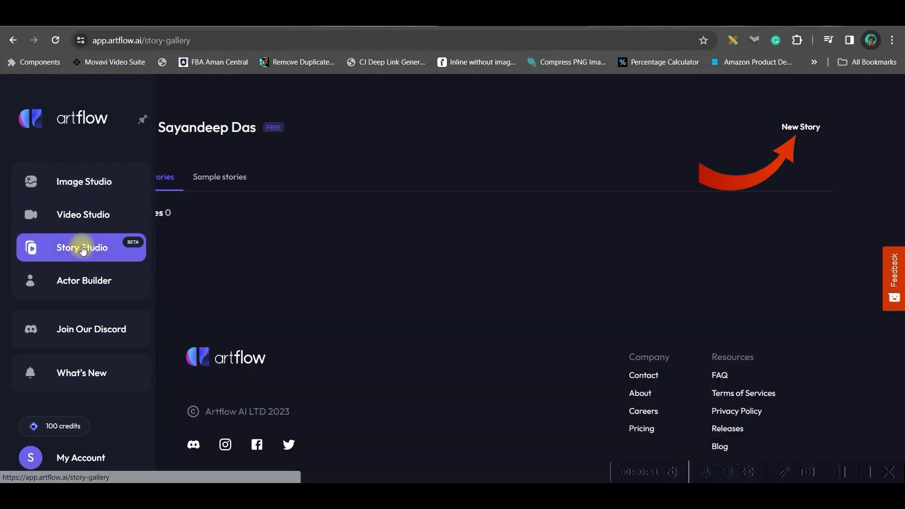
pyautogui.click(777, 131)
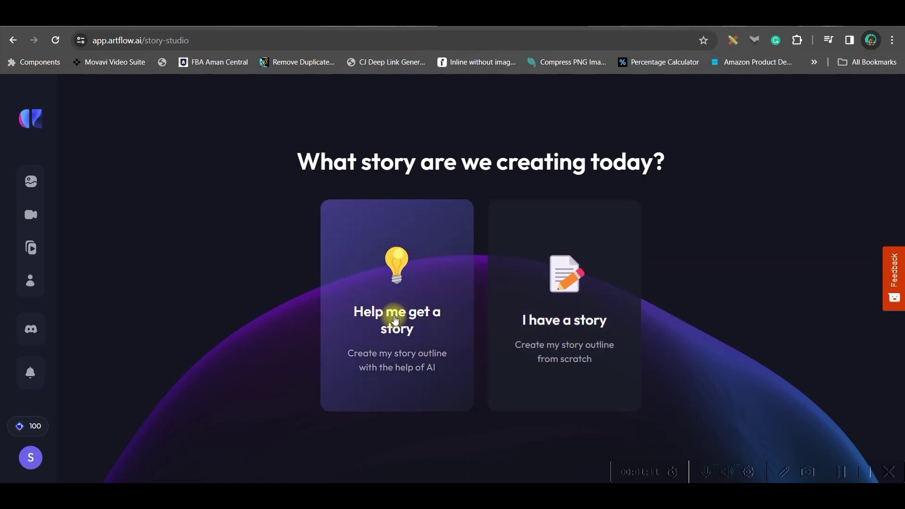
pyautogui.click(395, 319)
# - Enter the story's audience and submit its purpose as Moral Story for Children on "Value of Time"
pyautogui.click(549, 327)
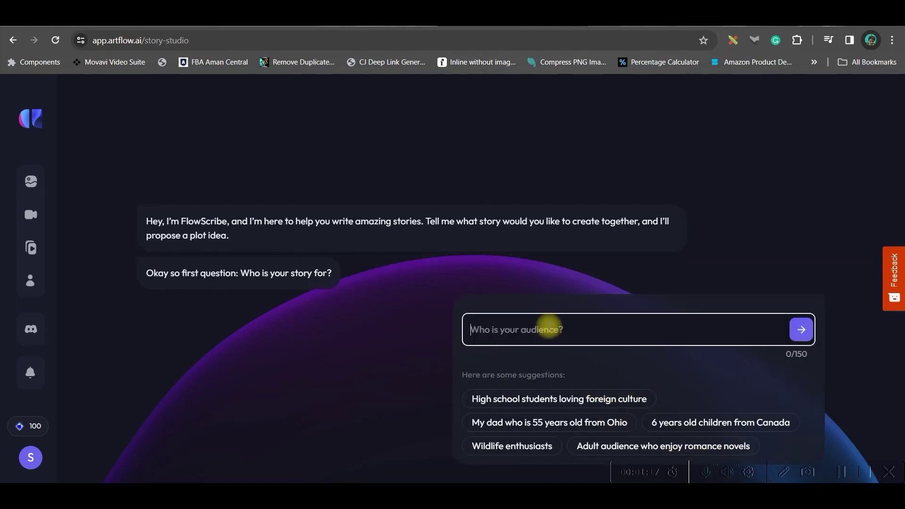
pyautogui.write('Ch')
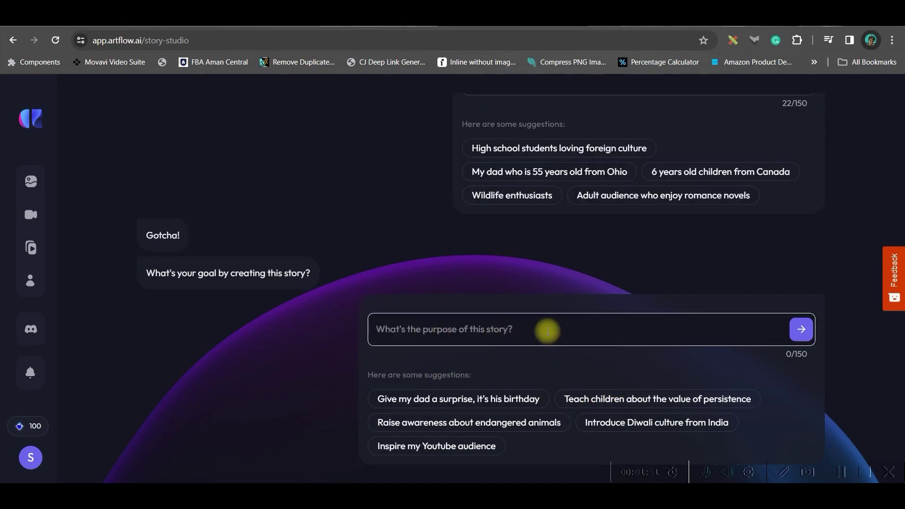
pyautogui.click(545, 329)
pyautogui.write('Moral Story for Children on "Value of Time"')
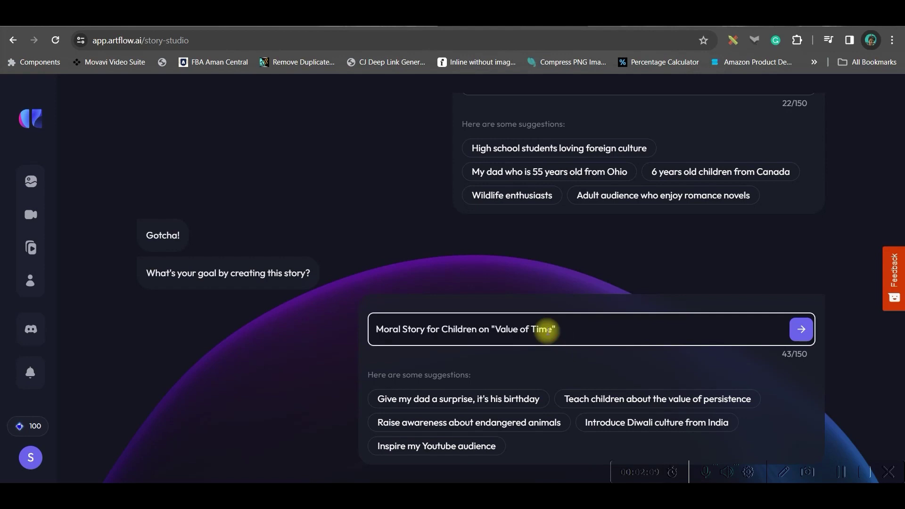
pyautogui.click(801, 332)
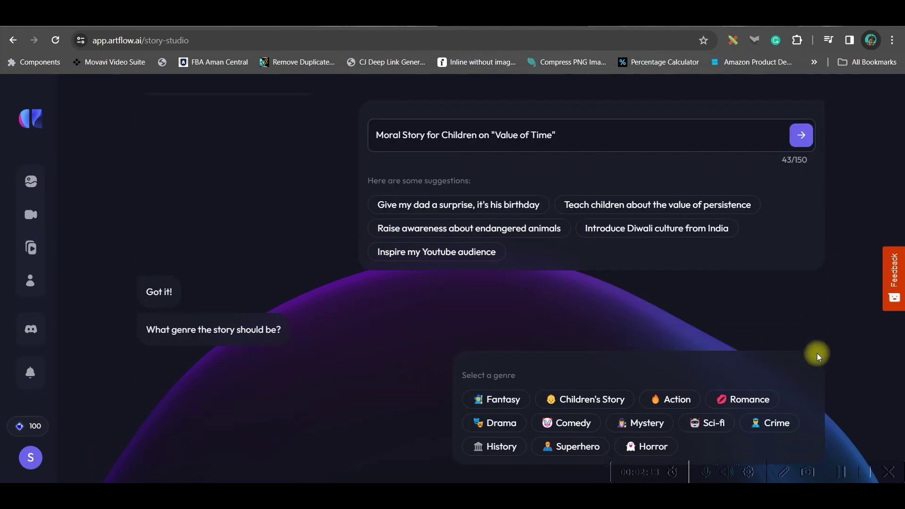
# - Choose the Children's Story genre and enter the idea of lazy boy Ron learning to value time at his Grandfather's Village House on his Holiday
pyautogui.click(599, 399)
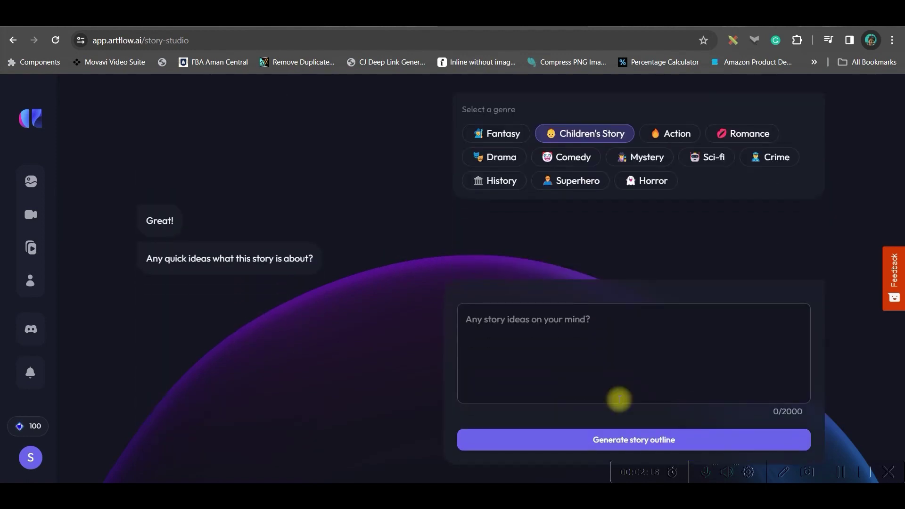
pyautogui.click(471, 317)
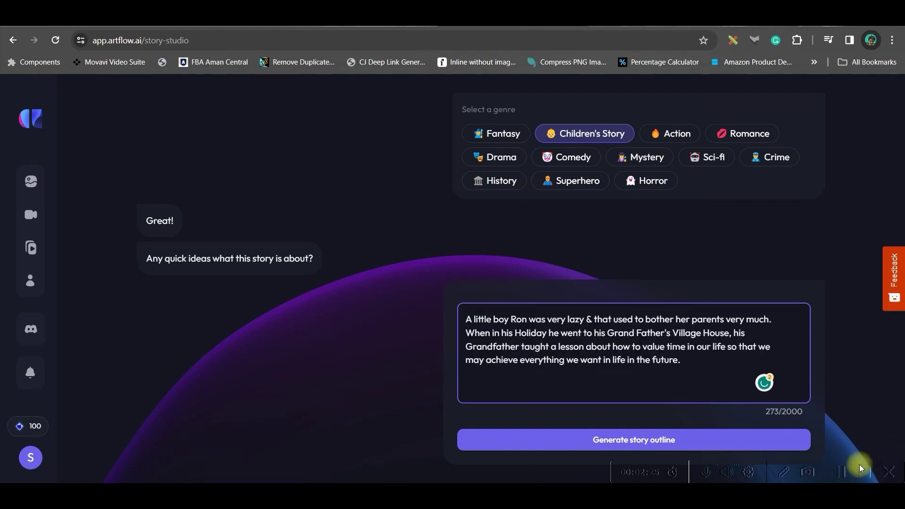
pyautogui.moveTo(629, 333)
pyautogui.click(635, 367)
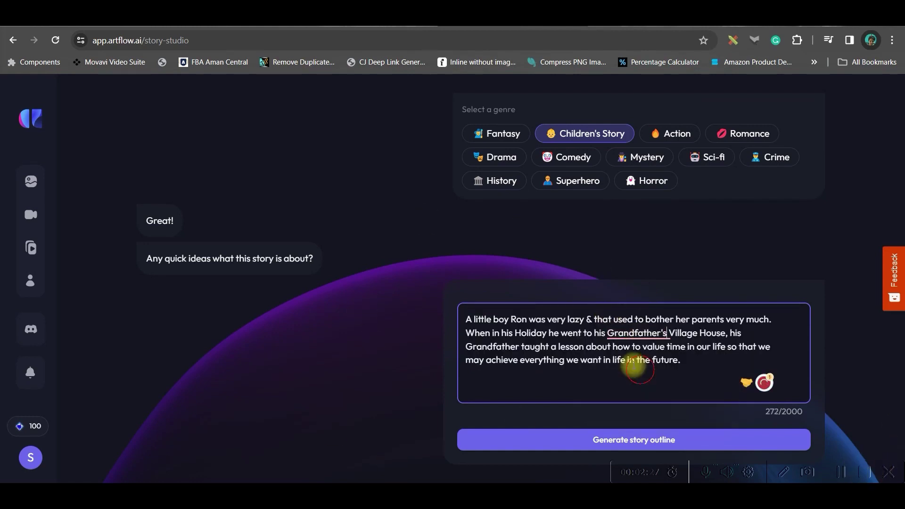
pyautogui.moveTo(495, 332)
pyautogui.click(498, 366)
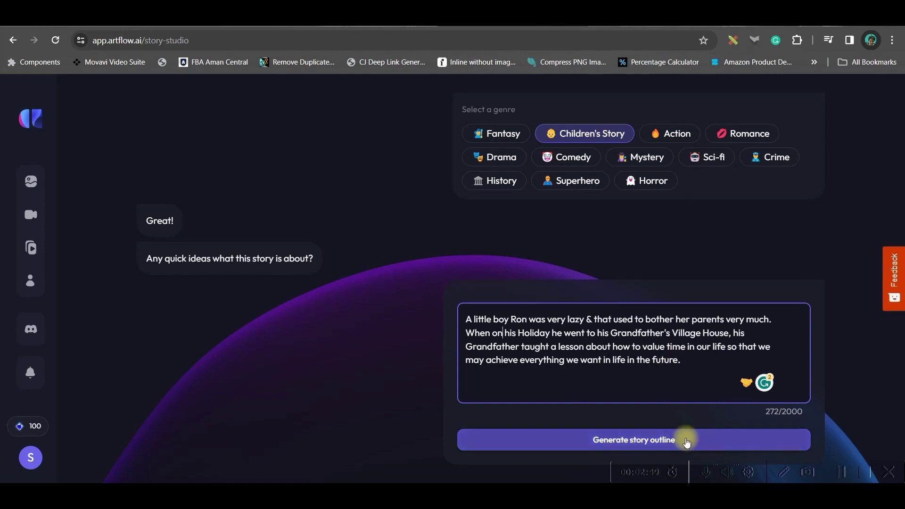
# - Generate the story outline from the idea and create the story from it
pyautogui.click(640, 440)
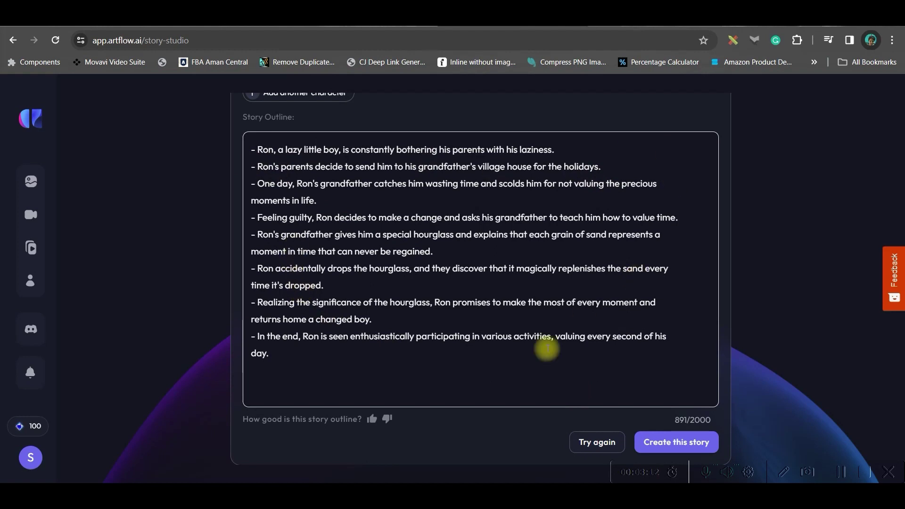
pyautogui.scroll(4, 375, 316)
pyautogui.scroll(-3, 476, 310)
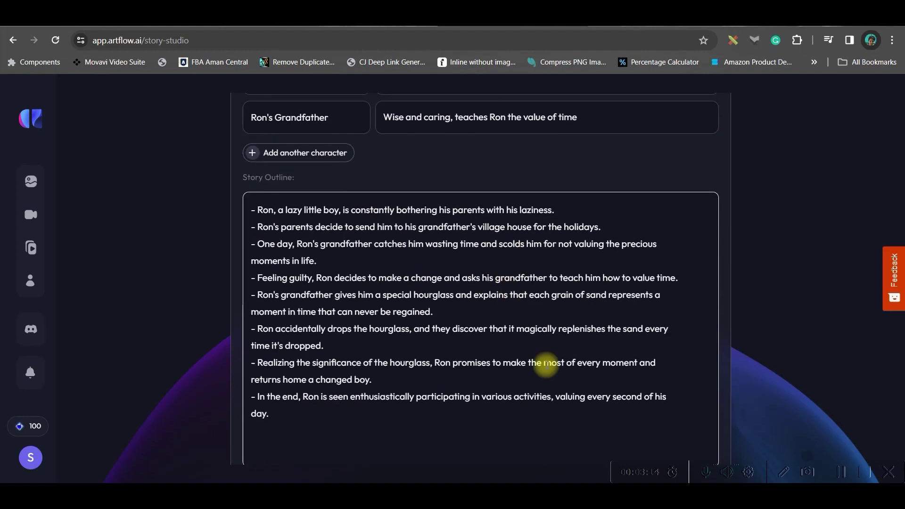
pyautogui.scroll(-1, 759, 384)
pyautogui.click(692, 443)
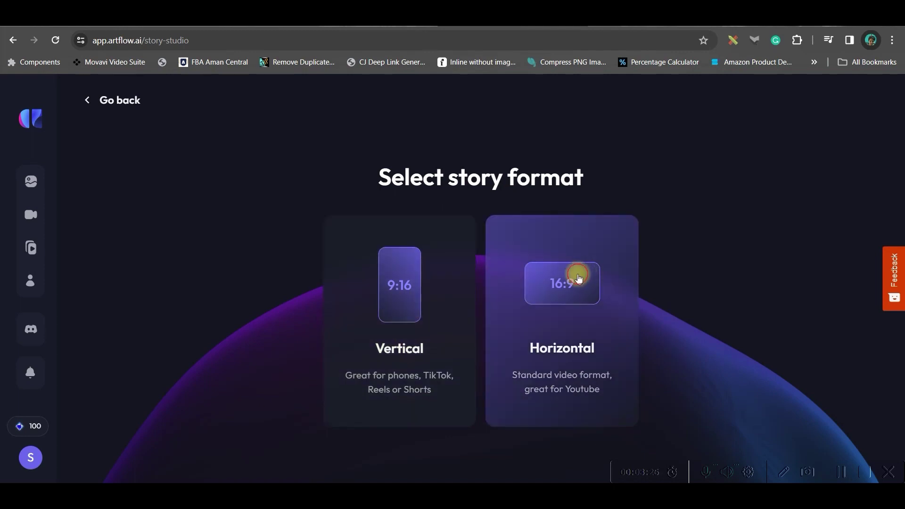
# - Set the story to Horizontal 16:9 format with the 3D Cartoon style and continue with the generated characters to the storyboard
pyautogui.click(578, 276)
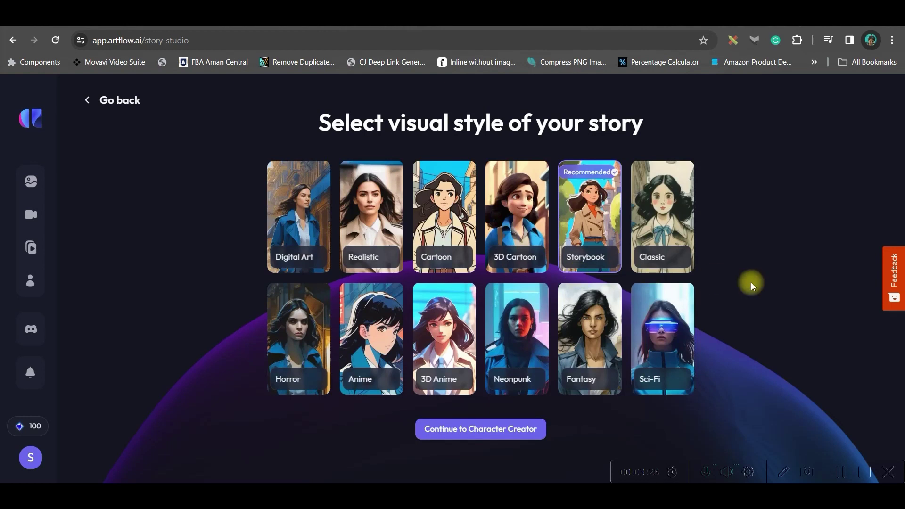
pyautogui.click(517, 217)
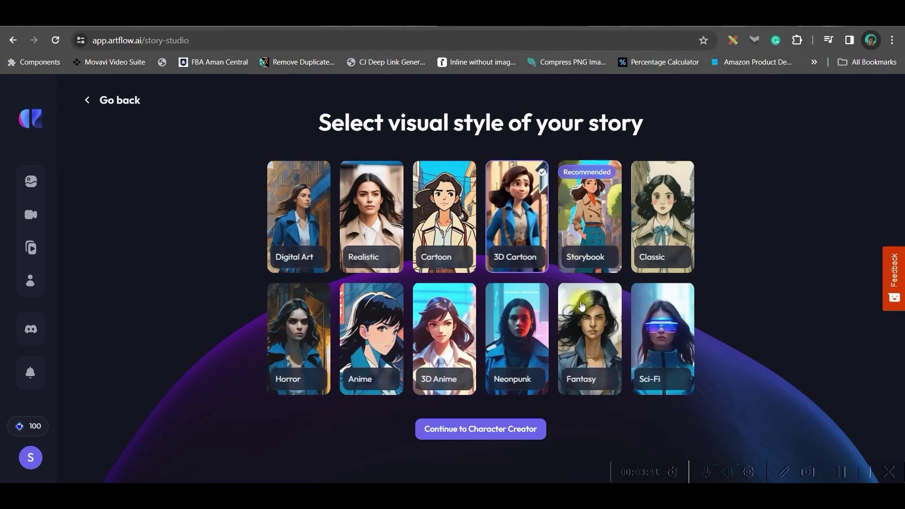
pyautogui.click(507, 435)
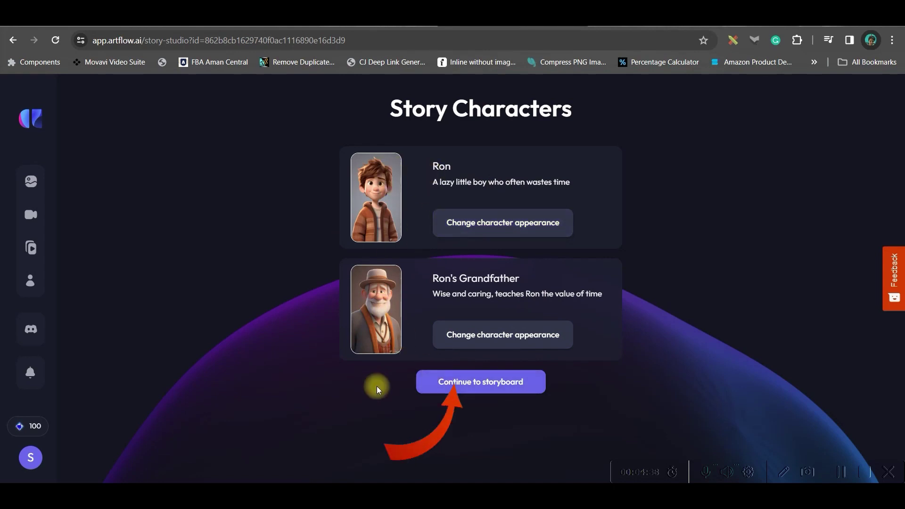
pyautogui.click(490, 386)
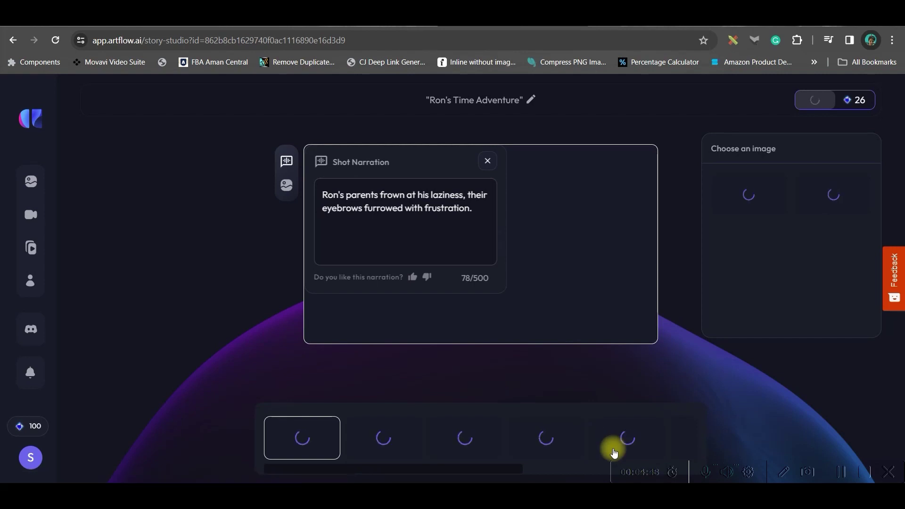
# - Look through the storyboard shots and switch the sixth shot to the alternative image of the boy with his grandfather
pyautogui.moveTo(14, 93)
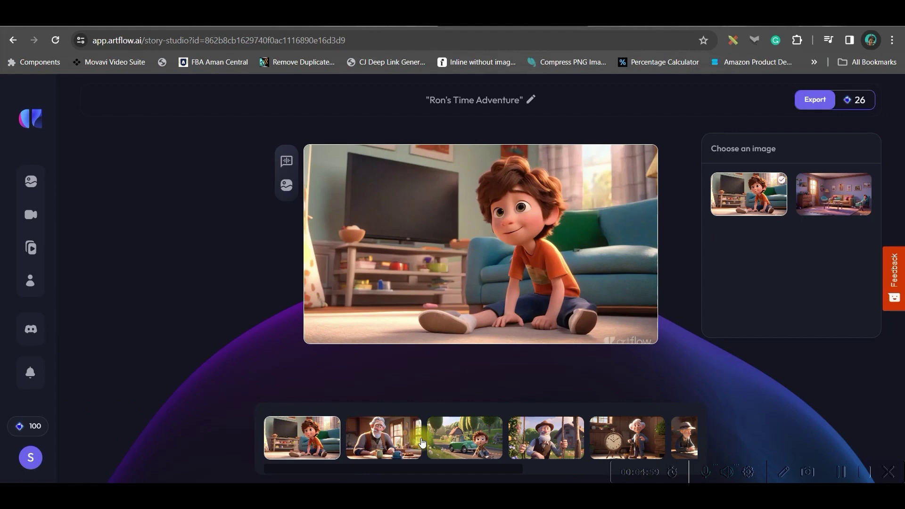
pyautogui.click(395, 450)
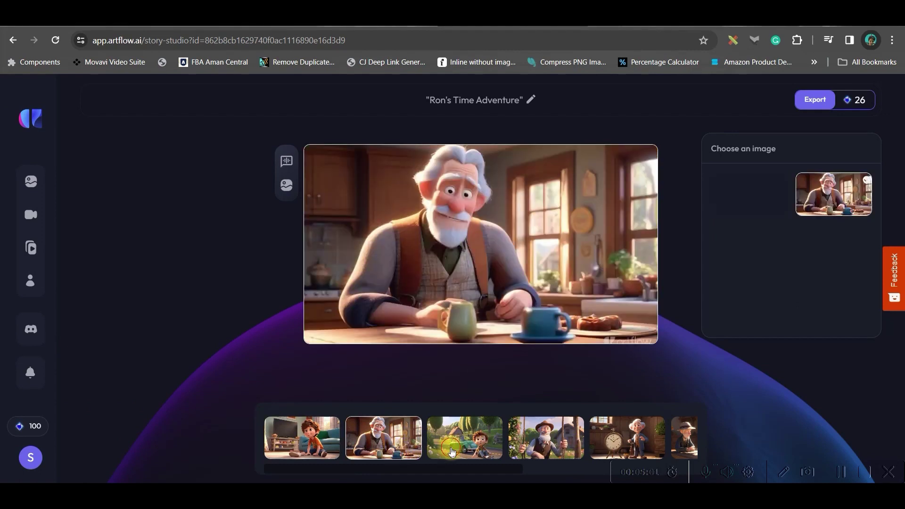
pyautogui.click(451, 447)
pyautogui.click(531, 451)
pyautogui.click(490, 443)
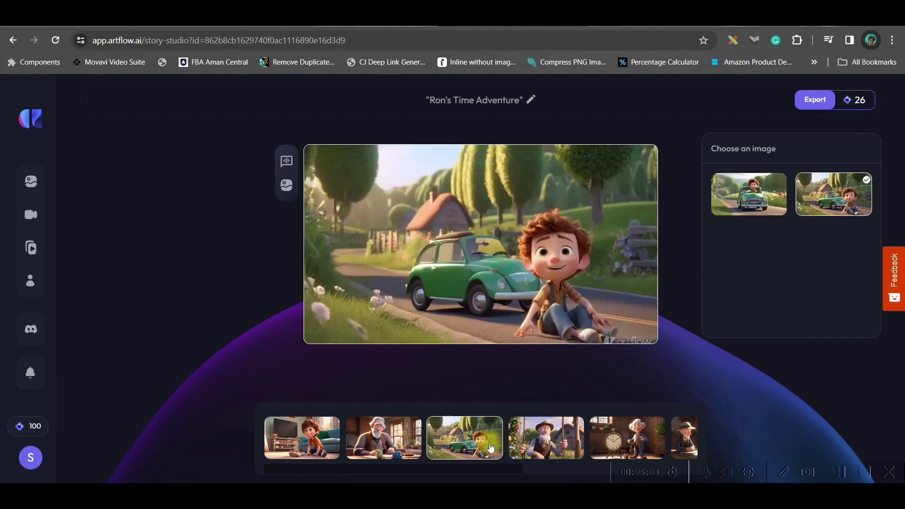
pyautogui.click(617, 443)
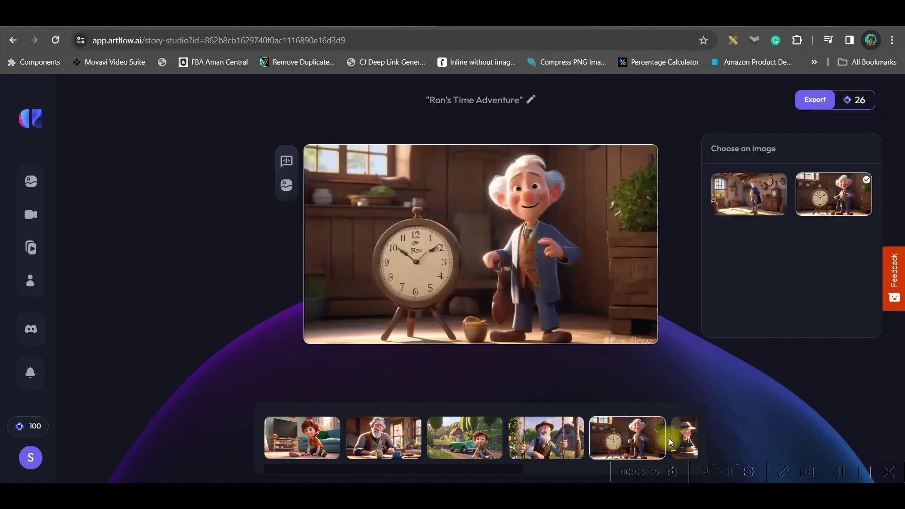
pyautogui.click(682, 442)
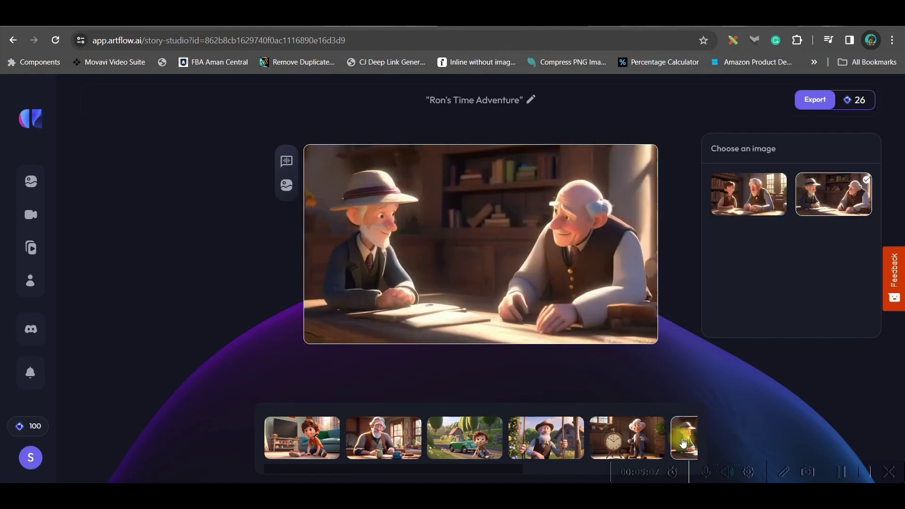
pyautogui.click(730, 199)
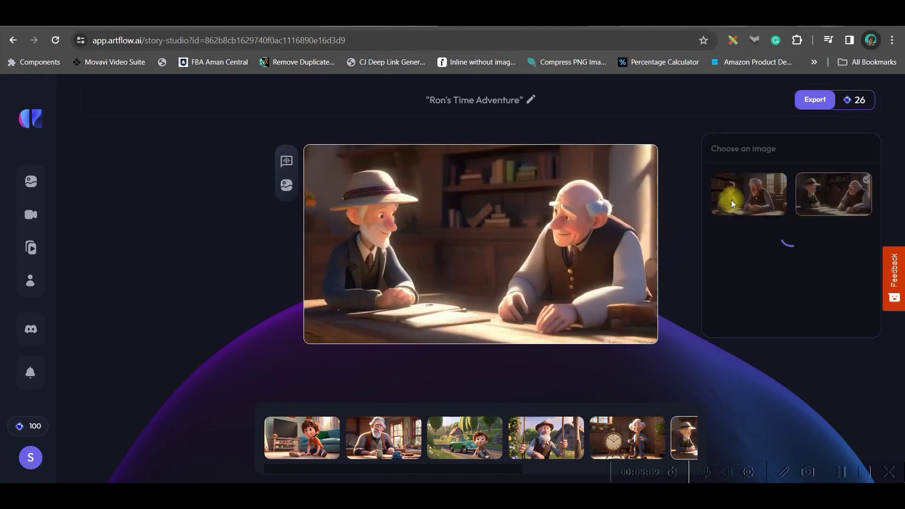
# - Check the images of the first three storyboard shots
pyautogui.click(311, 441)
pyautogui.click(396, 439)
pyautogui.click(469, 431)
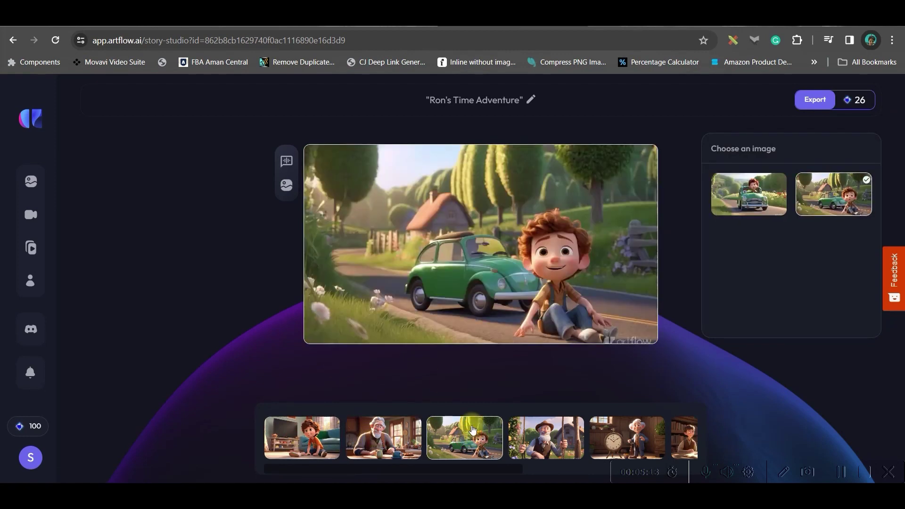
pyautogui.click(313, 443)
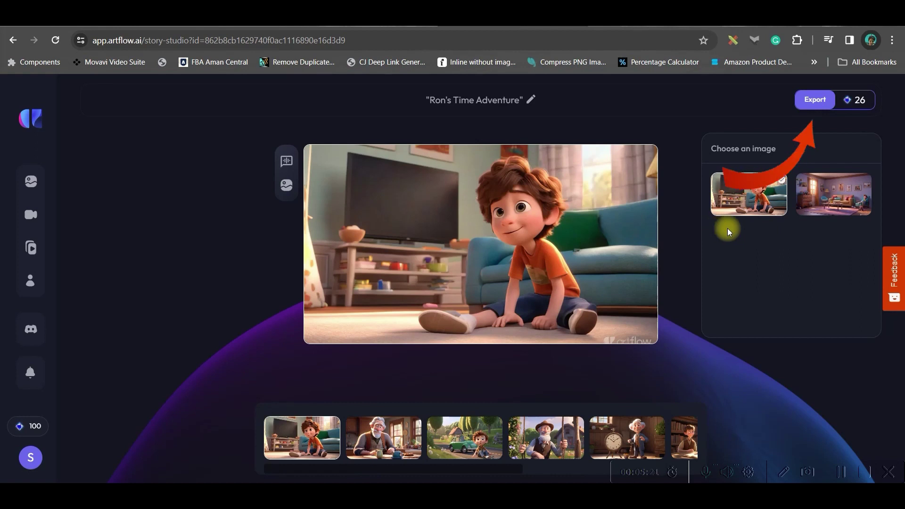
# - Export the story as a video and download the previewed result with closed captions (CC)
pyautogui.click(819, 101)
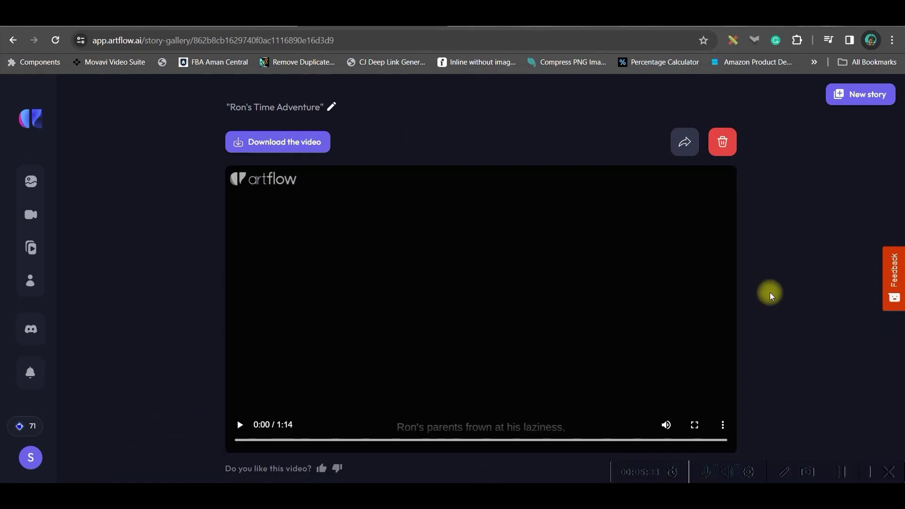
pyautogui.click(240, 424)
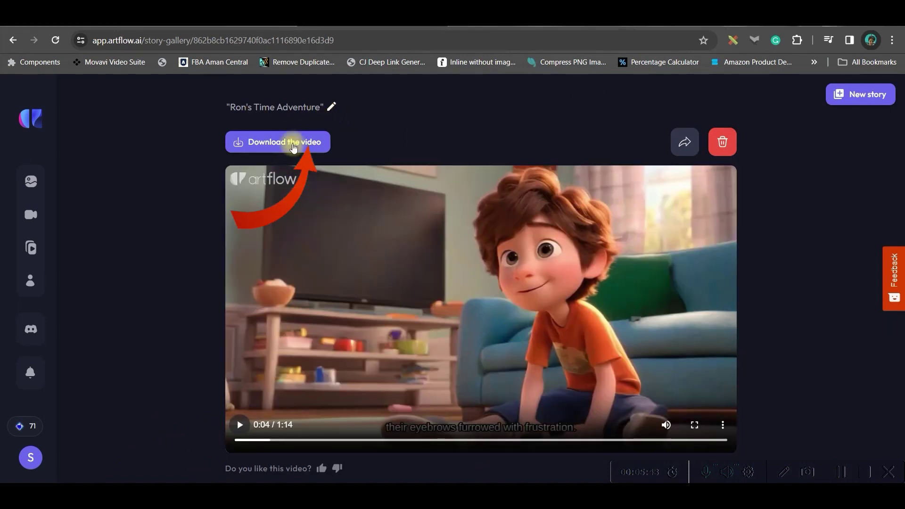
pyautogui.click(294, 142)
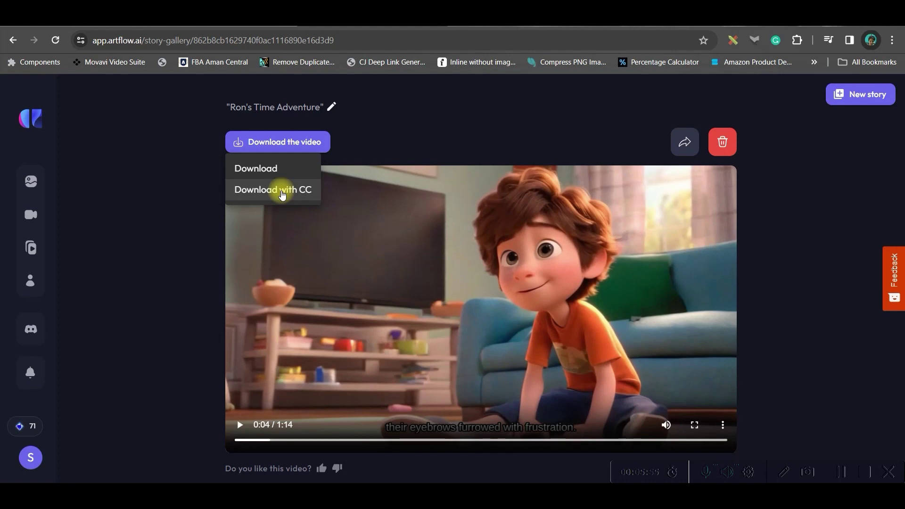
pyautogui.click(282, 193)
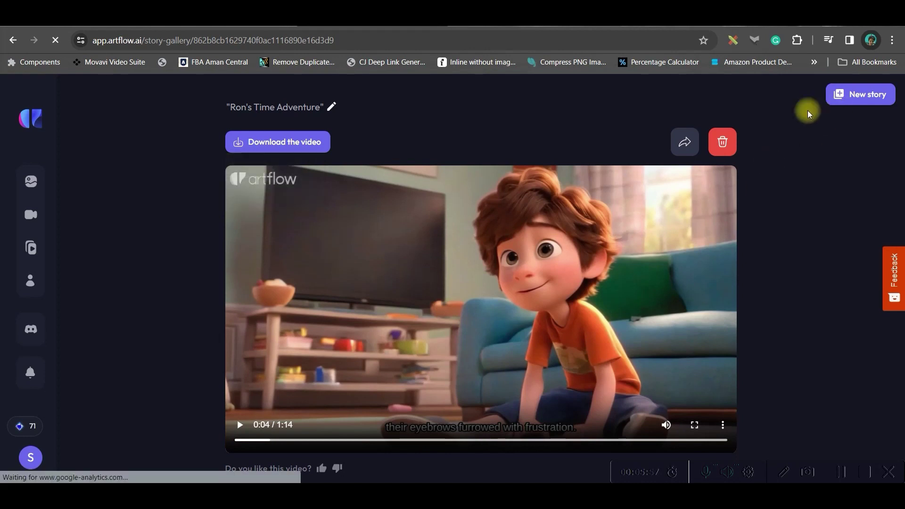
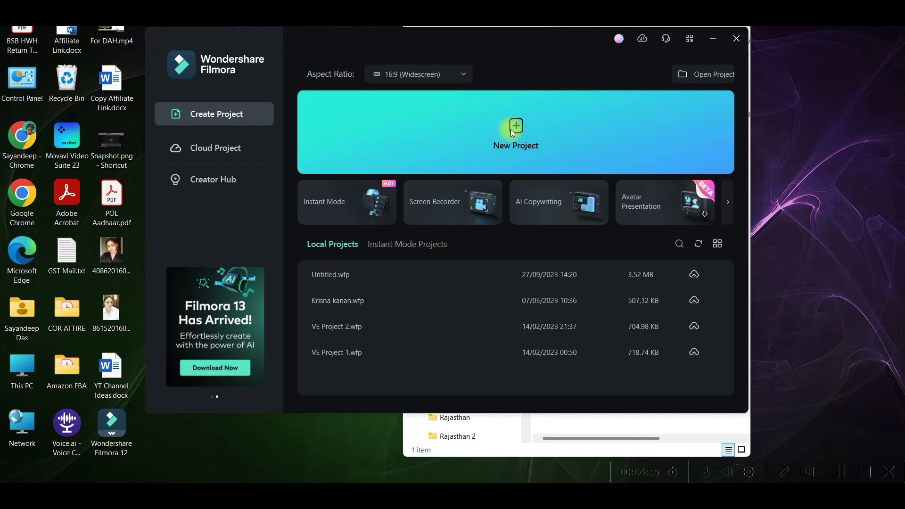
# - Create a new project in Wondershare Filmora and place the story video from the PART 1 folder at the start of the video track
pyautogui.click(512, 132)
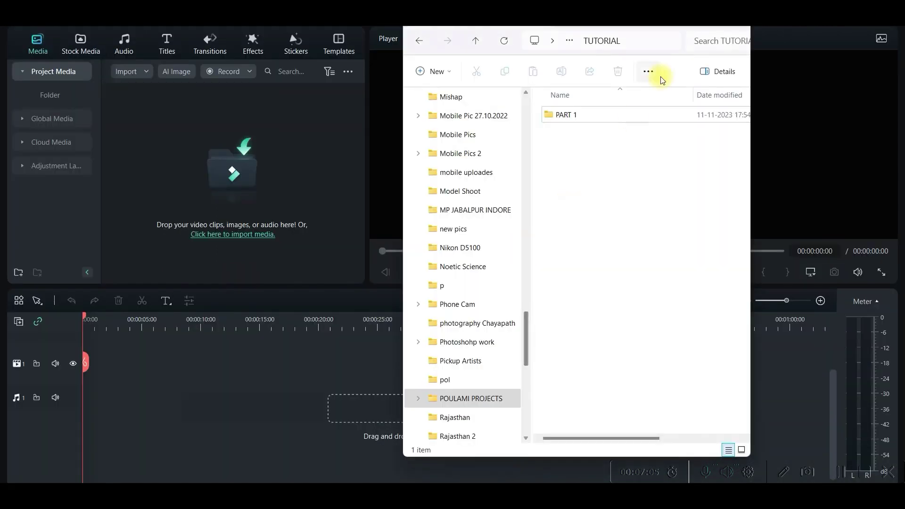
pyautogui.click(595, 115)
pyautogui.doubleClick(597, 116)
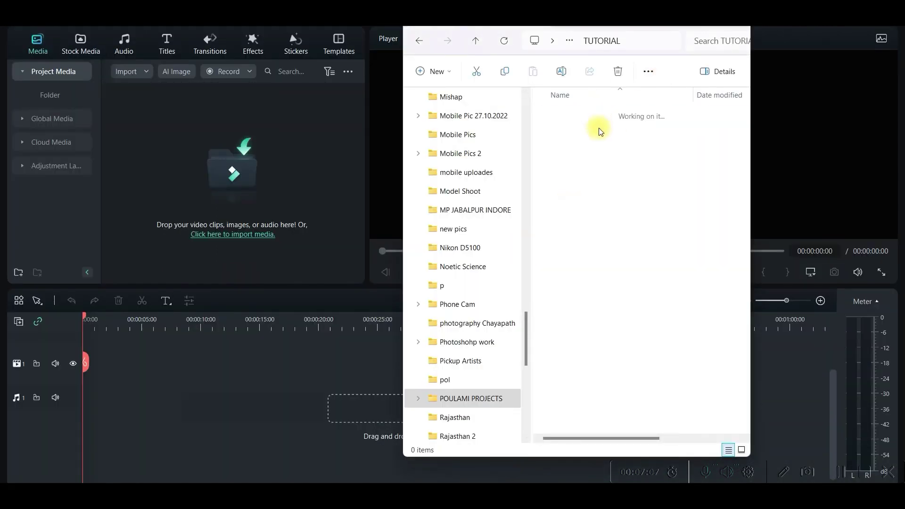
pyautogui.moveTo(572, 132); pyautogui.dragTo(329, 115)
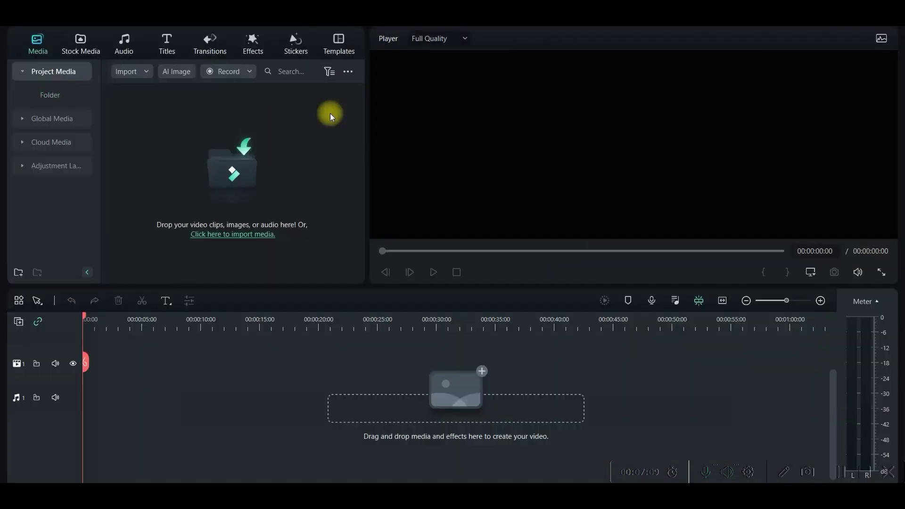
pyautogui.moveTo(236, 131); pyautogui.dragTo(87, 404)
pyautogui.click(577, 156)
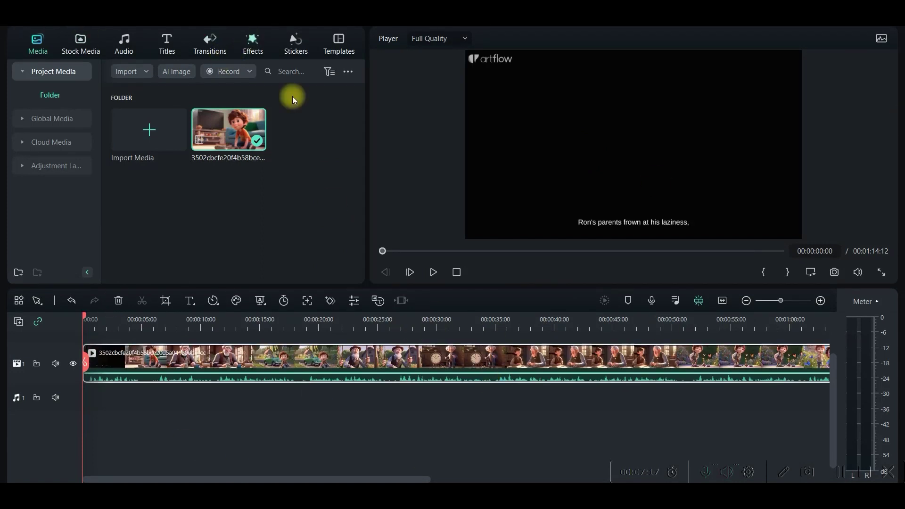
# - Place the Star Particle Overlay 04 effect above the start of the story video and lengthen it along the timeline
pyautogui.click(251, 45)
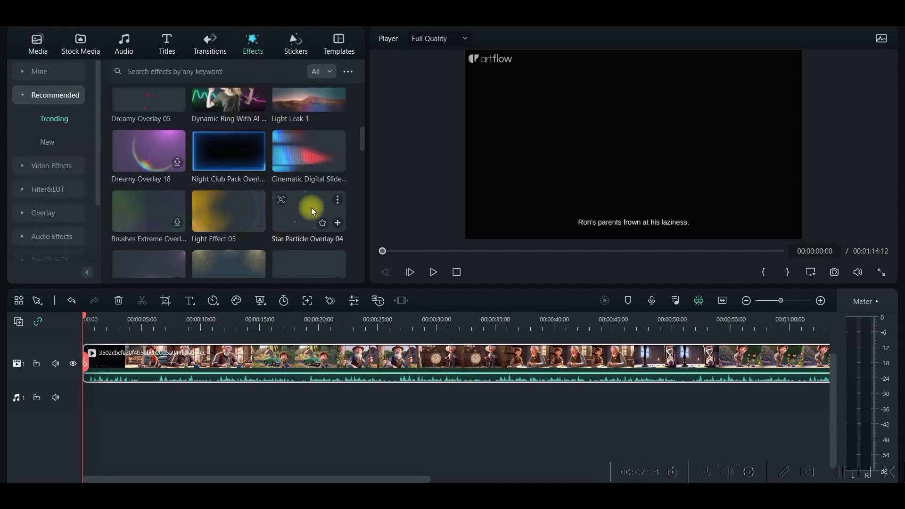
pyautogui.moveTo(300, 210); pyautogui.dragTo(84, 349)
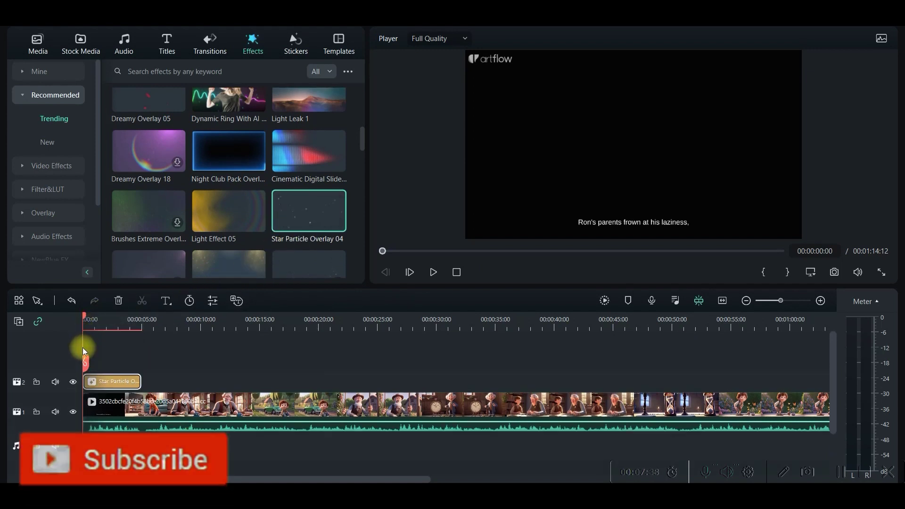
pyautogui.click(139, 360)
pyautogui.moveTo(156, 381)
pyautogui.mouseDown()
pyautogui.moveTo(115, 380)
pyautogui.moveTo(687, 375)
pyautogui.moveTo(517, 375)
pyautogui.moveTo(548, 375)
pyautogui.mouseUp()
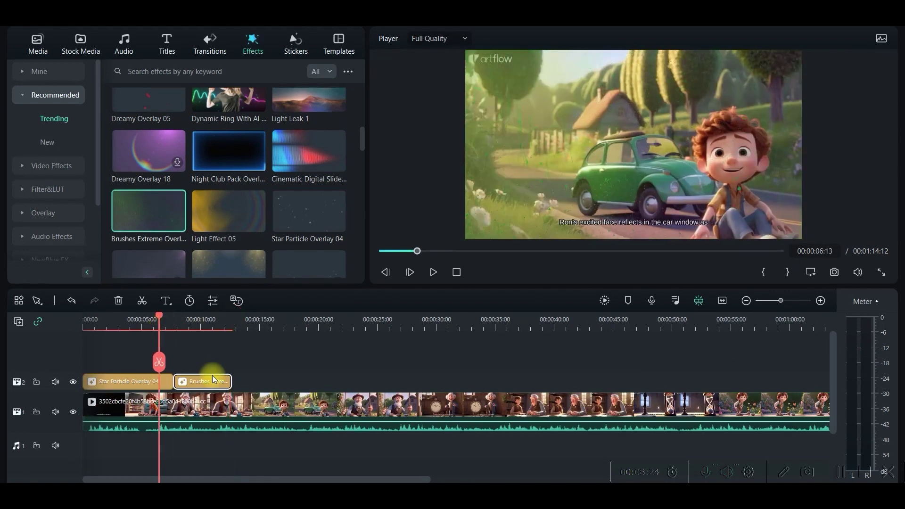
# - Lower the opacity of the Brushes Extreme overlay that follows the star particle effect
pyautogui.doubleClick(212, 381)
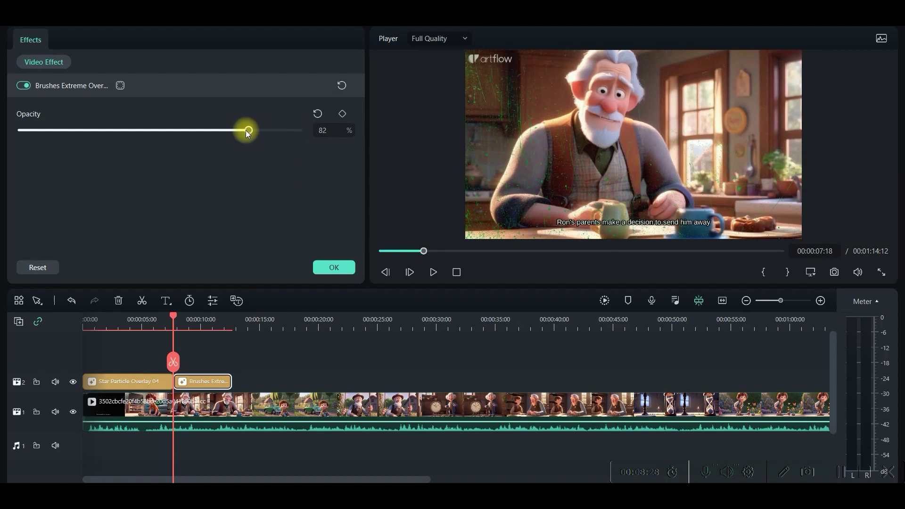
pyautogui.moveTo(228, 130); pyautogui.dragTo(197, 136)
pyautogui.click(325, 266)
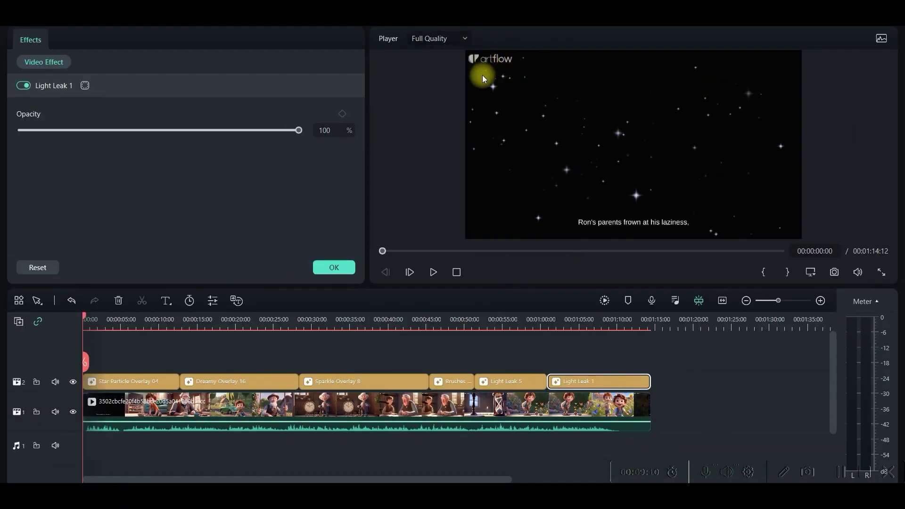
# - Try cropping the story video at 16:9 to 1181 x 664 so that the artflow watermark is cut off
pyautogui.click(148, 408)
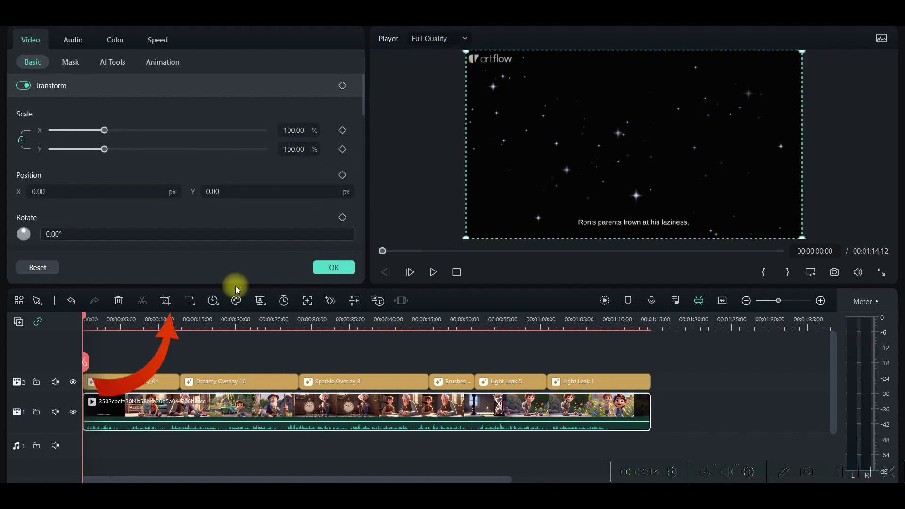
pyautogui.click(166, 302)
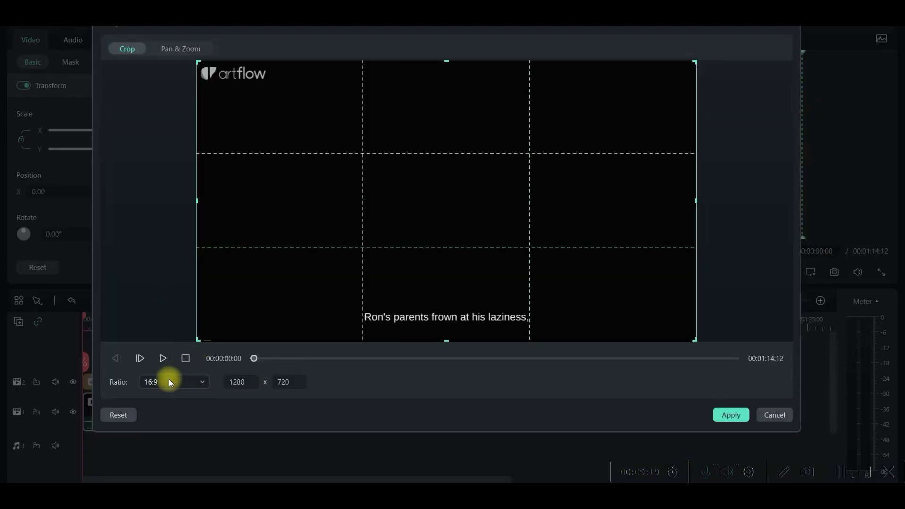
pyautogui.moveTo(198, 62)
pyautogui.mouseDown()
pyautogui.moveTo(204, 77)
pyautogui.moveTo(207, 66)
pyautogui.mouseUp()
pyautogui.moveTo(281, 127); pyautogui.dragTo(281, 137)
pyautogui.moveTo(445, 66); pyautogui.dragTo(491, 117)
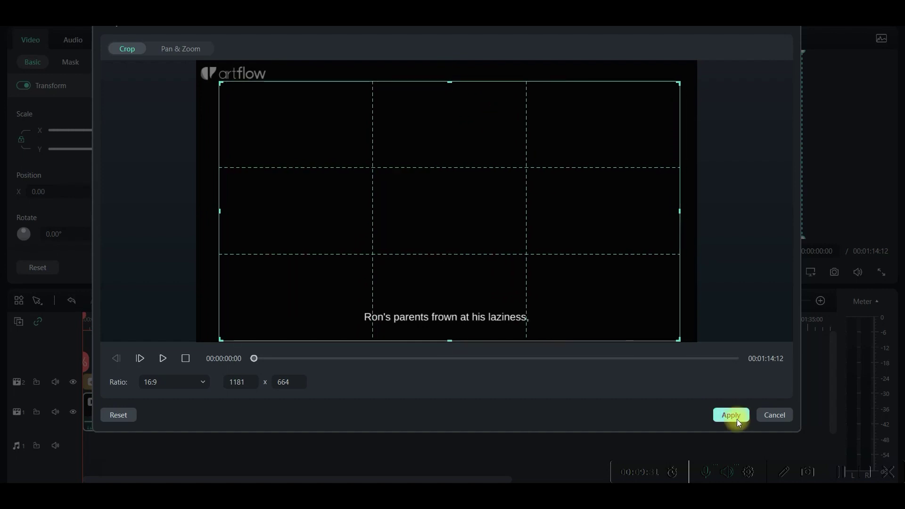
pyautogui.click(731, 415)
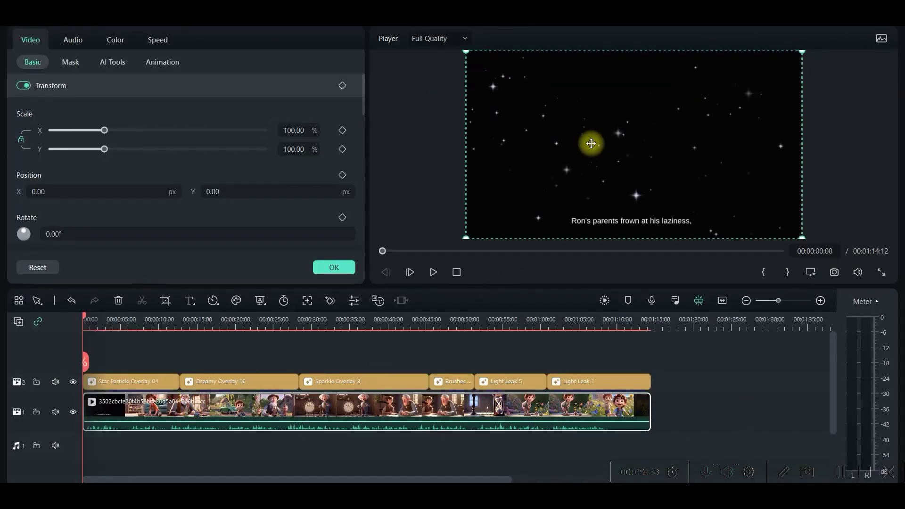
# - Play the cropped video from the start and undo the crop
pyautogui.click(432, 272)
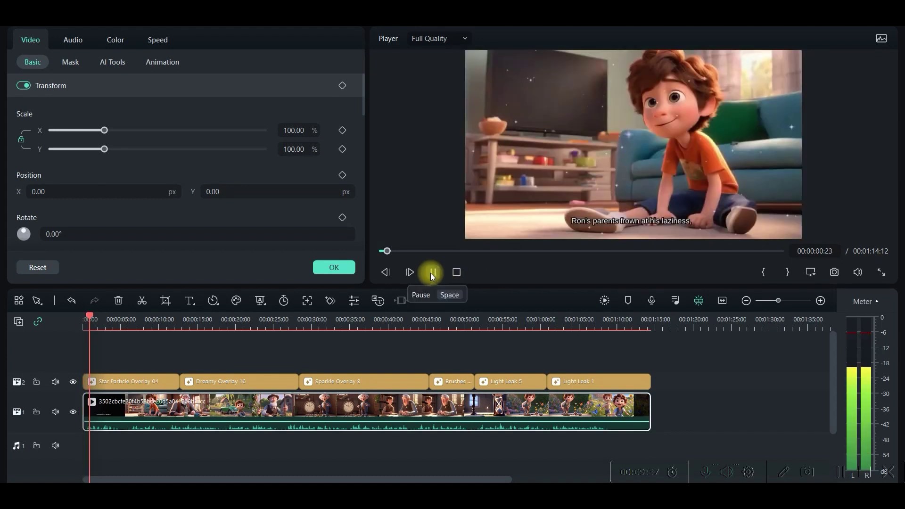
pyautogui.click(433, 273)
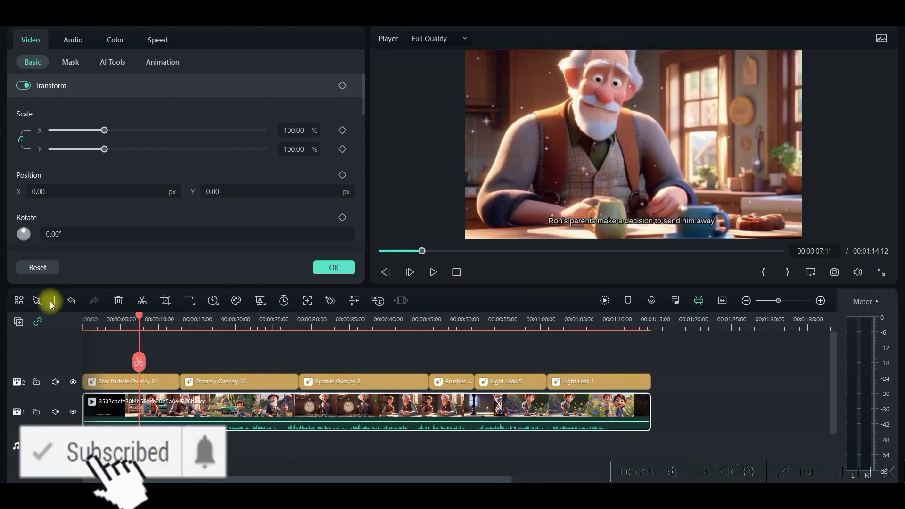
pyautogui.click(71, 301)
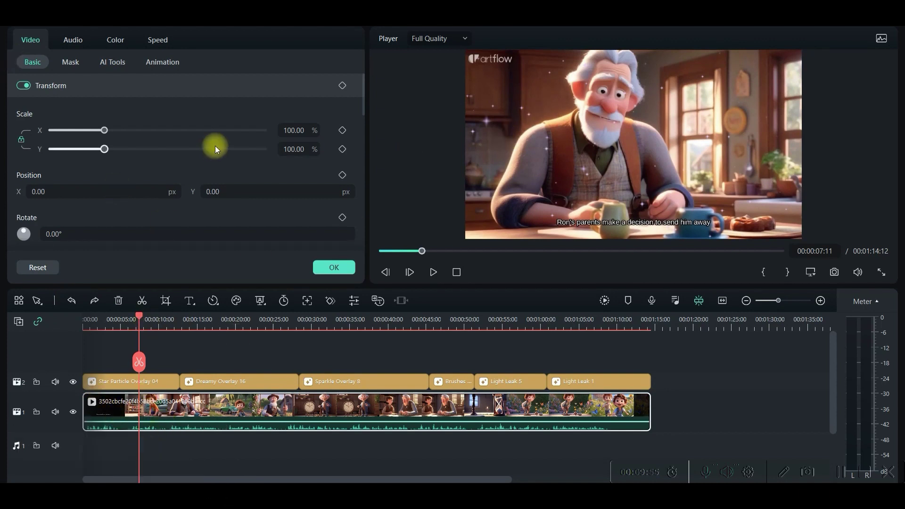
# - Search the effects for "mozaic", limit them to free ones, and place the Mosaic effect above the overlays at the start
pyautogui.click(264, 58)
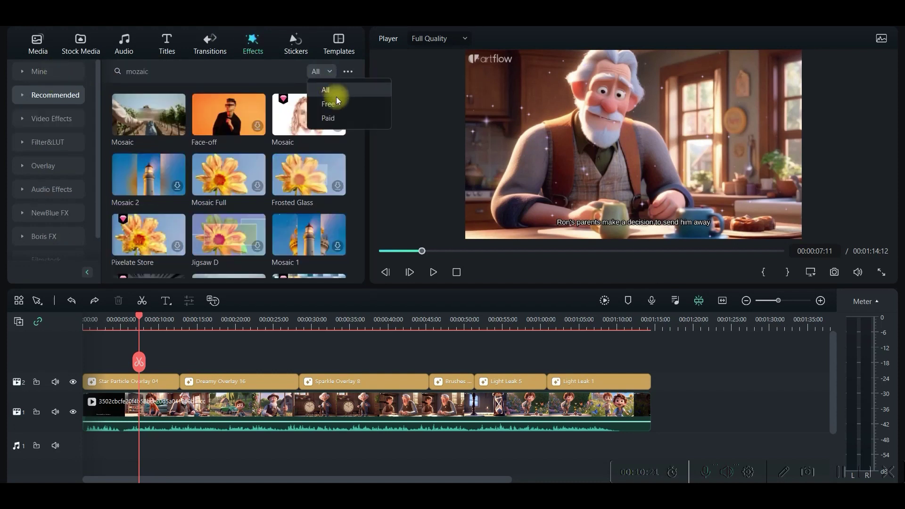
pyautogui.click(335, 98)
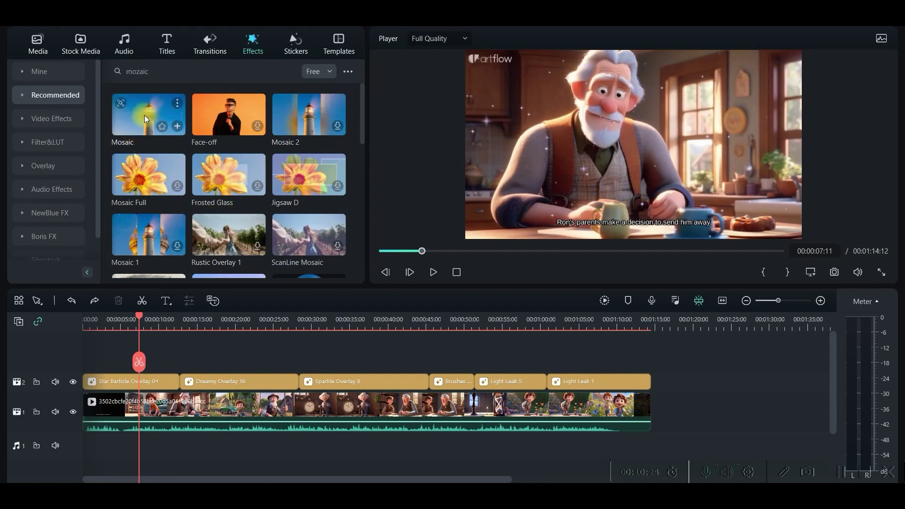
pyautogui.moveTo(144, 115); pyautogui.dragTo(109, 368)
# - Move the mosaic area onto the artflow watermark and shrink it to cover just the logo
pyautogui.doubleClick(108, 383)
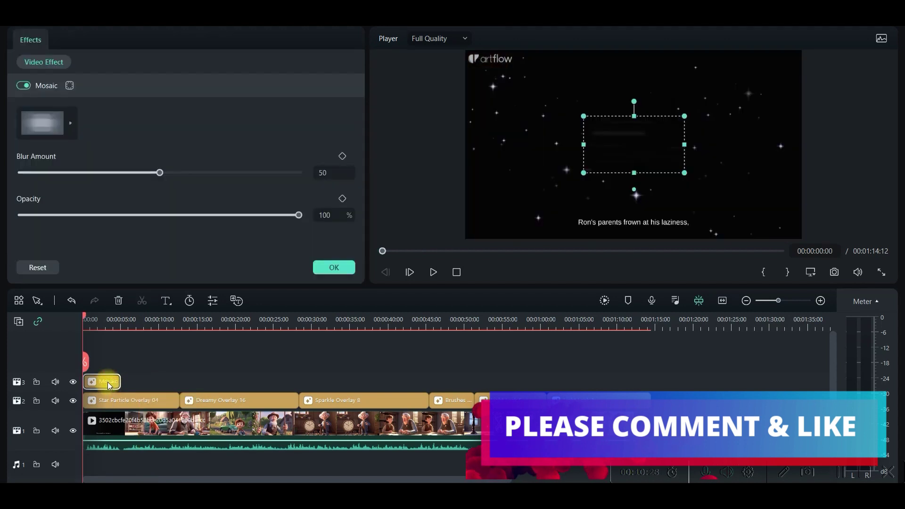
pyautogui.moveTo(617, 142); pyautogui.dragTo(495, 75)
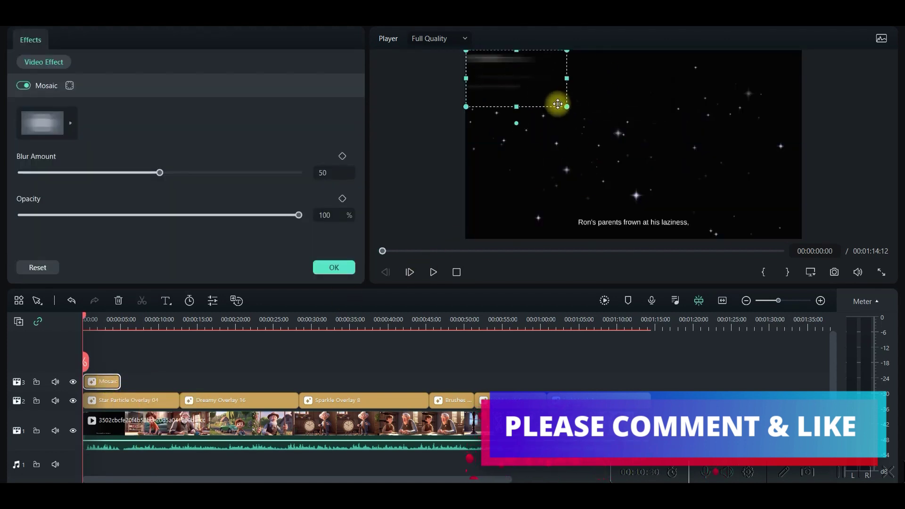
pyautogui.moveTo(564, 105); pyautogui.dragTo(523, 62)
# - Switch the mosaic to the horizontal streak blur style and extend the Mosaic effect to the end of the video
pyautogui.click(60, 121)
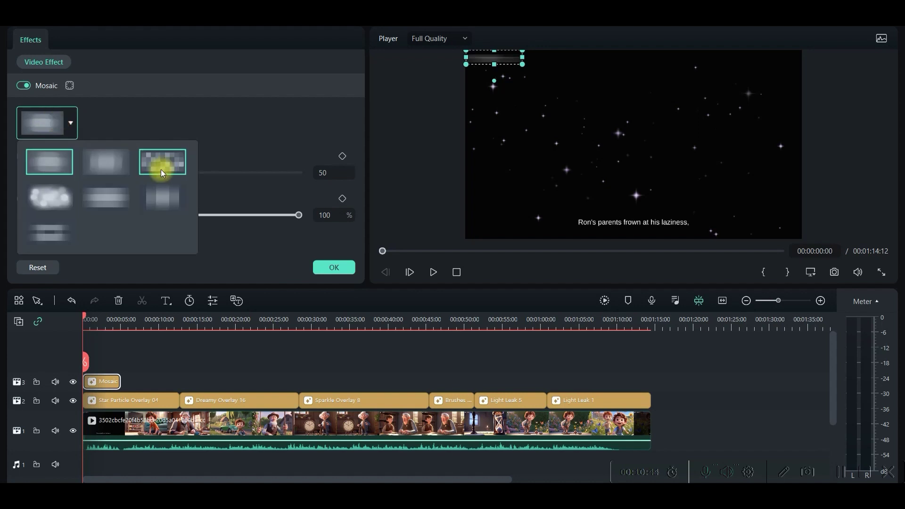
pyautogui.click(160, 169)
pyautogui.click(55, 125)
pyautogui.click(100, 197)
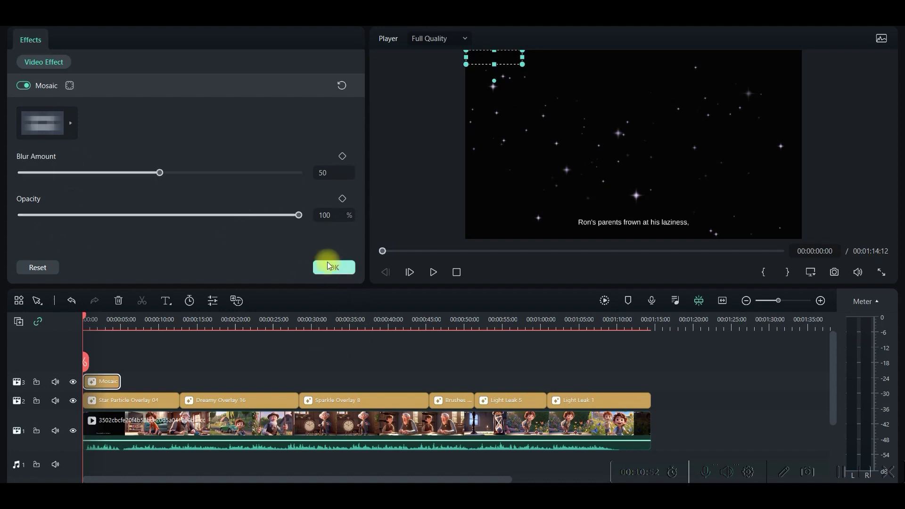
pyautogui.moveTo(162, 170)
pyautogui.mouseDown()
pyautogui.moveTo(186, 174)
pyautogui.moveTo(168, 177)
pyautogui.mouseUp()
pyautogui.click(348, 269)
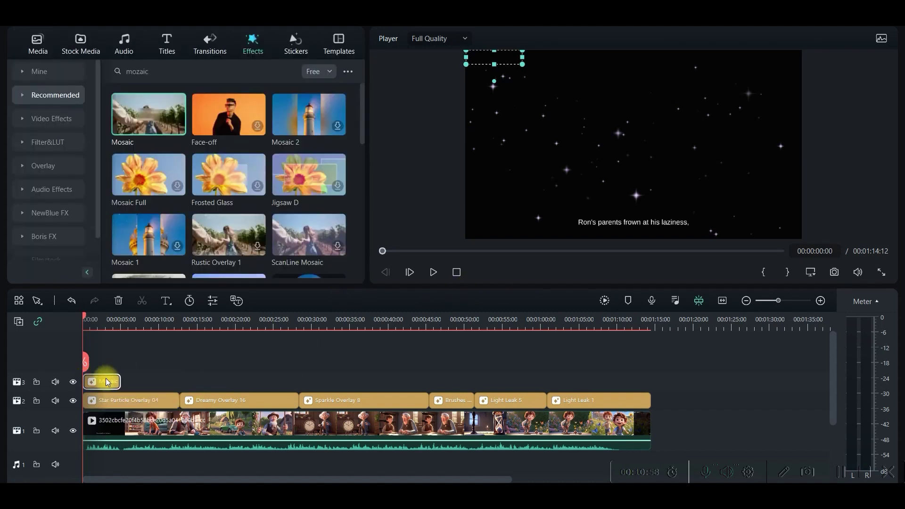
pyautogui.moveTo(119, 381); pyautogui.dragTo(675, 405)
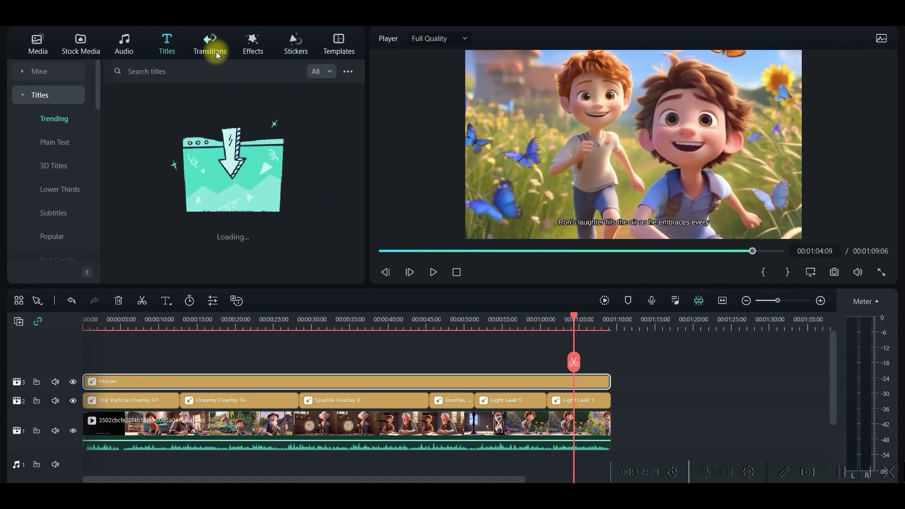
# - Browse the free titles and place the Fire Particle Pack title directly after the end of the story video
pyautogui.scroll(-6, 233, 189)
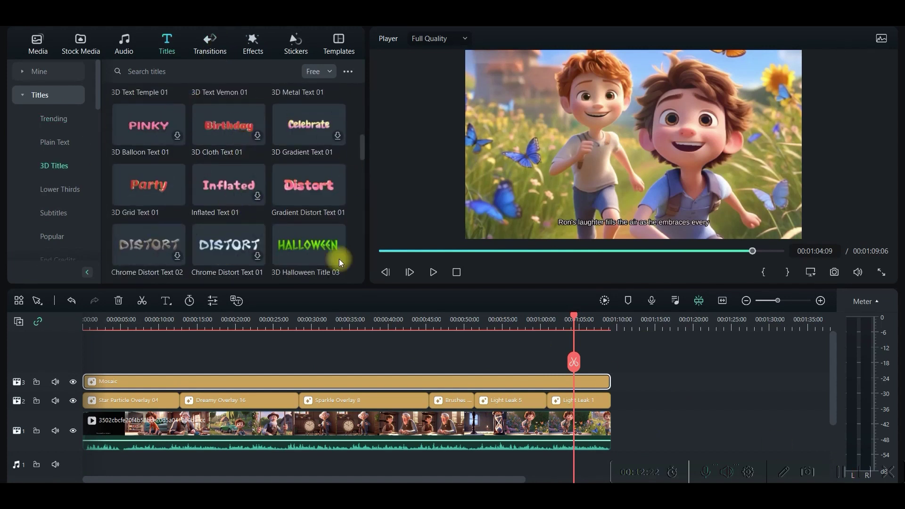
pyautogui.scroll(-3, 243, 198)
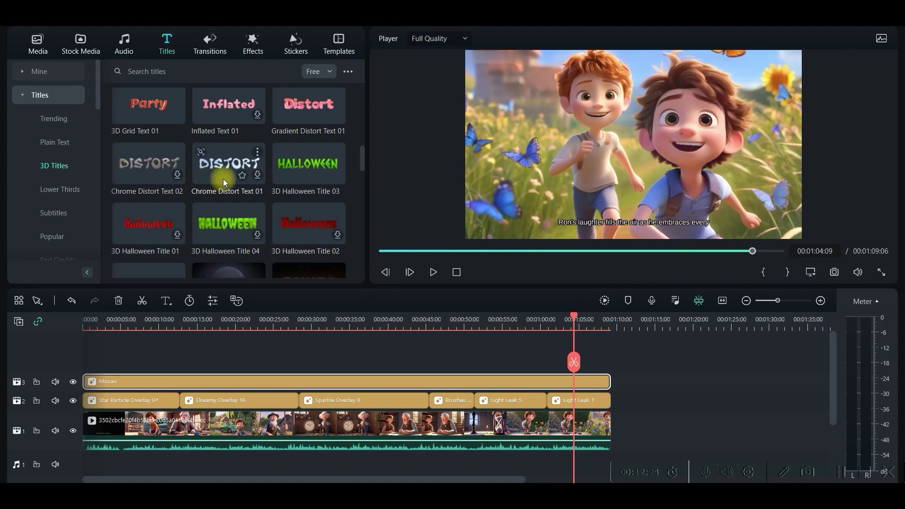
pyautogui.scroll(-5, 224, 183)
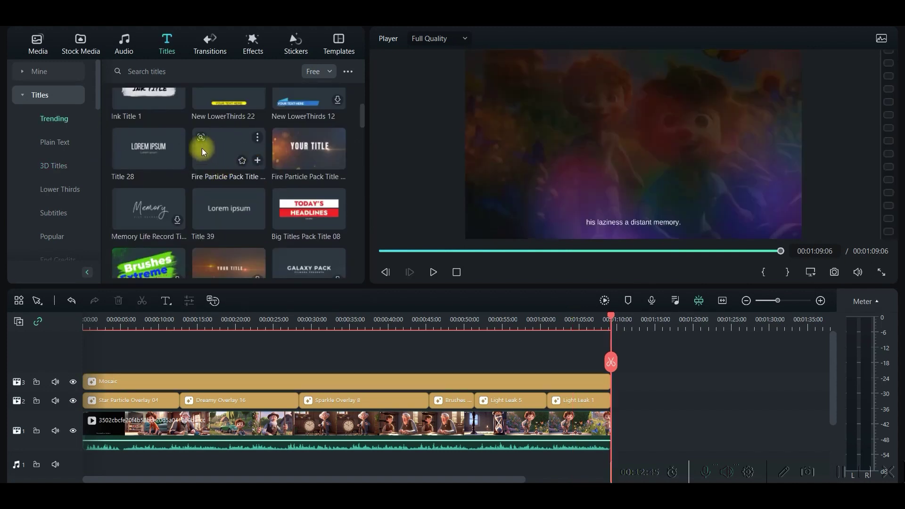
pyautogui.moveTo(202, 146); pyautogui.dragTo(636, 431)
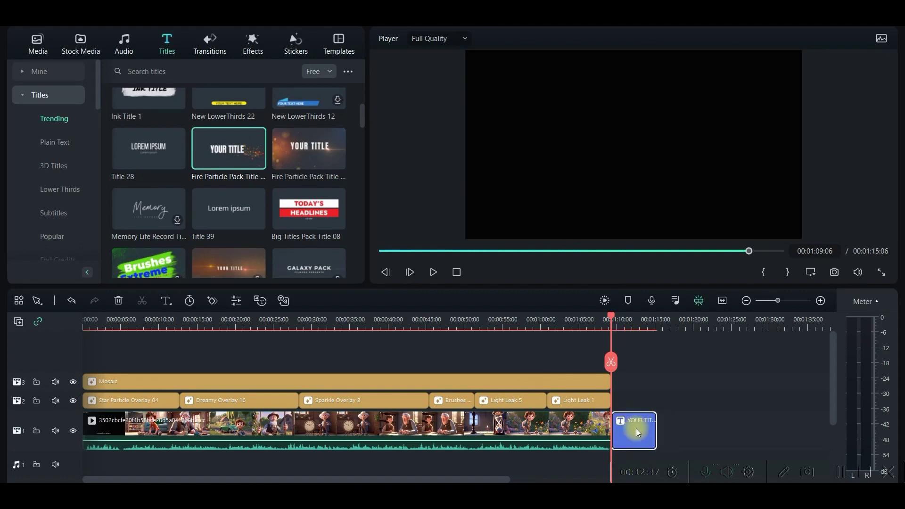
# - Replace the closing title's placeholder text with "VALUE YOUR TIME"
pyautogui.doubleClick(636, 431)
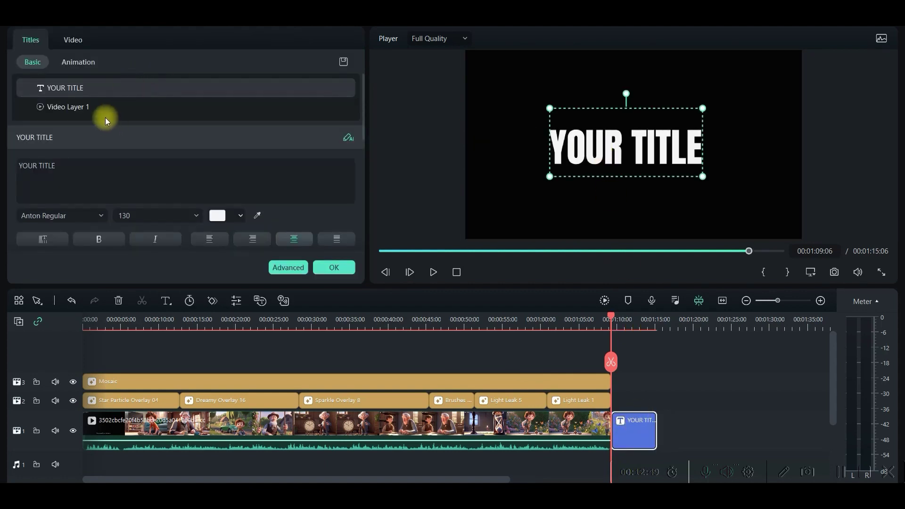
pyautogui.moveTo(73, 165); pyautogui.dragTo(4, 158)
pyautogui.write('VALUE YOUR TIME')
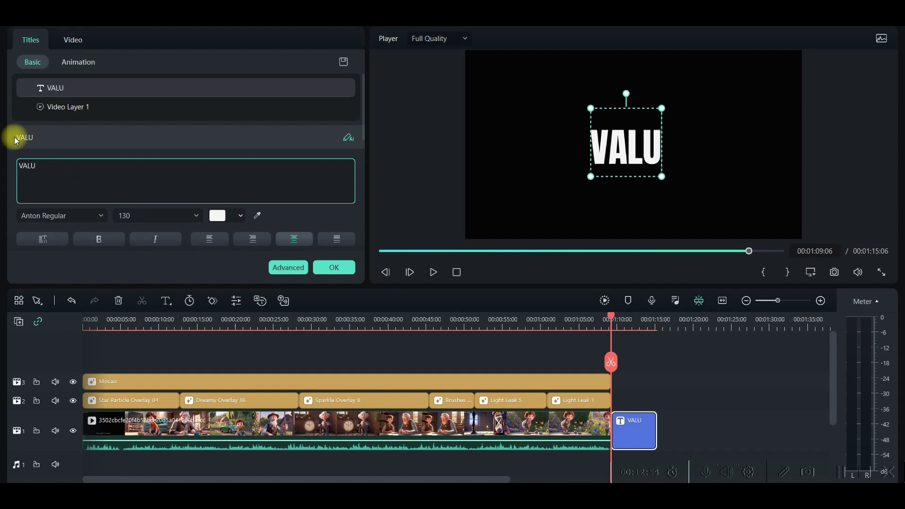
# - Set the closing title's font size to 150, apply the orange gradient text preset, and preview the styled title
pyautogui.click(155, 215)
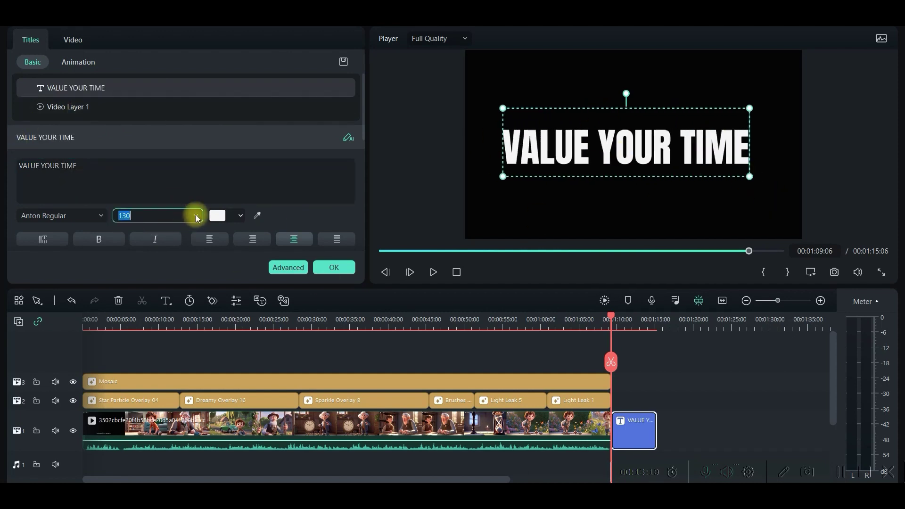
pyautogui.write('150')
pyautogui.press('Return')
pyautogui.click(221, 215)
pyautogui.scroll(-2, 254, 269)
pyautogui.click(319, 186)
pyautogui.click(641, 325)
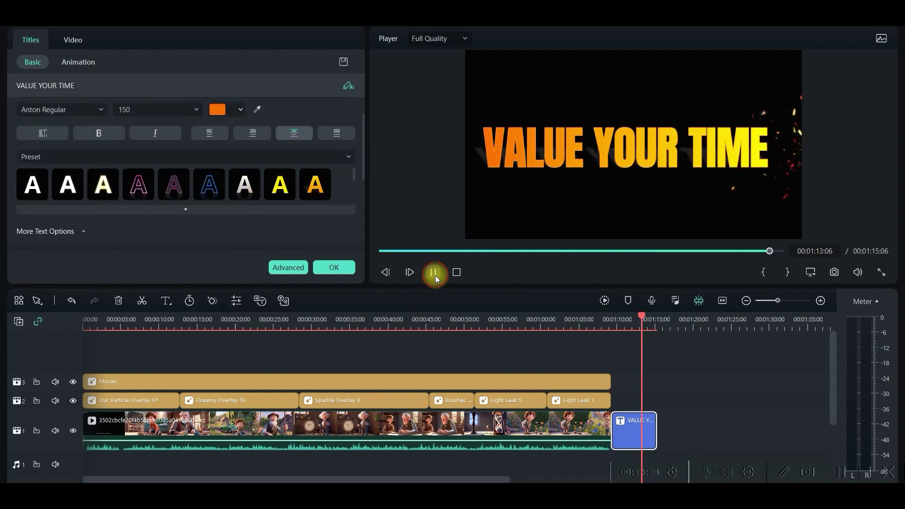
# - Give the closing title the sideways character In animation with a 0.50 s duration and play it back
pyautogui.scroll(2, 176, 117)
pyautogui.scroll(1, 176, 118)
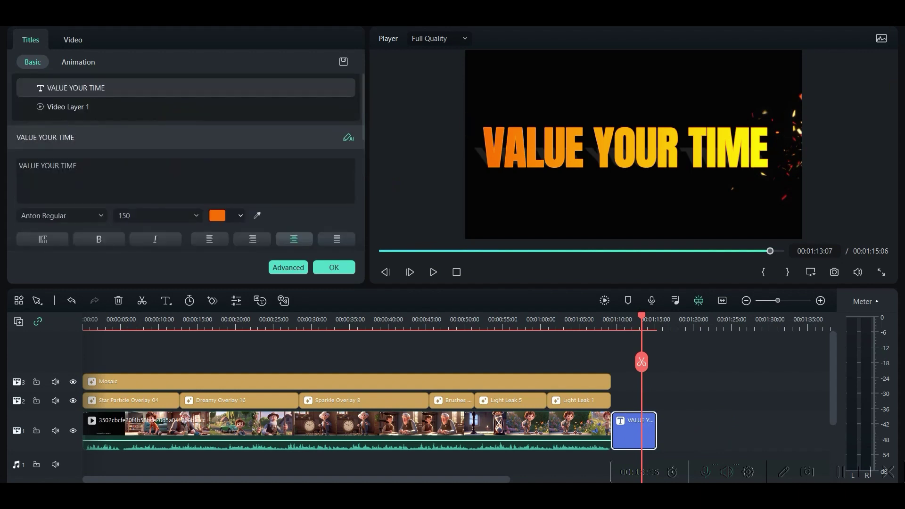
pyautogui.click(78, 66)
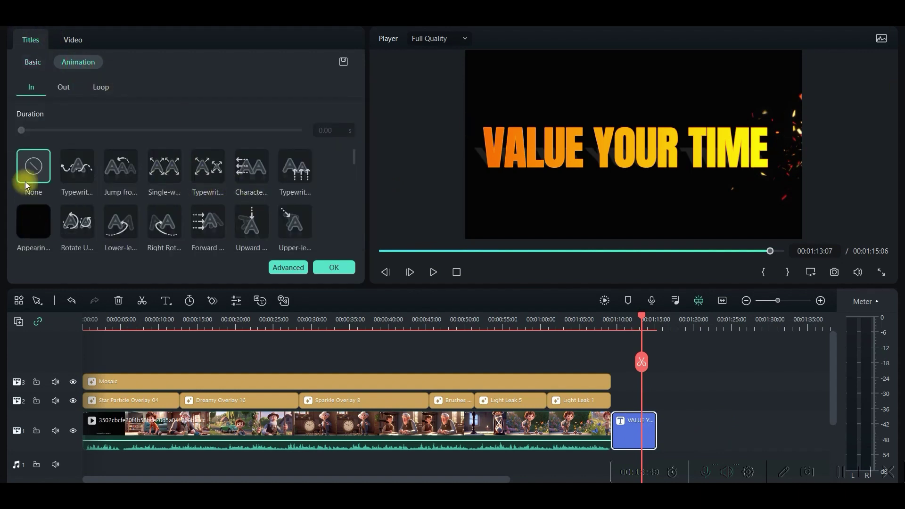
pyautogui.click(69, 85)
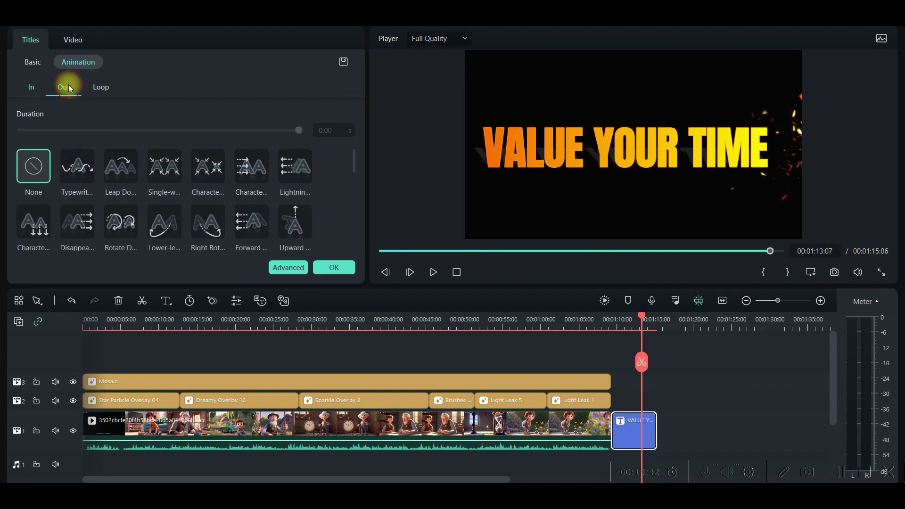
pyautogui.click(98, 88)
pyautogui.click(31, 86)
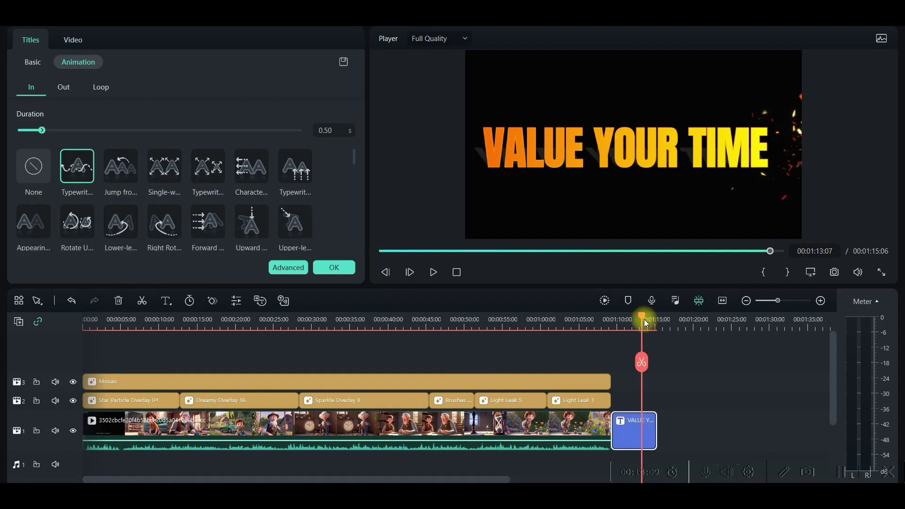
pyautogui.moveTo(645, 323); pyautogui.dragTo(627, 318)
pyautogui.click(433, 272)
pyautogui.click(539, 91)
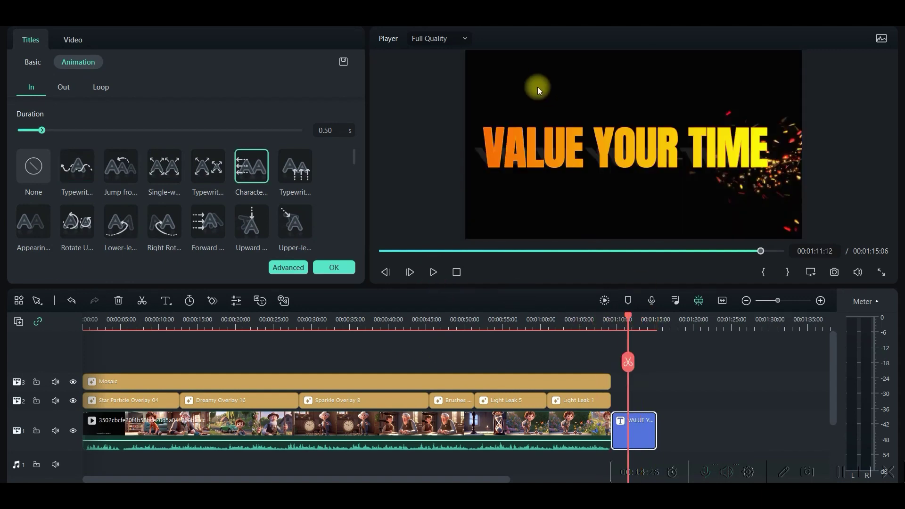
pyautogui.click(702, 380)
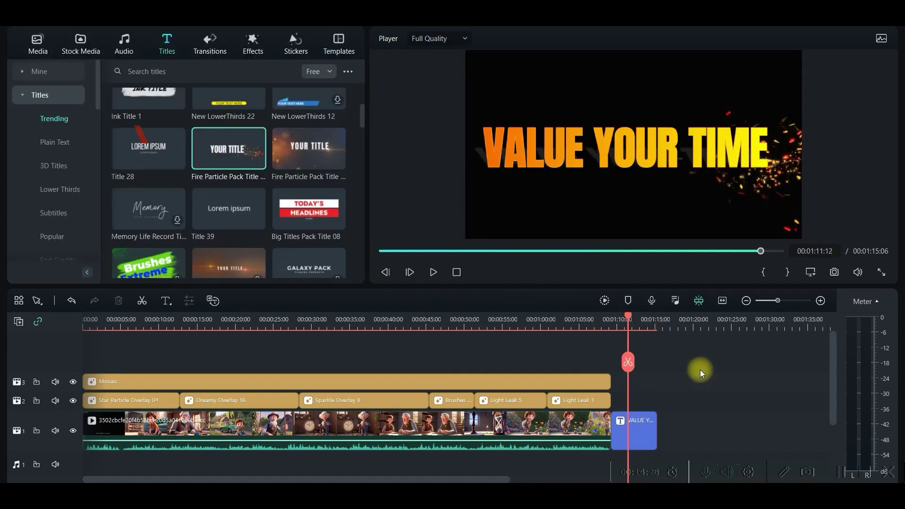
# - Place a trending Light Leaks transition at the cut between the story video and the closing title
pyautogui.click(214, 46)
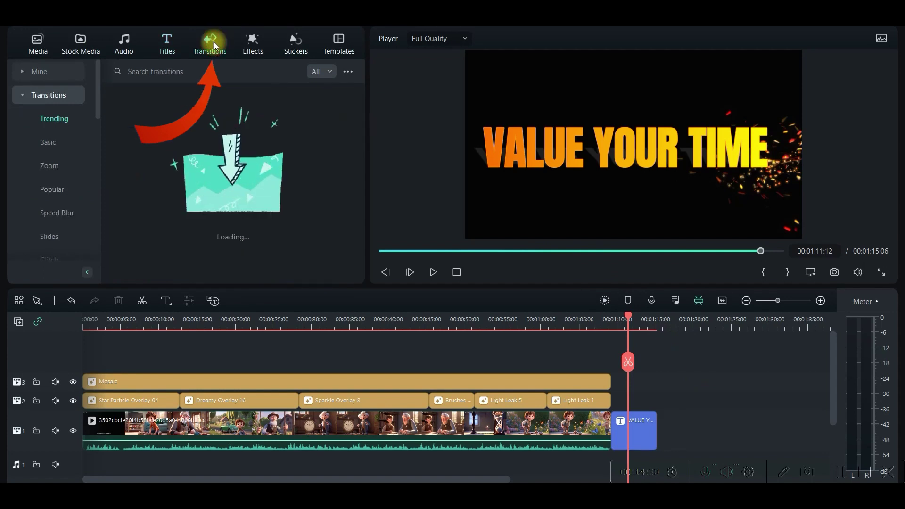
pyautogui.click(57, 121)
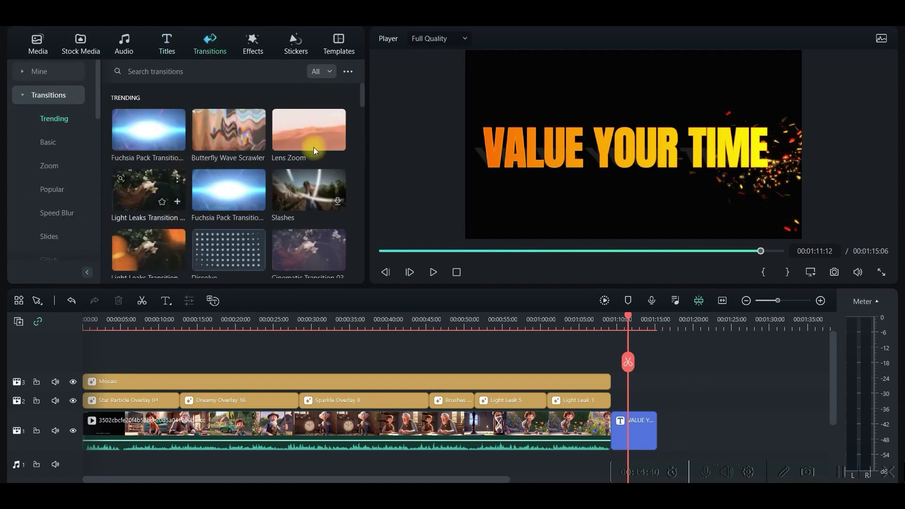
pyautogui.scroll(-2, 233, 124)
pyautogui.moveTo(148, 152); pyautogui.dragTo(615, 435)
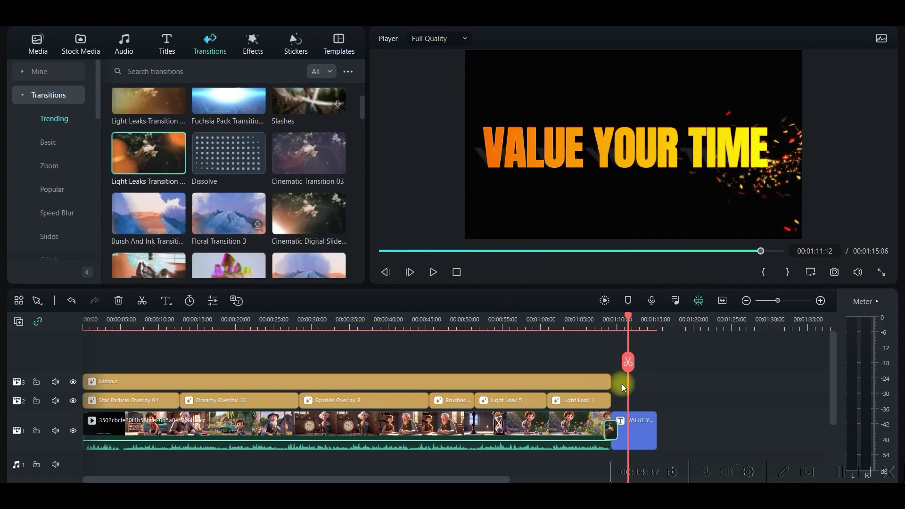
# - Open the export settings for the edited video, select the file name and browse for the save folder
pyautogui.click(787, 27)
pyautogui.moveTo(556, 126); pyautogui.dragTo(429, 130)
pyautogui.click(575, 150)
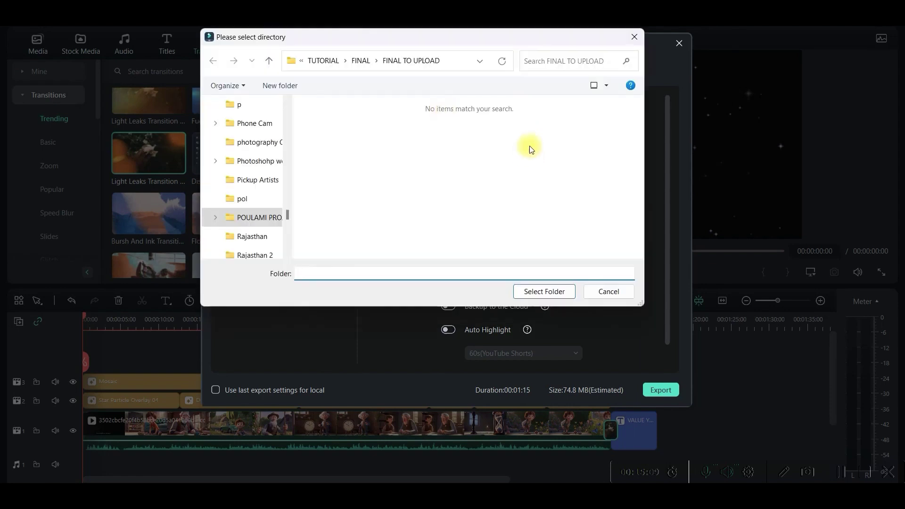
pyautogui.click(633, 35)
pyautogui.click(572, 227)
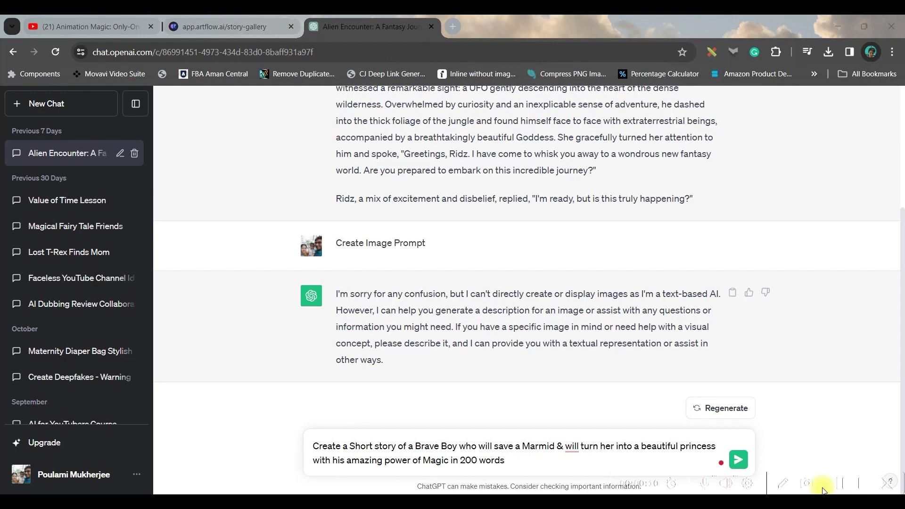
# - Submit the ChatGPT prompt for a 200-word story about a brave boy who saves a Marmid and magically turns her into a princess
pyautogui.click(210, 20)
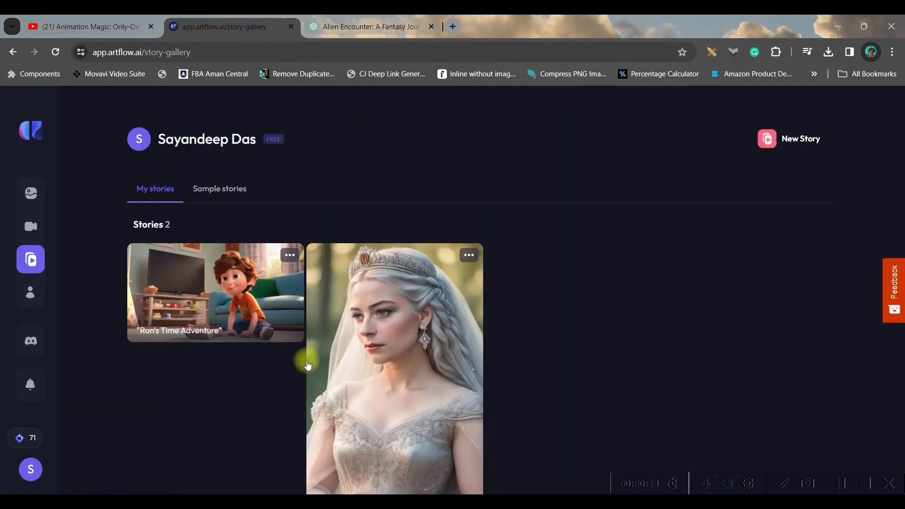
pyautogui.click(385, 26)
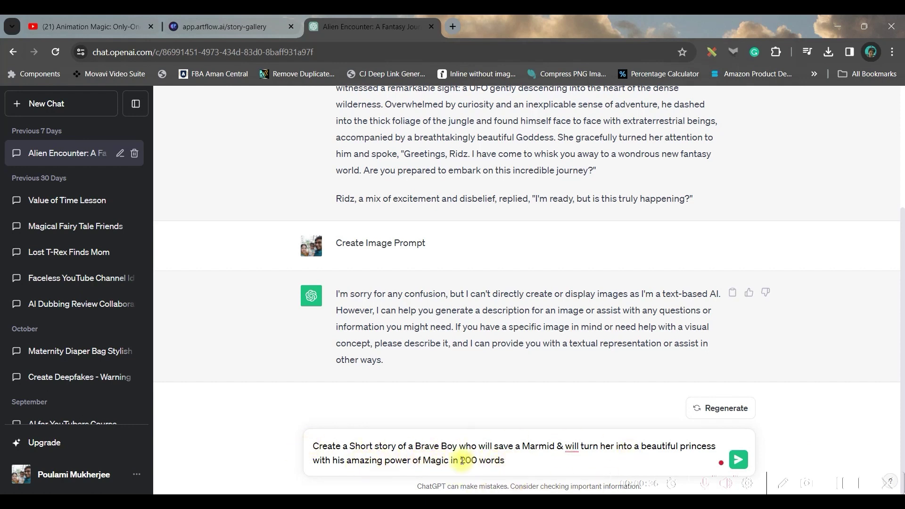
pyautogui.click(738, 460)
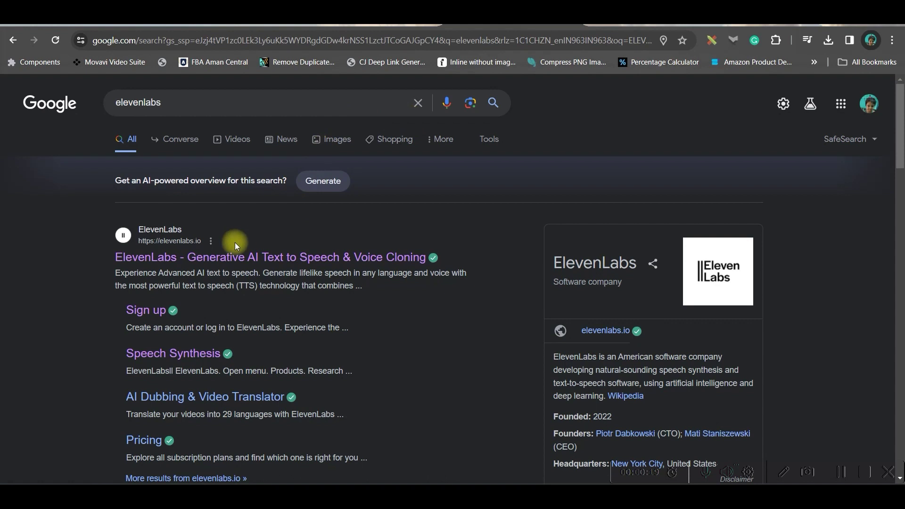
# - Open the ElevenLabs website from the search results and sign up with Google
pyautogui.click(161, 261)
pyautogui.click(791, 113)
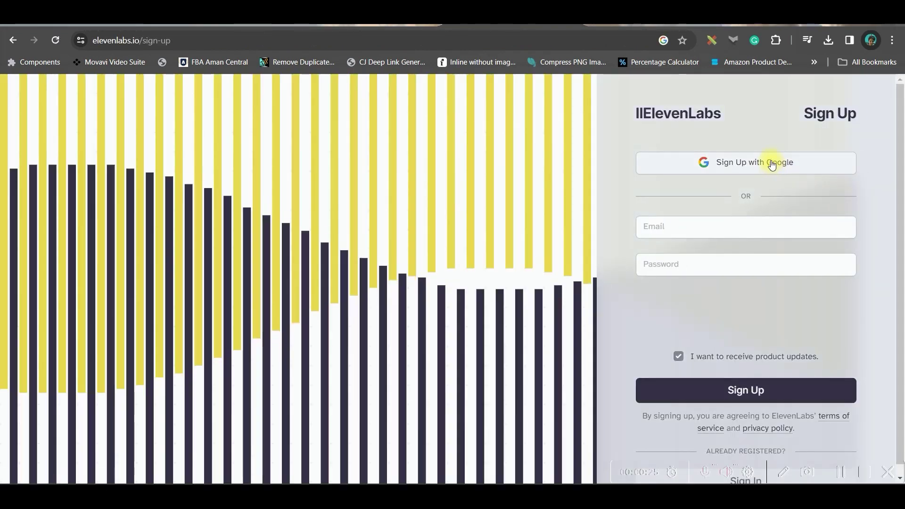
pyautogui.click(777, 162)
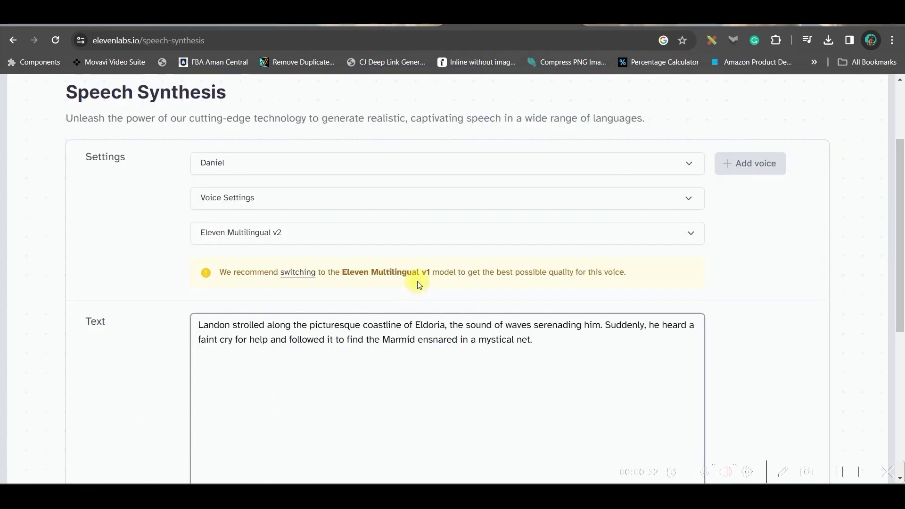
# - Choose the Adam voice and generate speech from the passage about Landon finding the Marmid in a mystical net
pyautogui.click(289, 165)
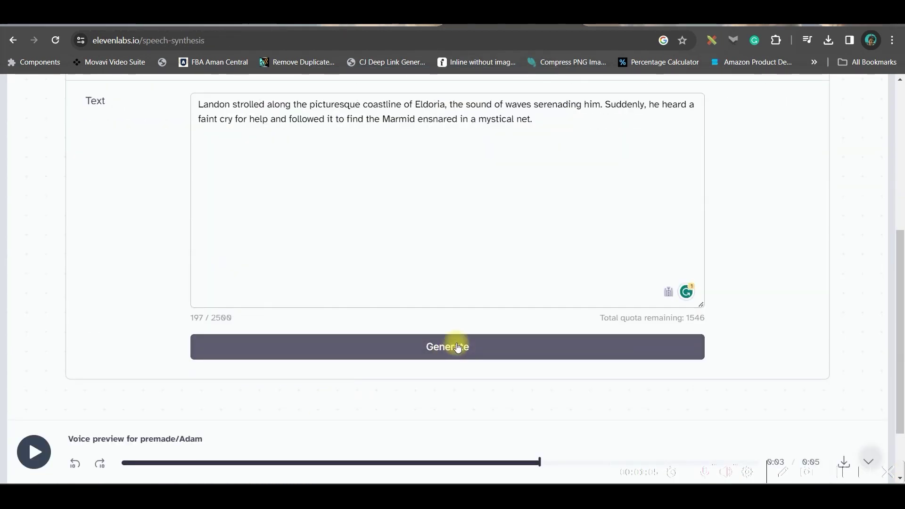
pyautogui.click(458, 348)
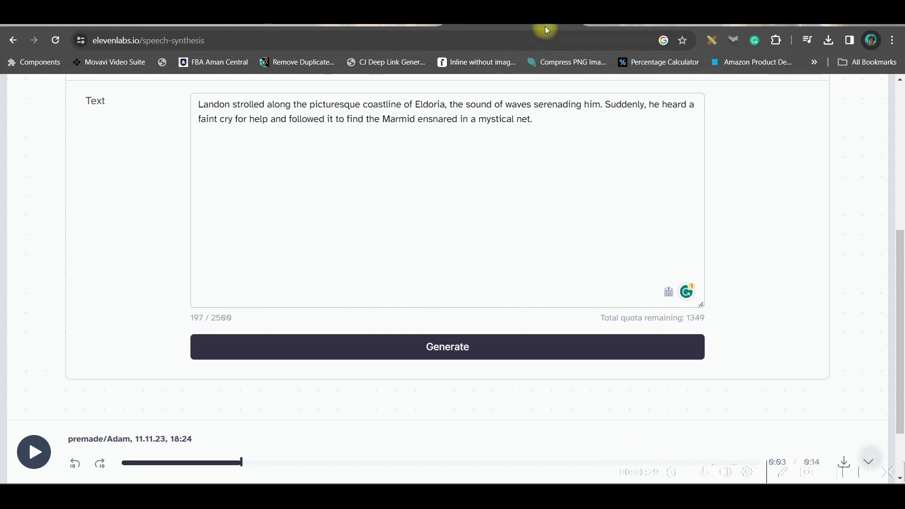
# - Switch to Artflow, start a new image in Image Studio and set its aspect ratio to 3:2
pyautogui.click(381, 27)
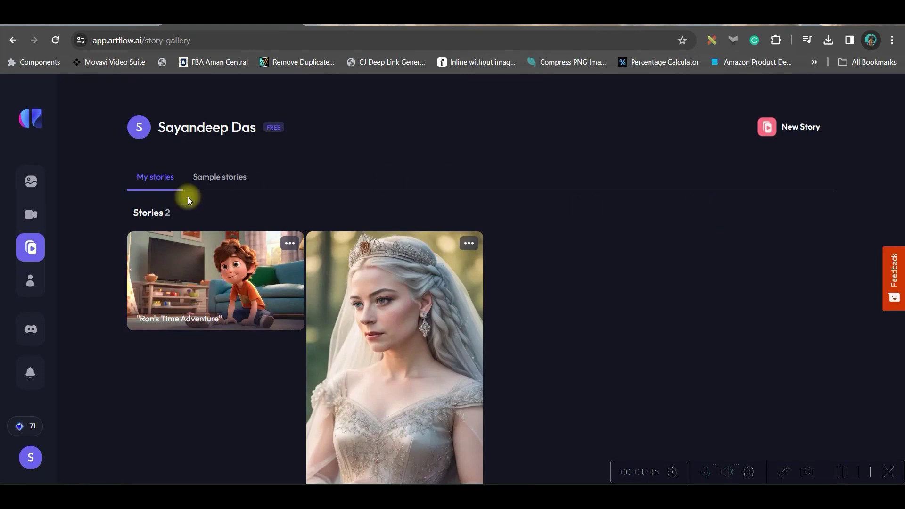
pyautogui.moveTo(10, 196)
pyautogui.click(101, 184)
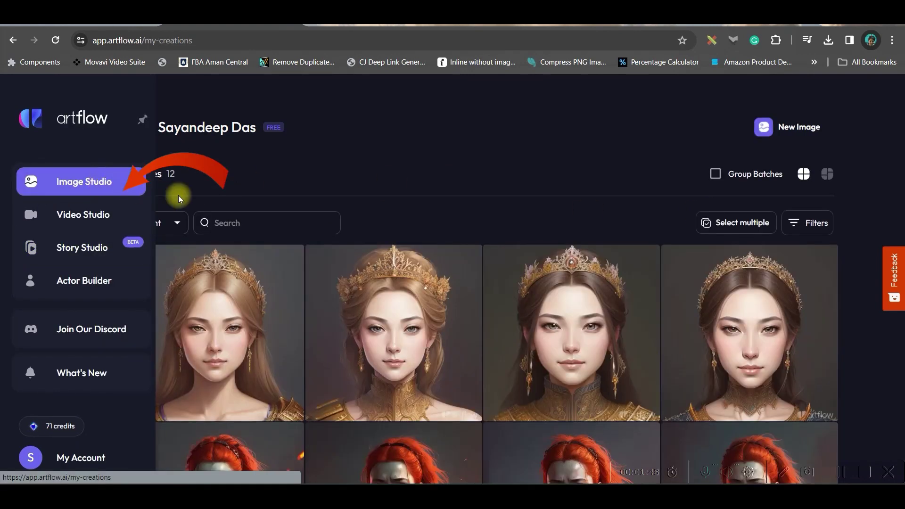
pyautogui.click(785, 129)
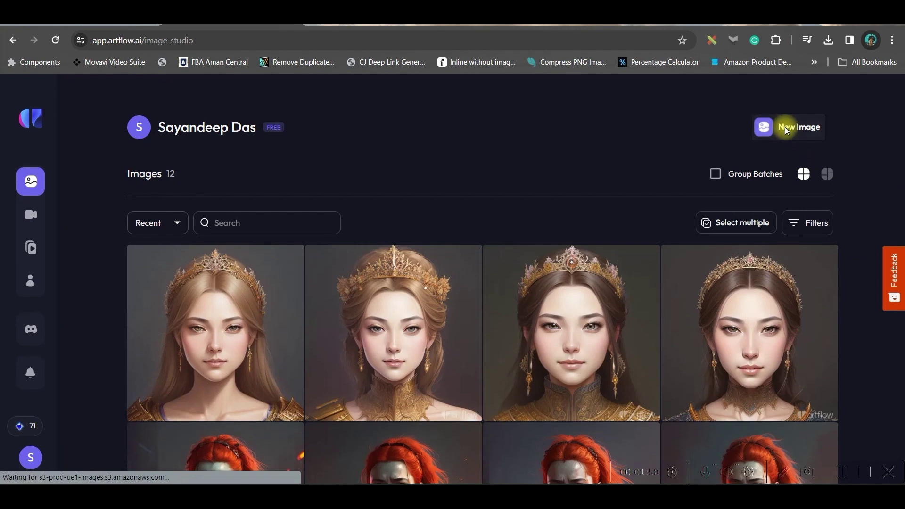
pyautogui.click(205, 205)
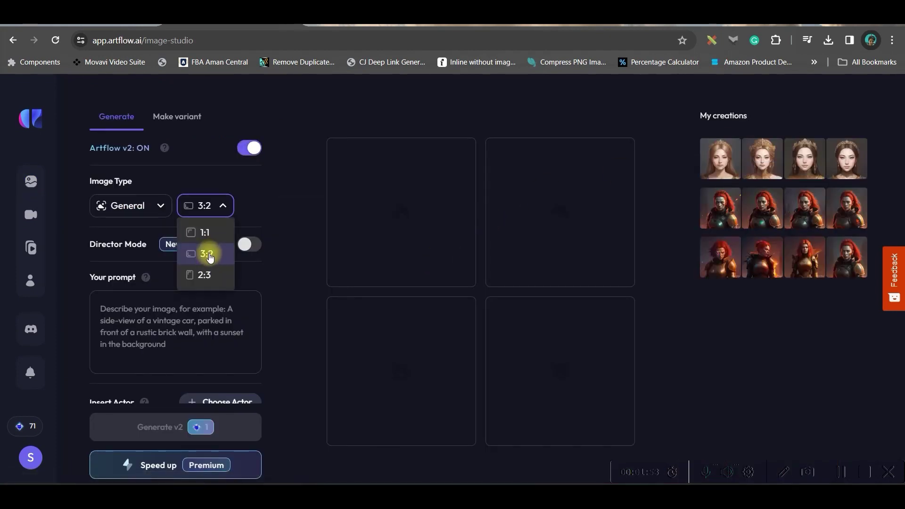
pyautogui.click(208, 255)
pyautogui.click(126, 315)
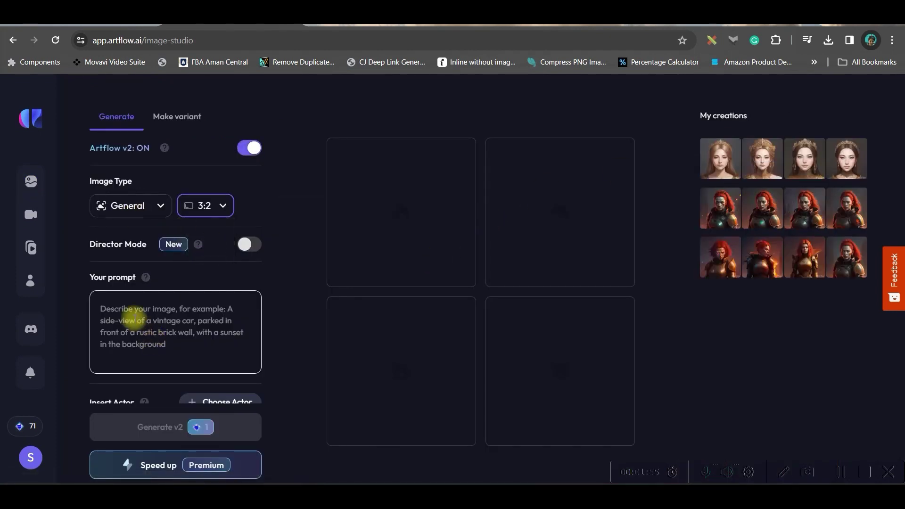
# - Compare the Portrait and General image types, select General, and turn on Director Mode to view its shot framing
pyautogui.click(144, 205)
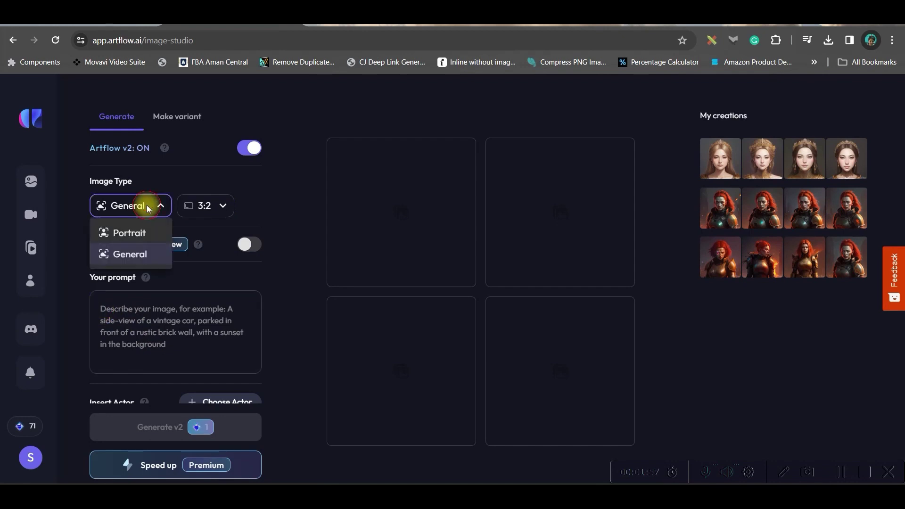
pyautogui.moveTo(142, 234)
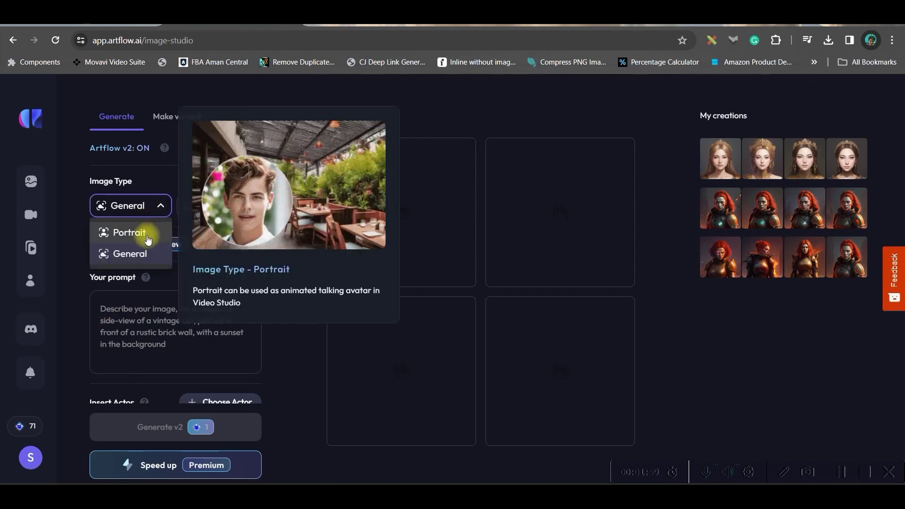
pyautogui.moveTo(140, 259)
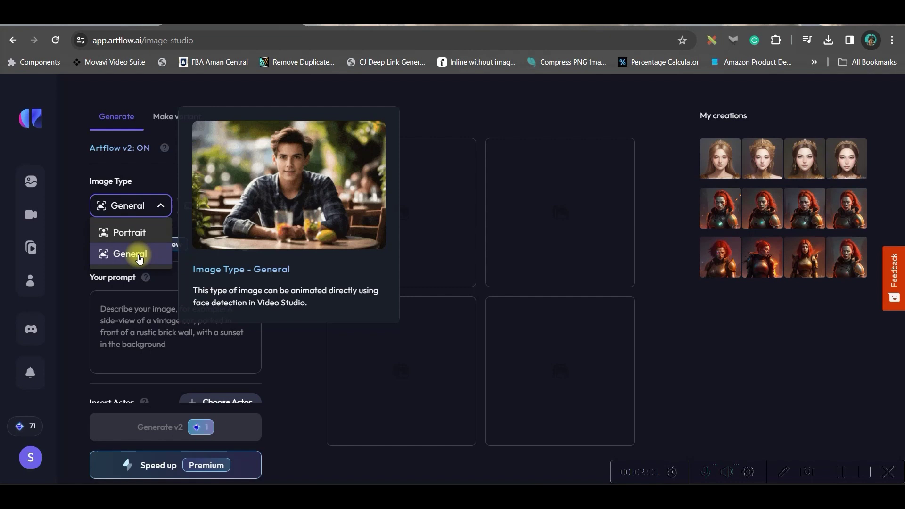
pyautogui.click(137, 254)
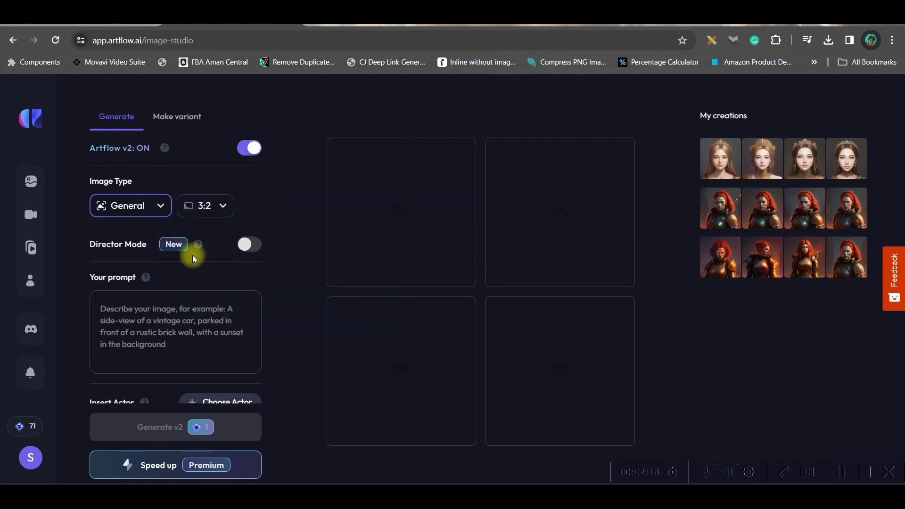
pyautogui.click(247, 244)
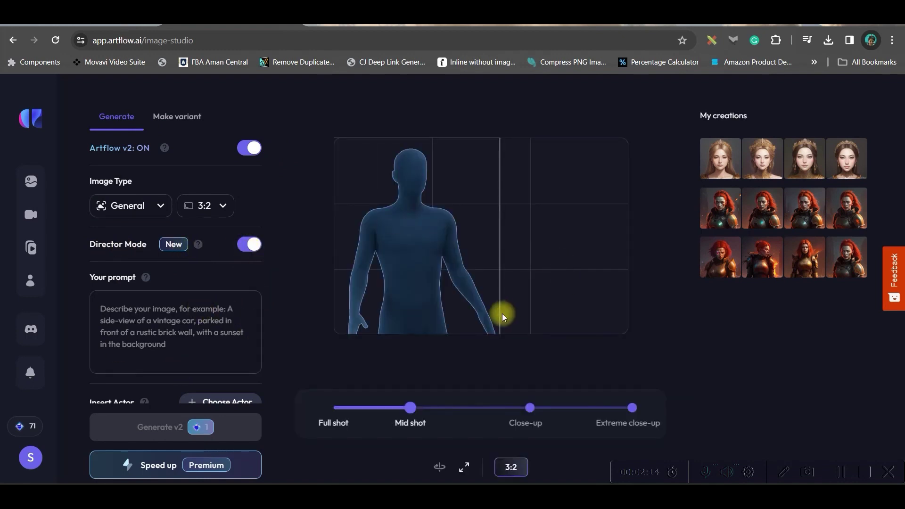
# - Copy the Scene 1 golden-hued beach image prompt from ChatGPT and paste it as the Artflow image prompt
pyautogui.click(349, 27)
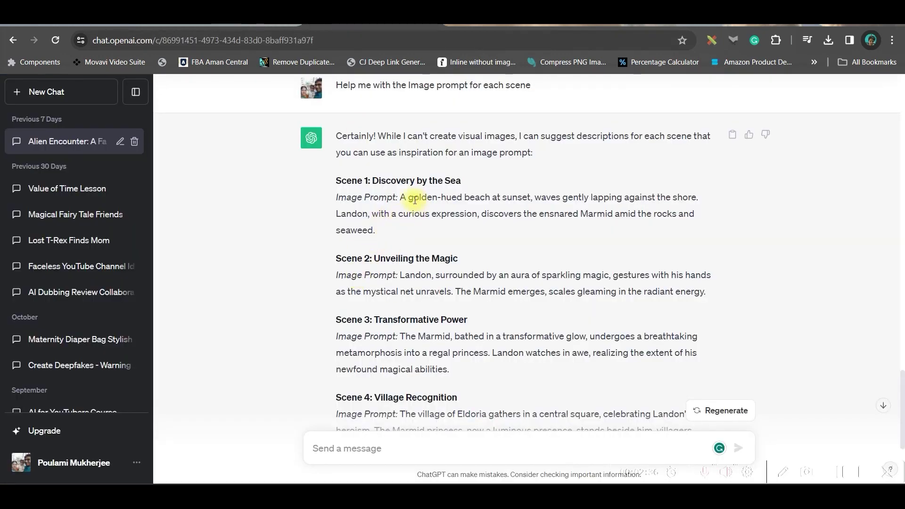
pyautogui.moveTo(401, 197); pyautogui.dragTo(400, 231)
pyautogui.hotkey('ctrl', 'c')
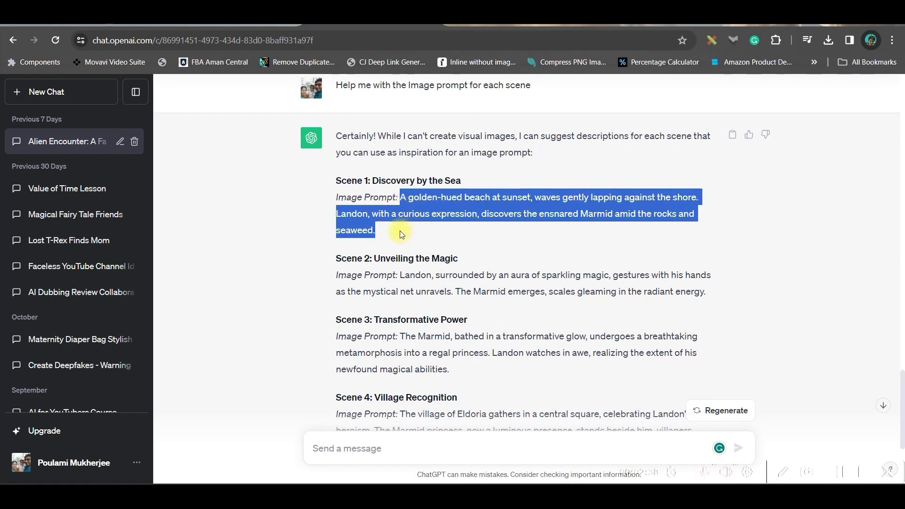
pyautogui.click(231, 26)
pyautogui.click(171, 301)
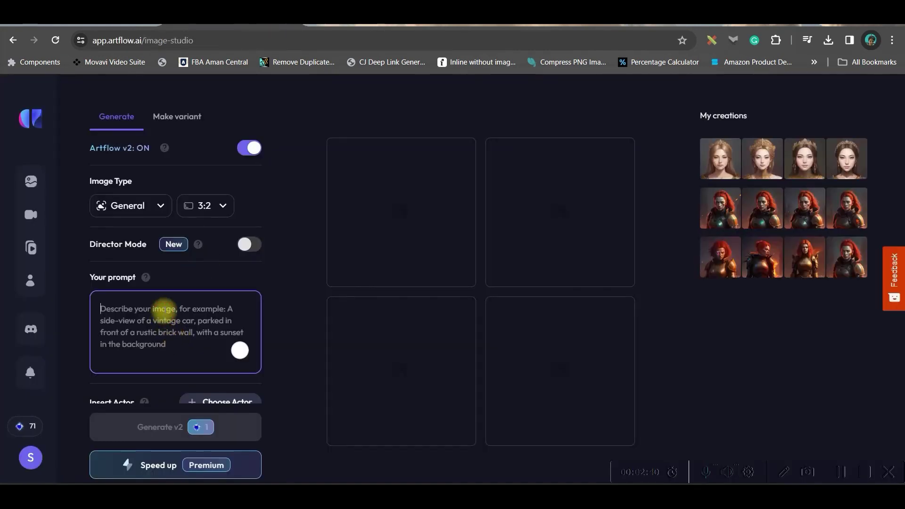
pyautogui.hotkey('ctrl', 'v')
# - Replace the Digital Art style with 3D Anime and generate the beach scene images
pyautogui.scroll(-3, 188, 330)
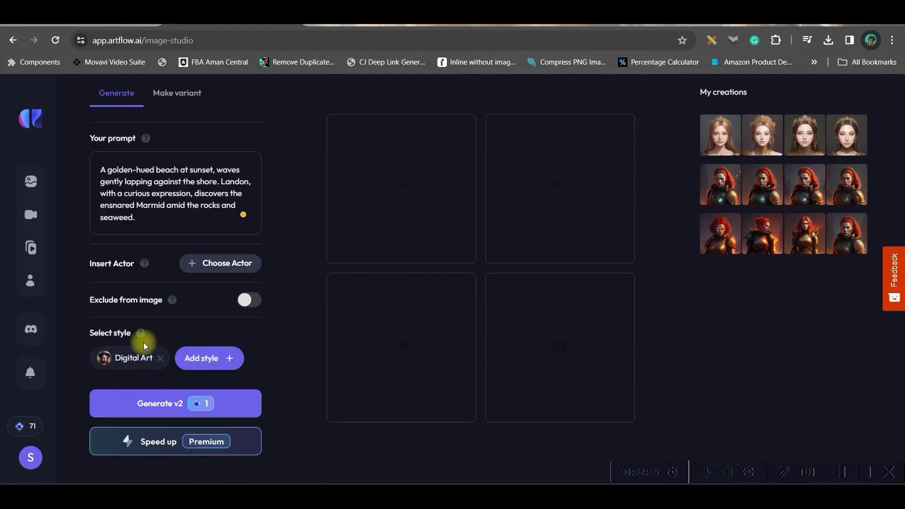
pyautogui.click(188, 359)
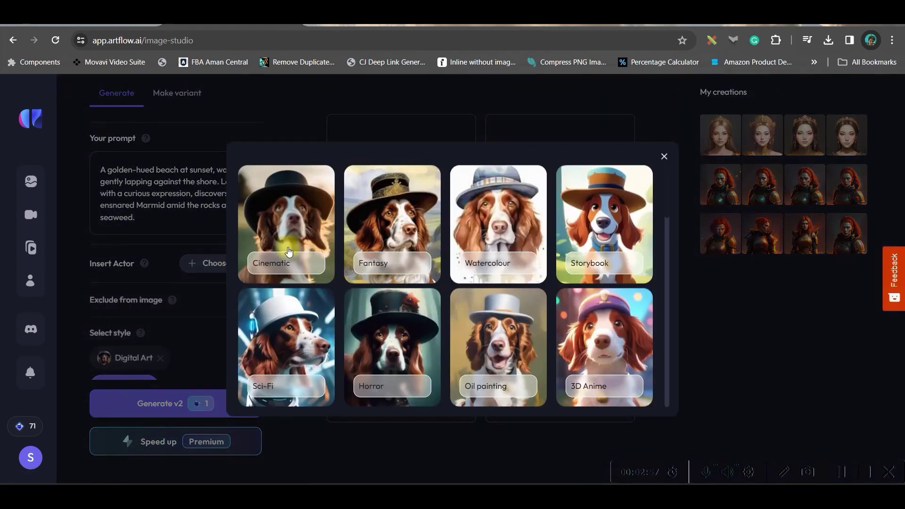
pyautogui.scroll(-2, 563, 283)
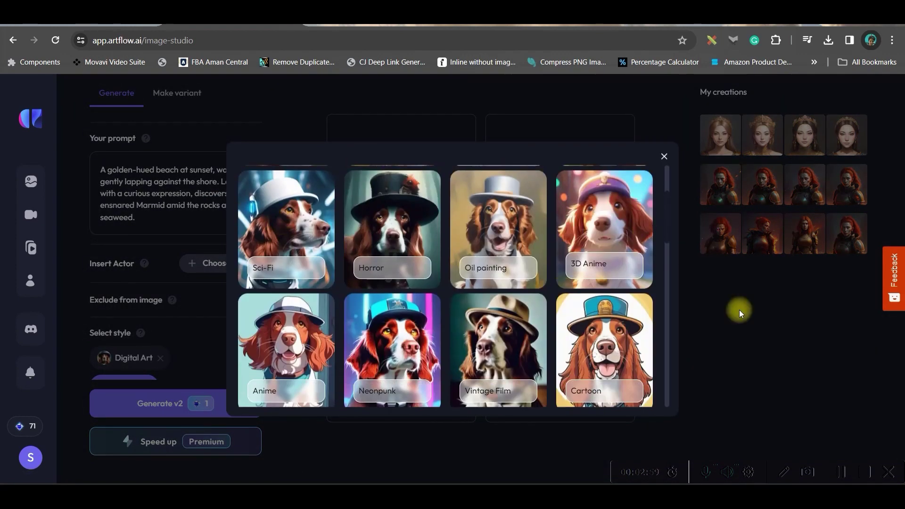
pyautogui.click(606, 225)
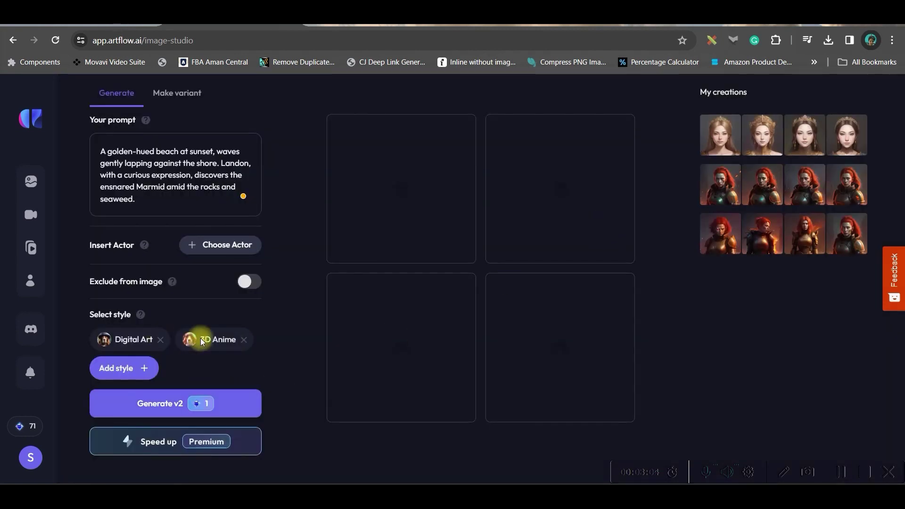
pyautogui.click(160, 340)
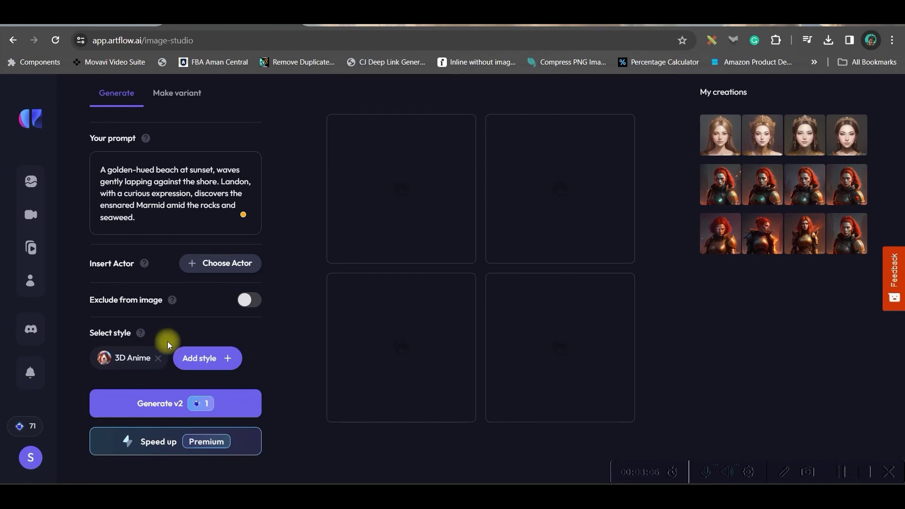
pyautogui.click(156, 403)
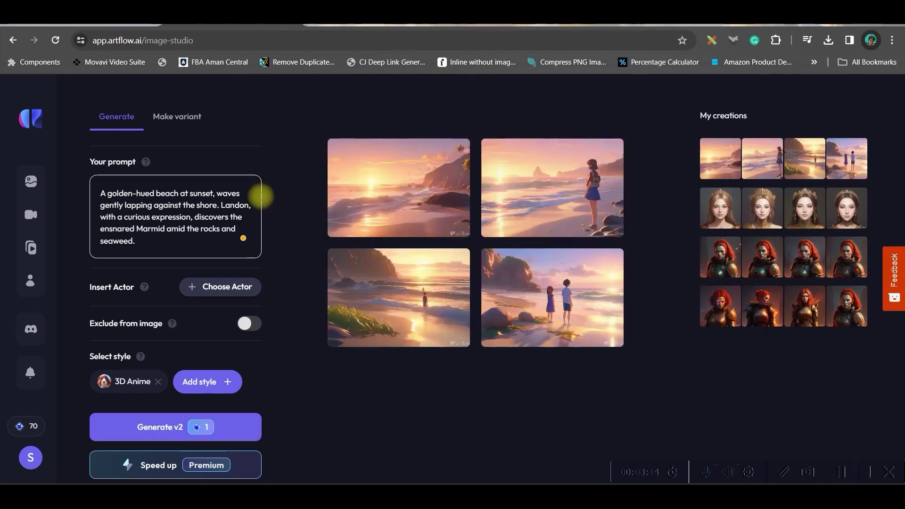
# - Open the generated sunset beach image without people and its Make Variant option
pyautogui.click(385, 180)
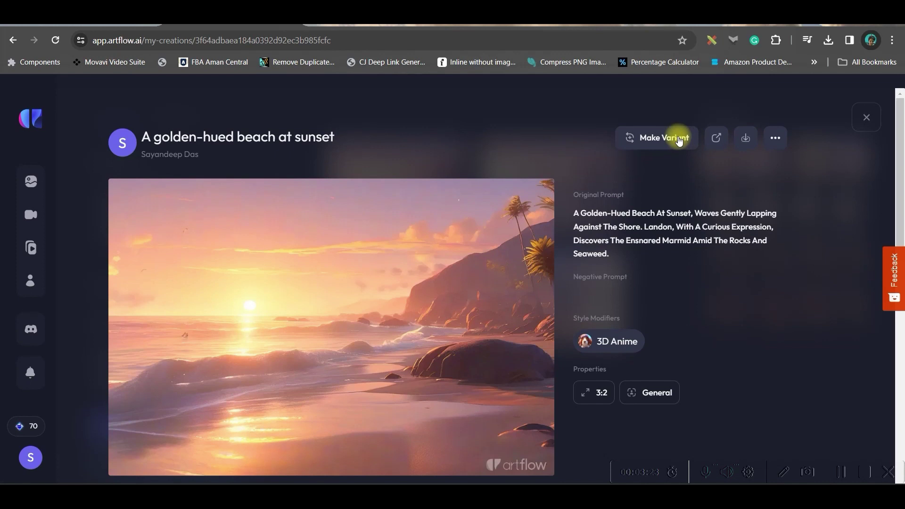
pyautogui.click(676, 141)
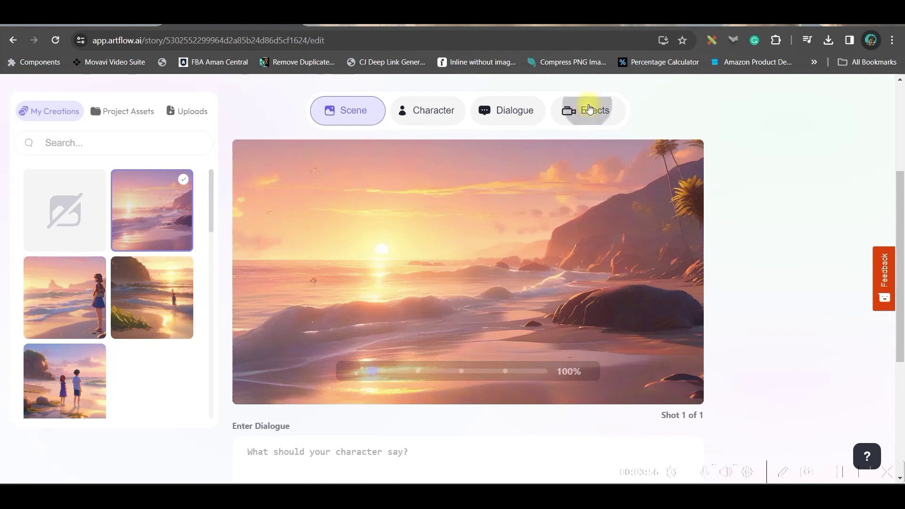
# - Apply the Zoom in camera effect to the sunset beach shot in the story editor
pyautogui.click(590, 110)
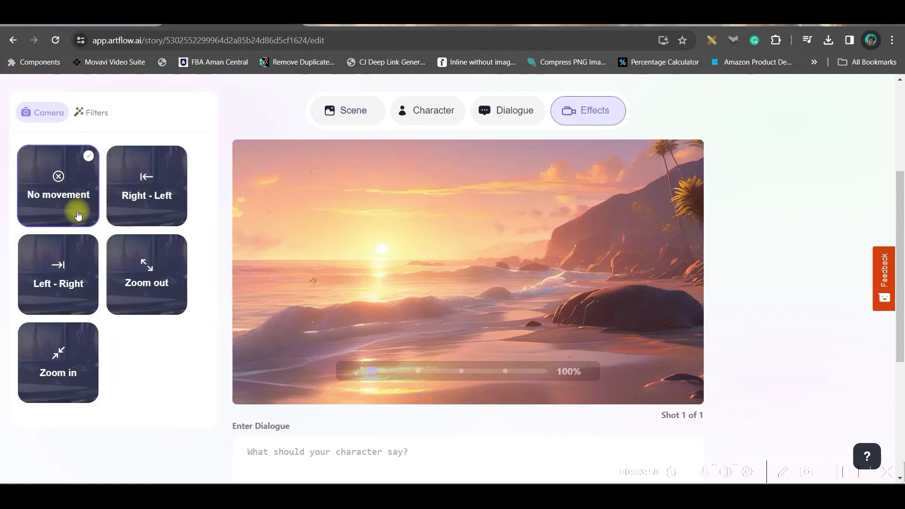
pyautogui.click(53, 363)
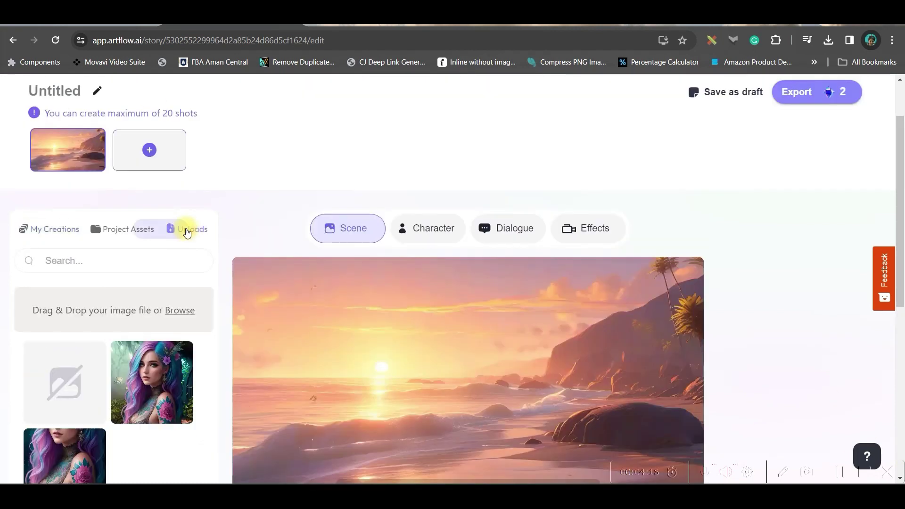
# - Upload SCENE 1.mp3 from the VIDEO & AUDIO folder as dialogue audio for the sunset beach shot
pyautogui.click(172, 311)
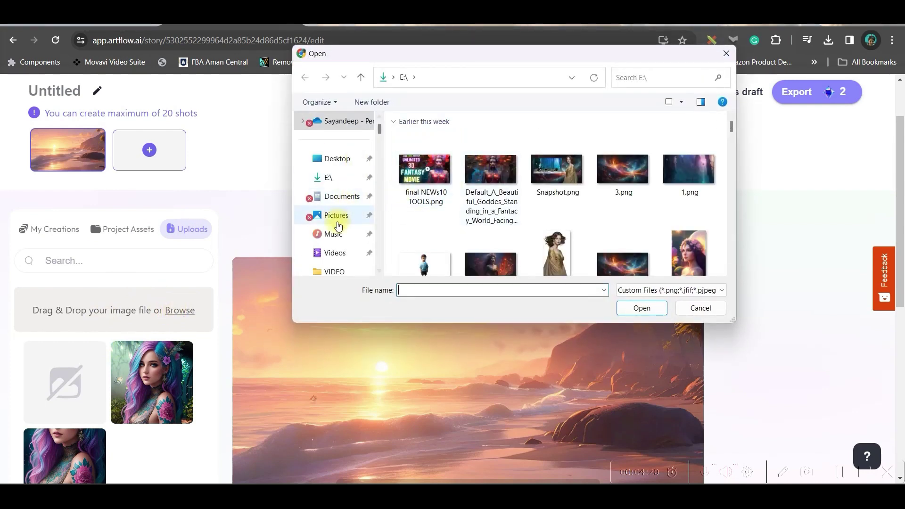
pyautogui.scroll(-5, 337, 225)
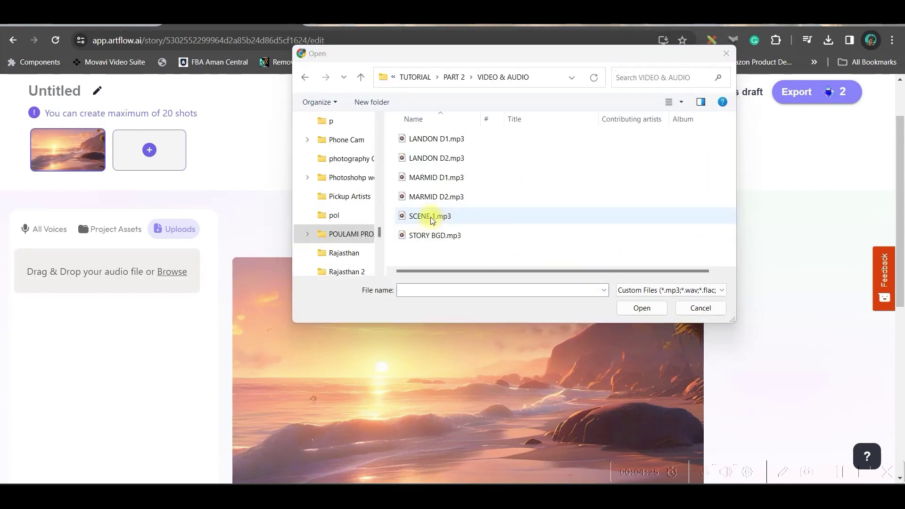
pyautogui.moveTo(432, 220); pyautogui.dragTo(134, 318)
pyautogui.click(641, 308)
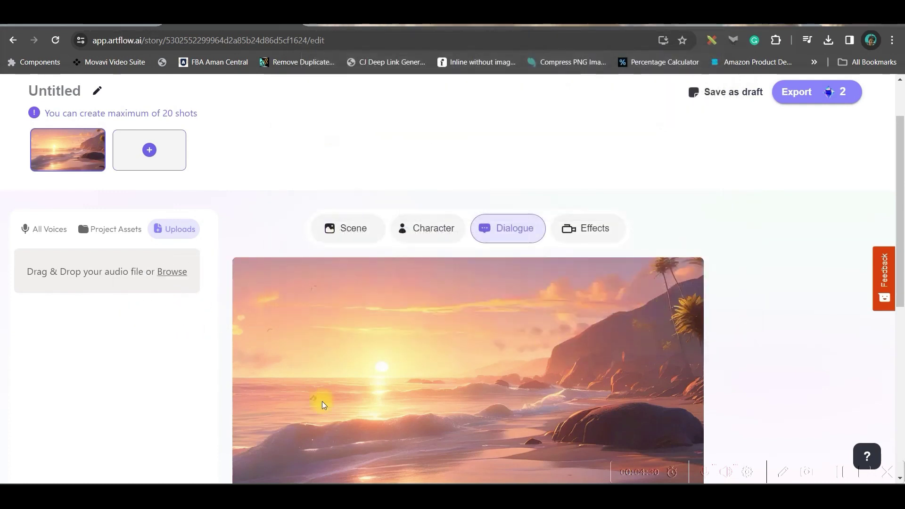
# - Export the sunset beach story as a video titled SCENE 1
pyautogui.scroll(2, 319, 402)
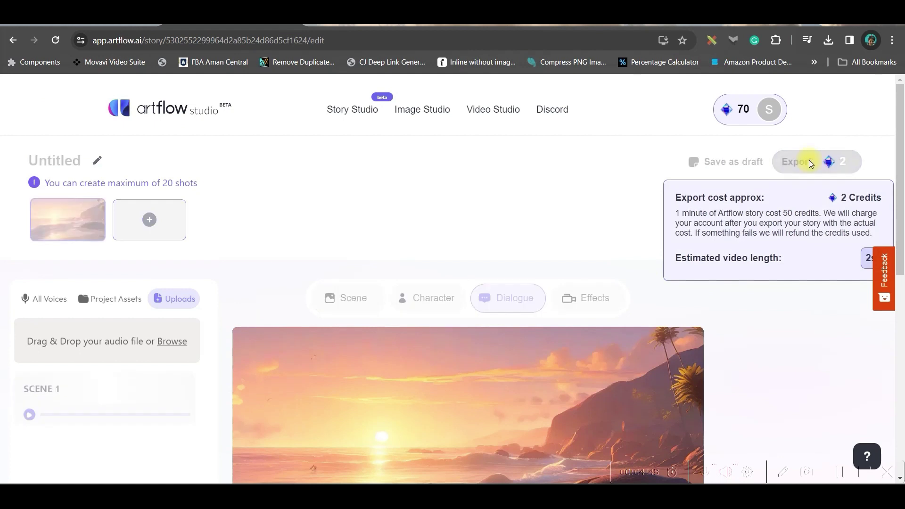
pyautogui.click(810, 162)
pyautogui.click(380, 248)
pyautogui.write('SCENE 1')
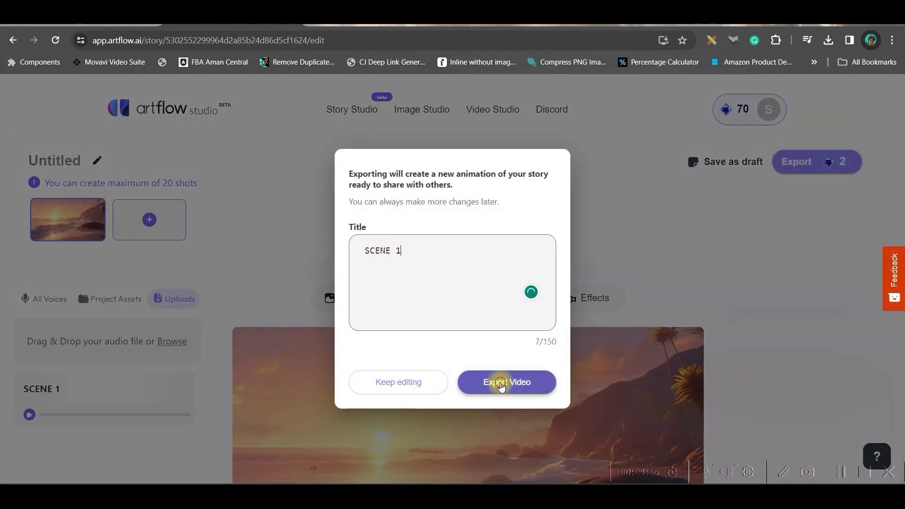
pyautogui.click(505, 384)
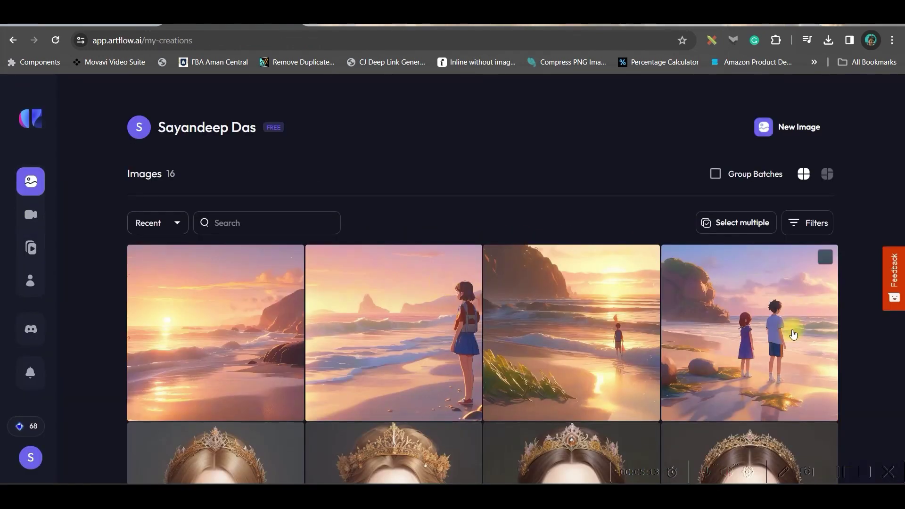
# - Start a new image and copy the Scene 2 "Unveiling the Magic" image prompt from ChatGPT into Artflow's image prompt
pyautogui.moveTo(99, 178)
pyautogui.click(807, 128)
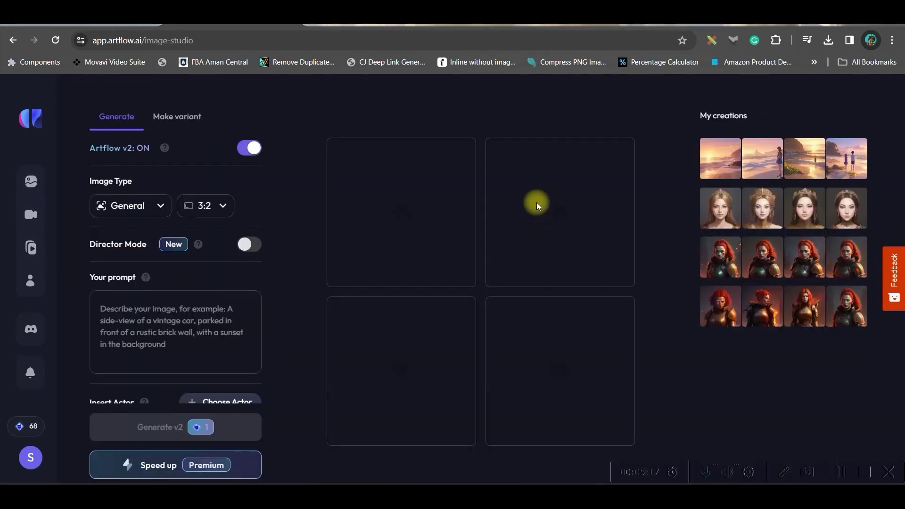
pyautogui.click(367, 26)
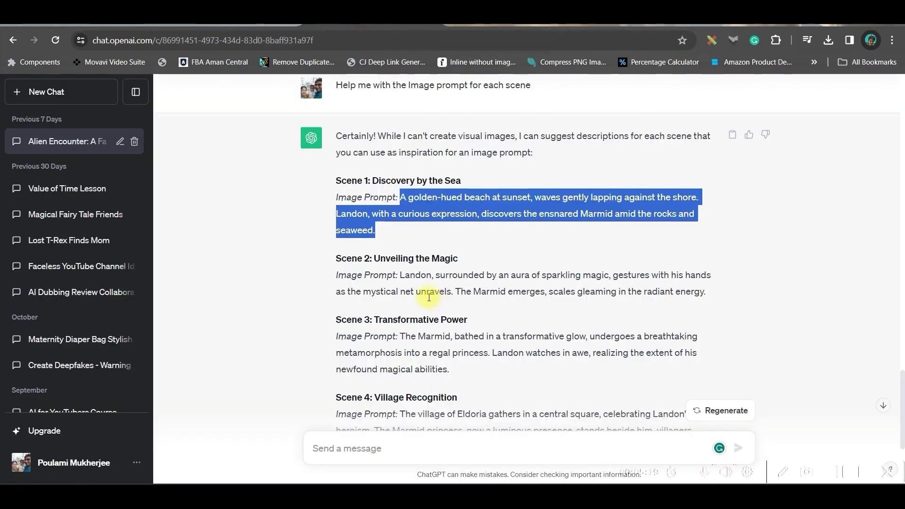
pyautogui.click(400, 275)
pyautogui.moveTo(400, 274); pyautogui.dragTo(706, 291)
pyautogui.hotkey('ctrl', 'c')
pyautogui.hotkey('ctrl', 'Tab')
pyautogui.click(181, 311)
pyautogui.hotkey('ctrl', 'v')
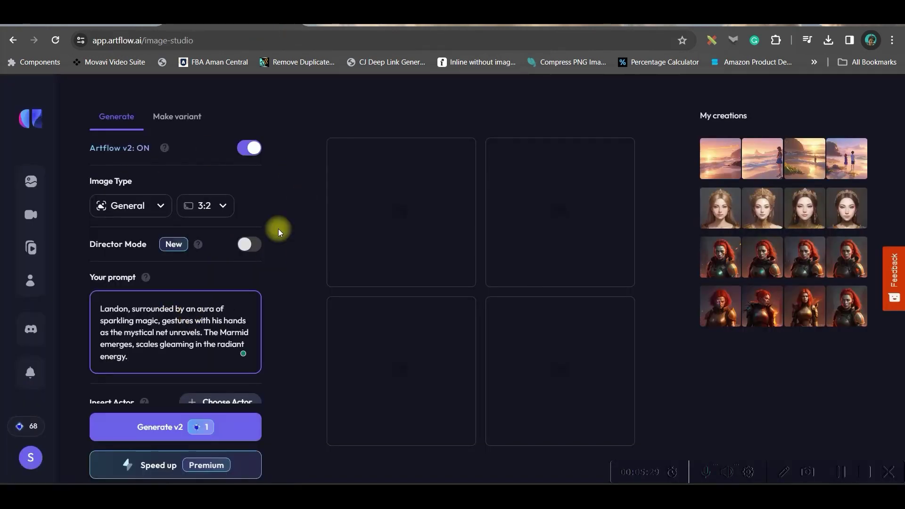
# - Turn on Director Mode for the Scene 2 image and look through the available actors
pyautogui.click(245, 245)
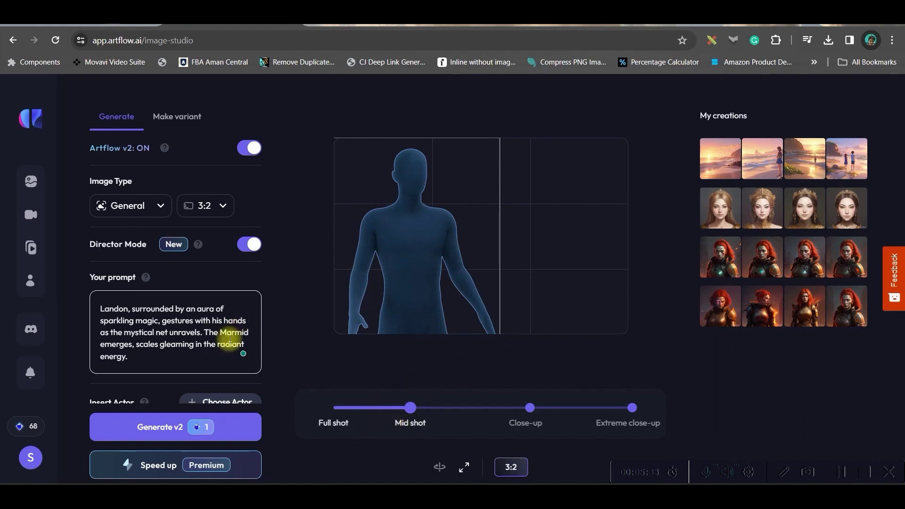
pyautogui.scroll(-5, 226, 349)
pyautogui.click(217, 255)
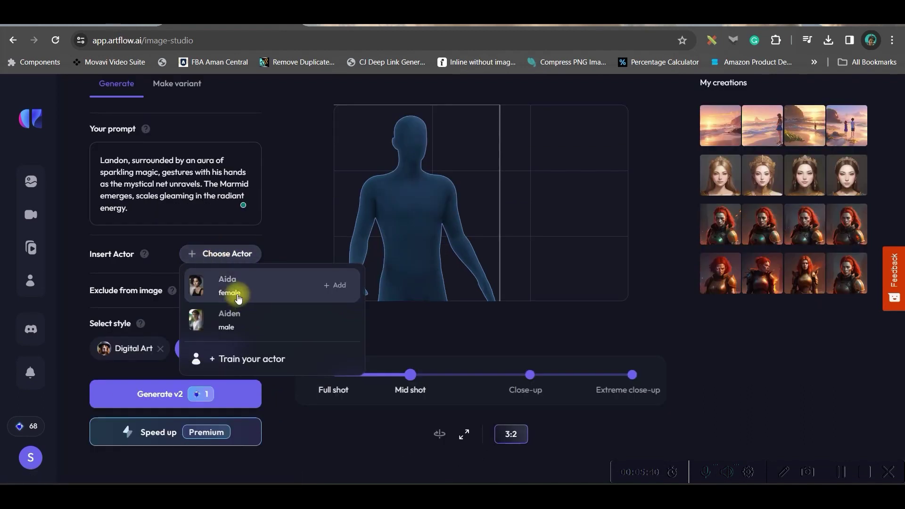
pyautogui.click(227, 317)
# - Replace the Digital Art style with 3D Cartoon and generate the Scene 2 images
pyautogui.scroll(-5, 592, 247)
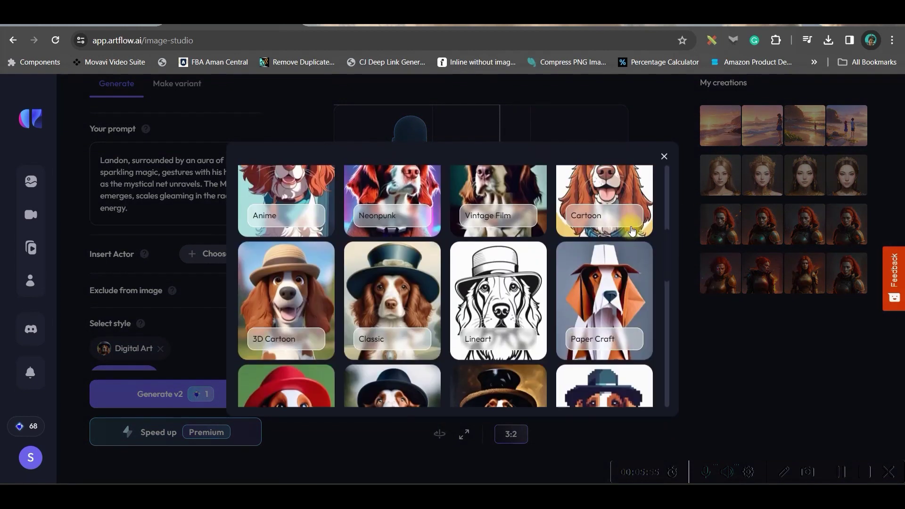
pyautogui.scroll(3, 591, 247)
pyautogui.click(592, 248)
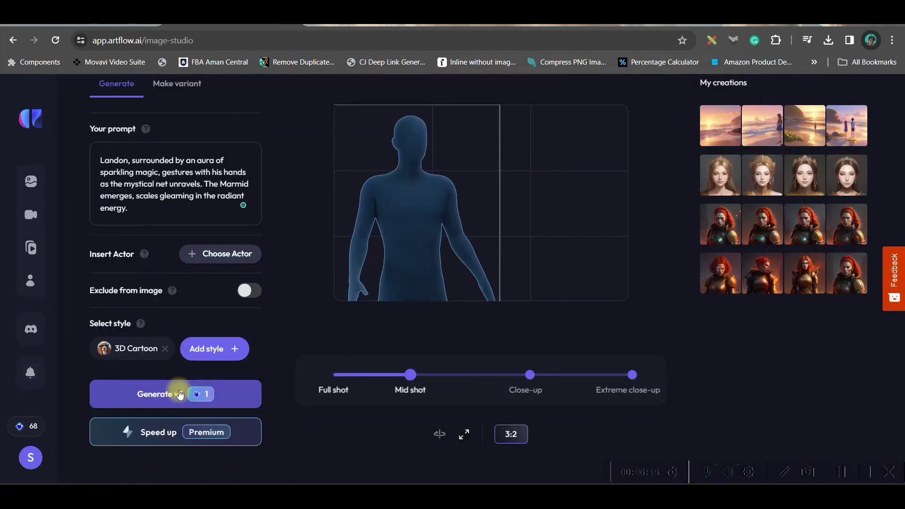
pyautogui.click(179, 393)
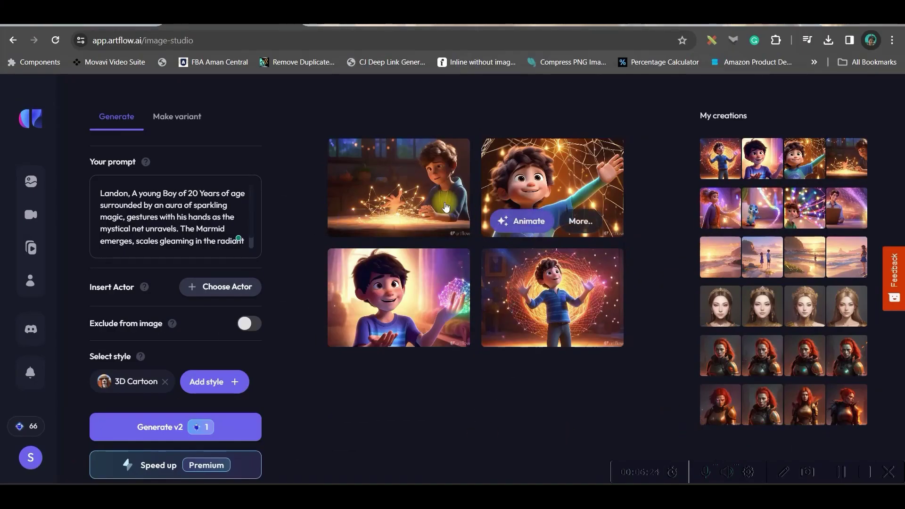
# - Choose Make Variant for the boy facing the glowing network orb, and animate that image in the story editor
pyautogui.click(410, 199)
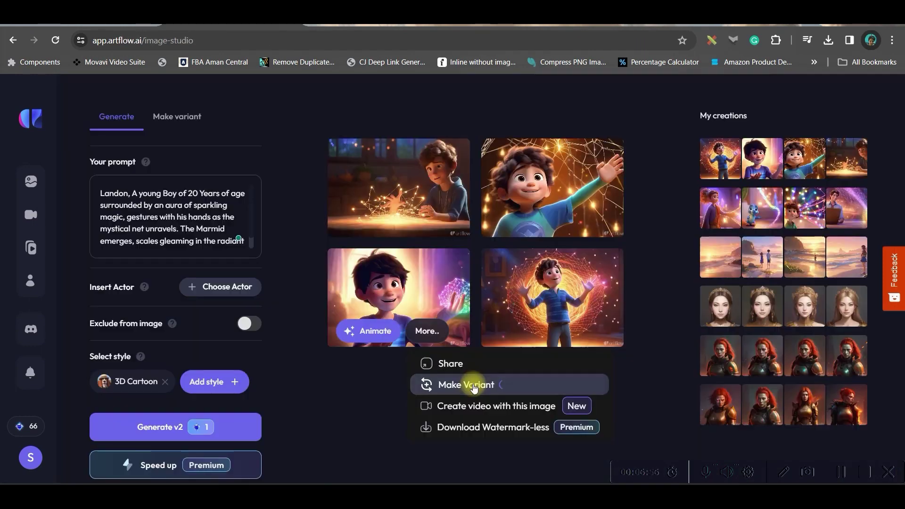
pyautogui.click(474, 386)
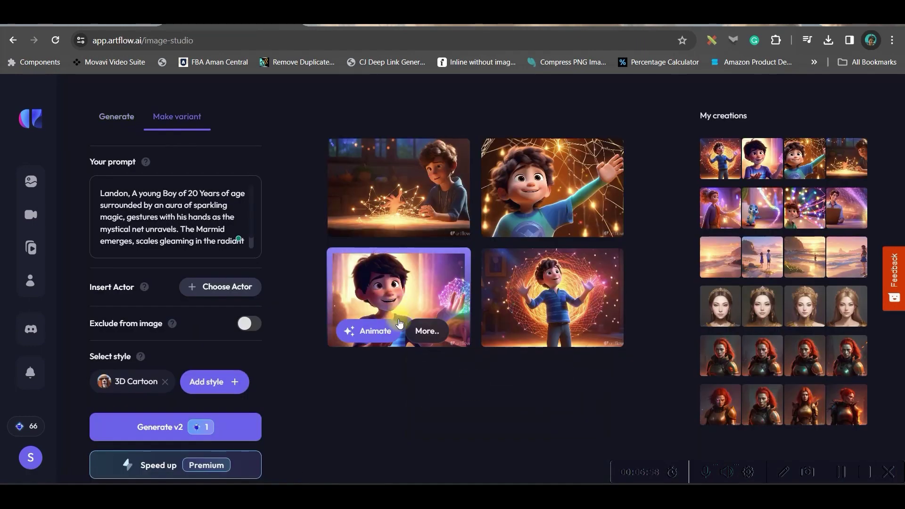
pyautogui.click(381, 333)
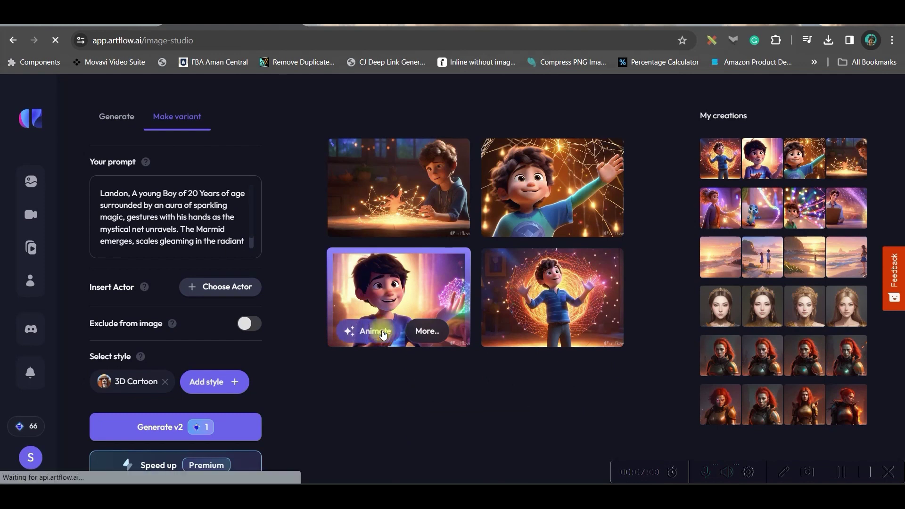
pyautogui.scroll(3, 477, 275)
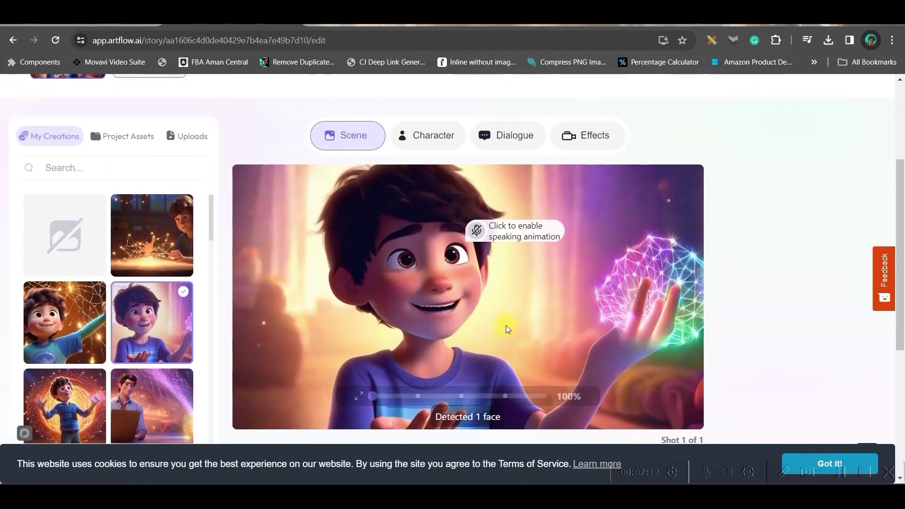
# - Upload LANDON D1.mp3, add it as the shot's dialogue, and enable speaking animation on the boy's face
pyautogui.click(514, 136)
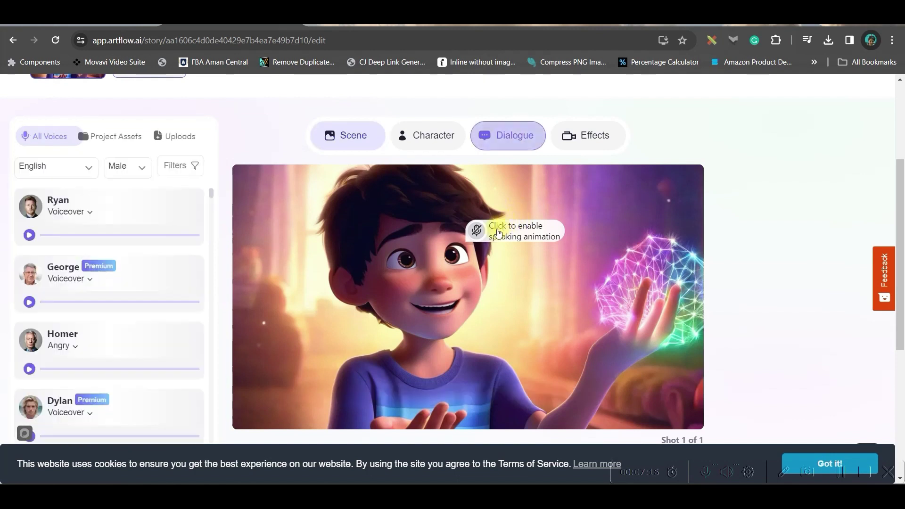
pyautogui.click(176, 140)
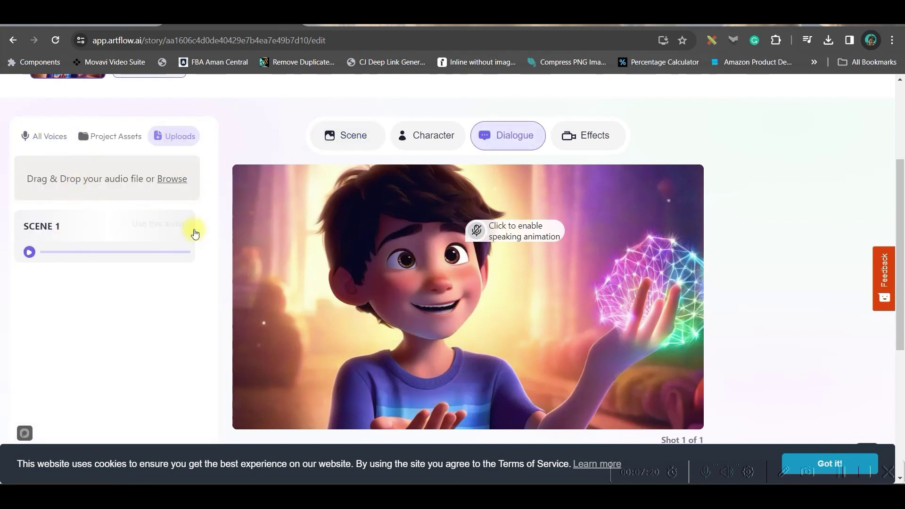
pyautogui.click(171, 181)
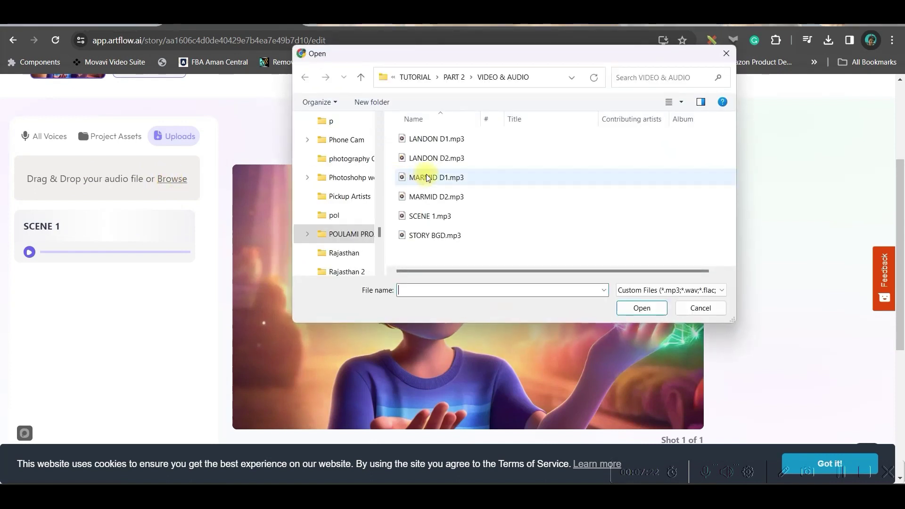
pyautogui.click(440, 138)
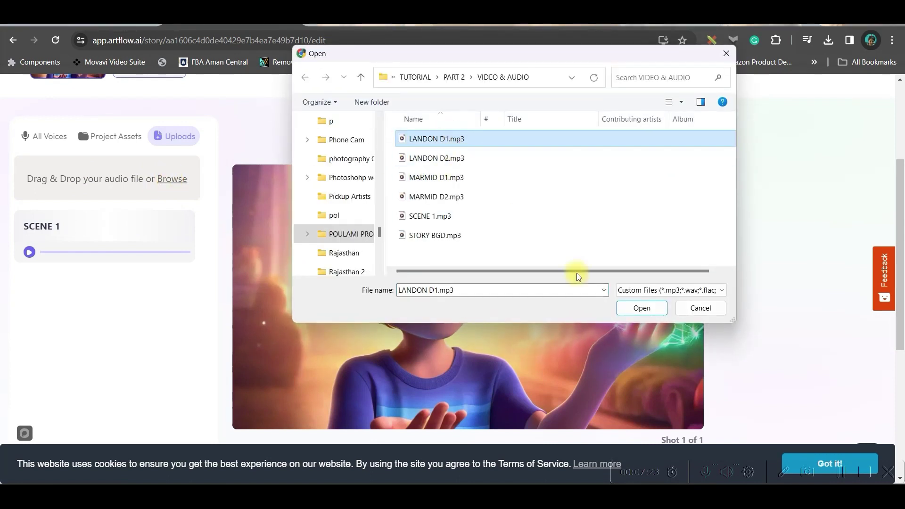
pyautogui.click(641, 309)
pyautogui.click(123, 234)
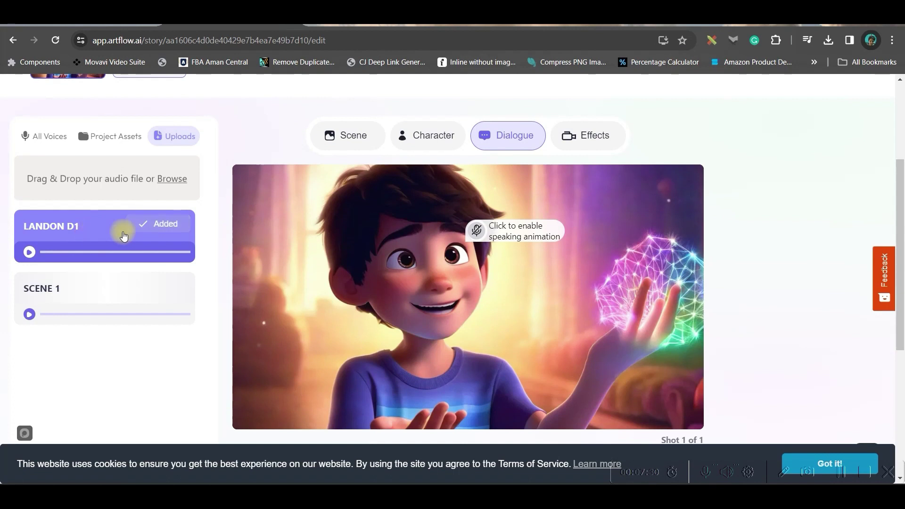
pyautogui.click(477, 230)
# - Apply the Zoom out camera effect to the boy's shot and export the story video as Landon D1
pyautogui.scroll(3, 518, 236)
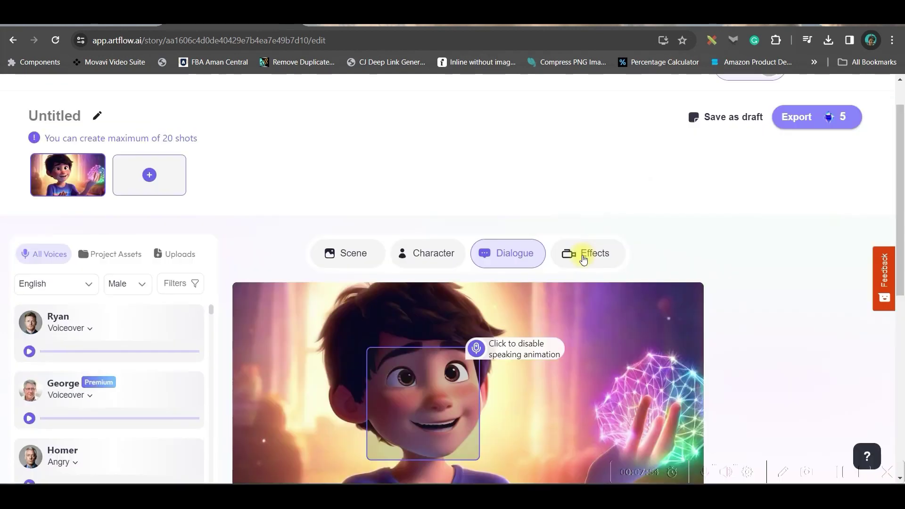
pyautogui.click(589, 253)
pyautogui.scroll(-2, 688, 264)
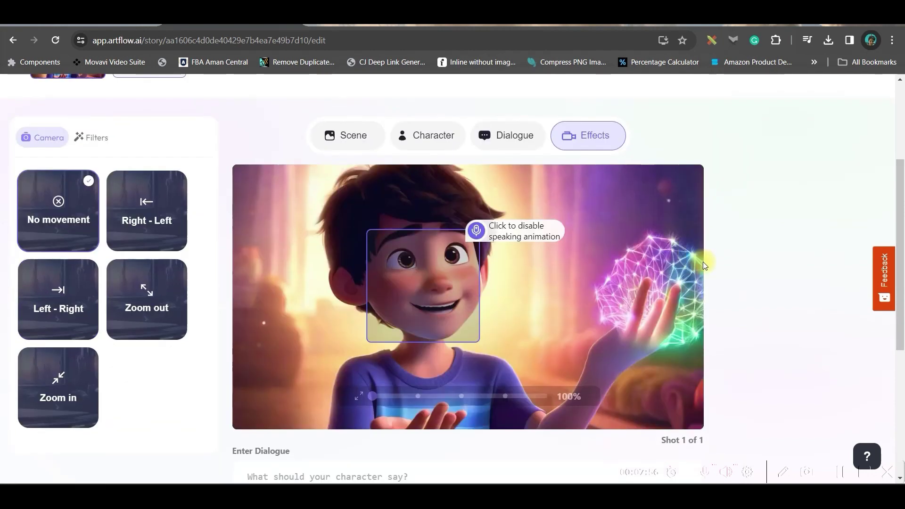
pyautogui.click(146, 299)
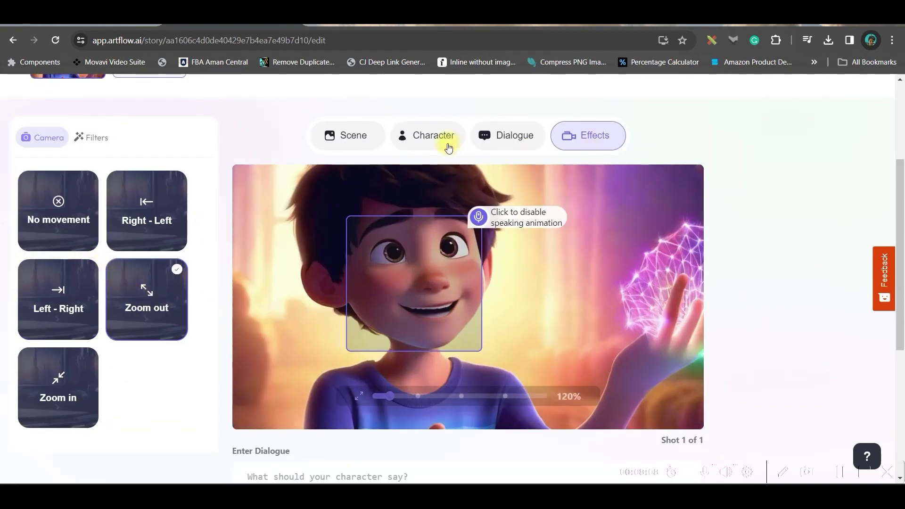
pyautogui.scroll(3, 754, 146)
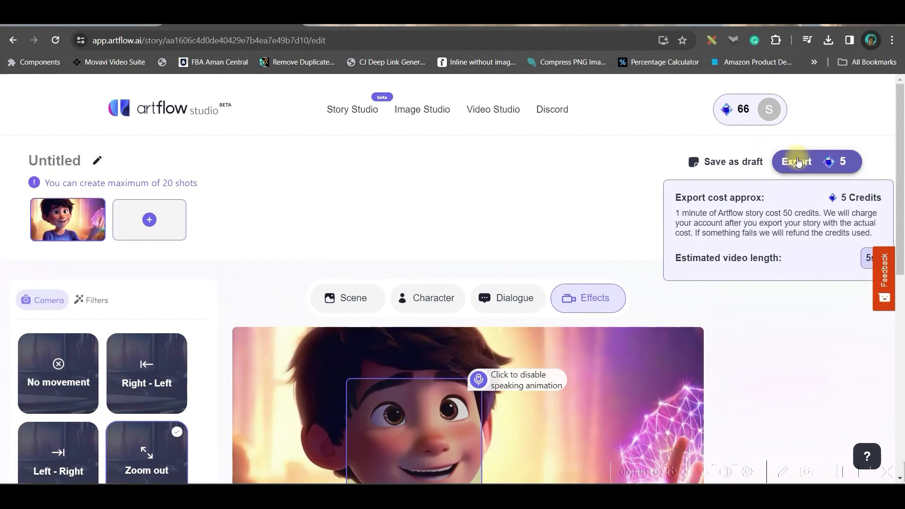
pyautogui.click(799, 161)
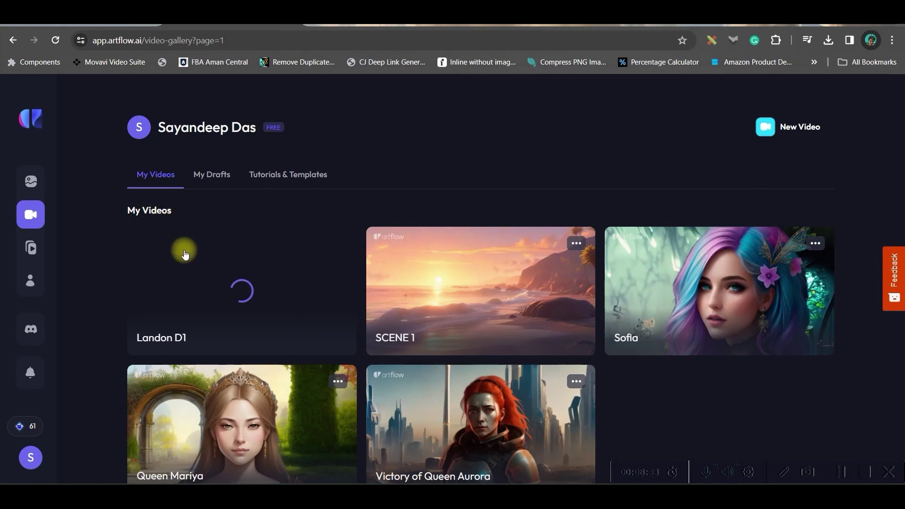
# - Open the generated image of the Marmid girl beside the crystal ball, choose Make Variant, and animate it in the story editor
pyautogui.click(58, 181)
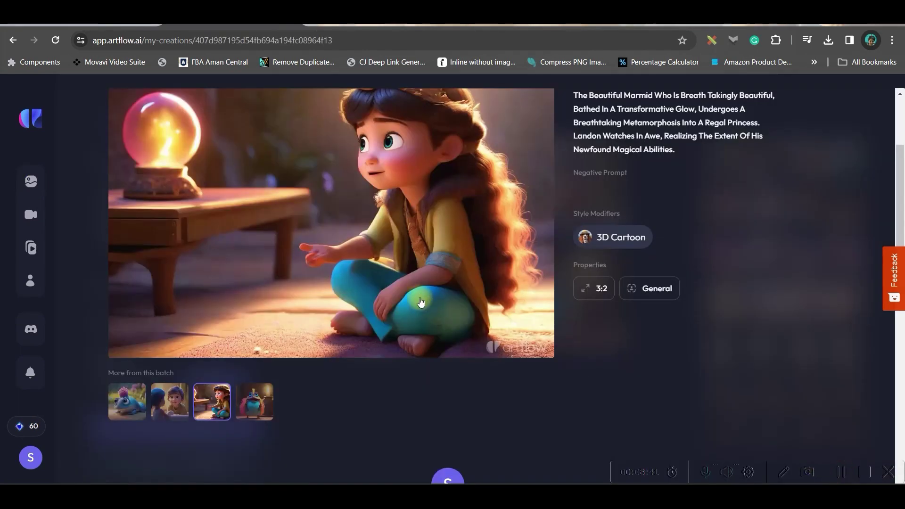
pyautogui.scroll(3, 420, 298)
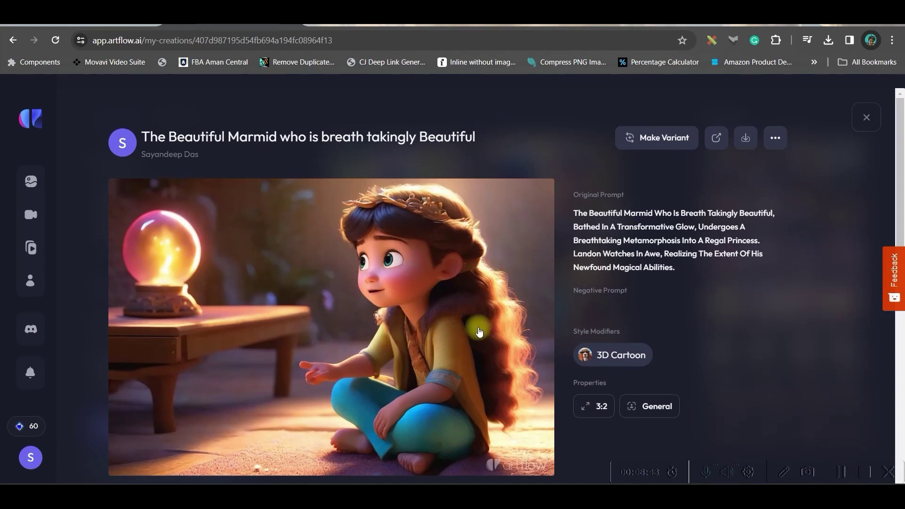
pyautogui.click(662, 139)
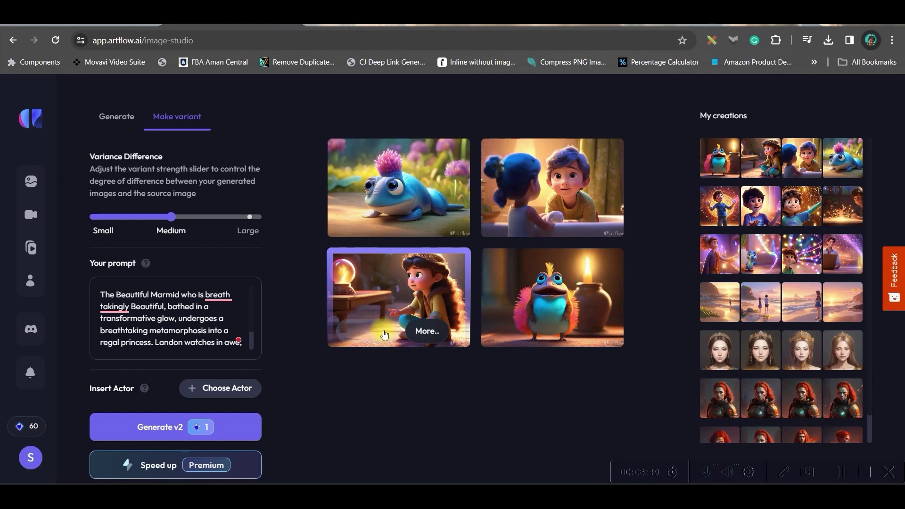
pyautogui.click(384, 333)
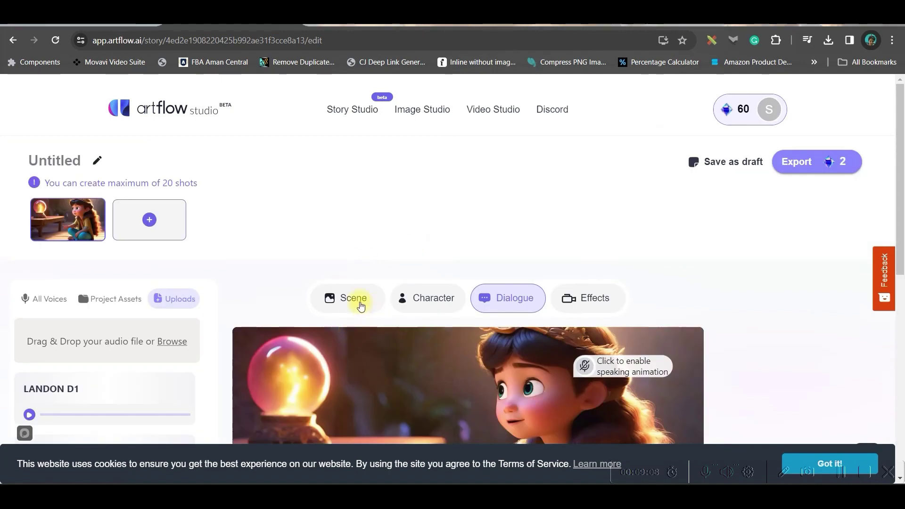
# - Upload MARMID D1.mp3 as dialogue audio for the Marmid girl's shot
pyautogui.click(361, 305)
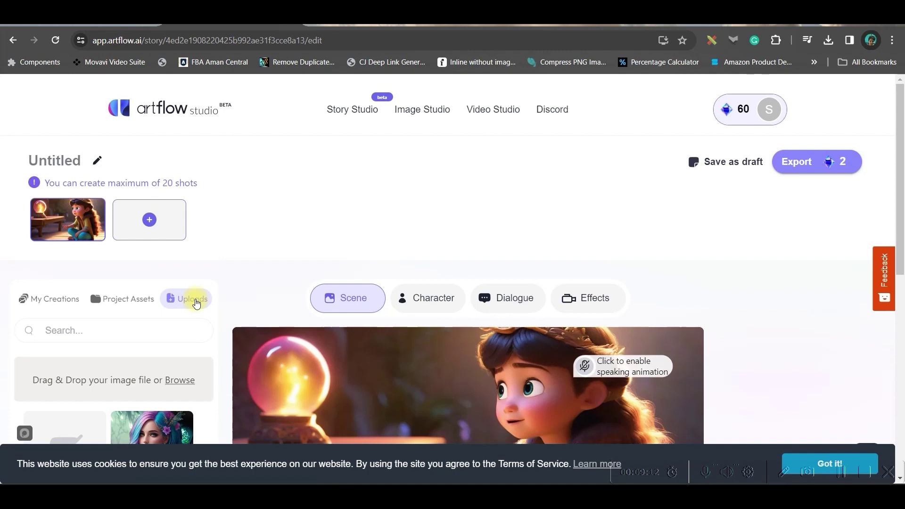
pyautogui.click(508, 300)
pyautogui.scroll(4, 499, 226)
pyautogui.click(165, 116)
pyautogui.click(172, 161)
pyautogui.click(424, 157)
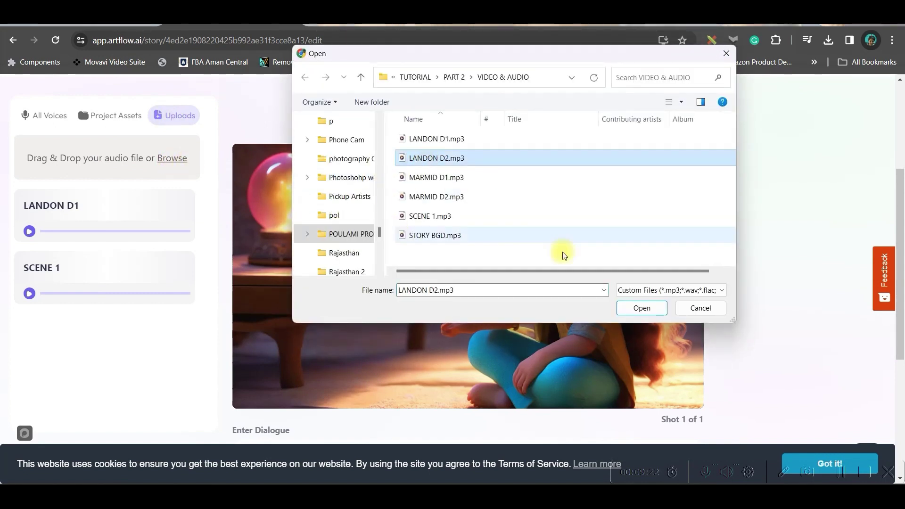
pyautogui.click(438, 180)
pyautogui.click(640, 308)
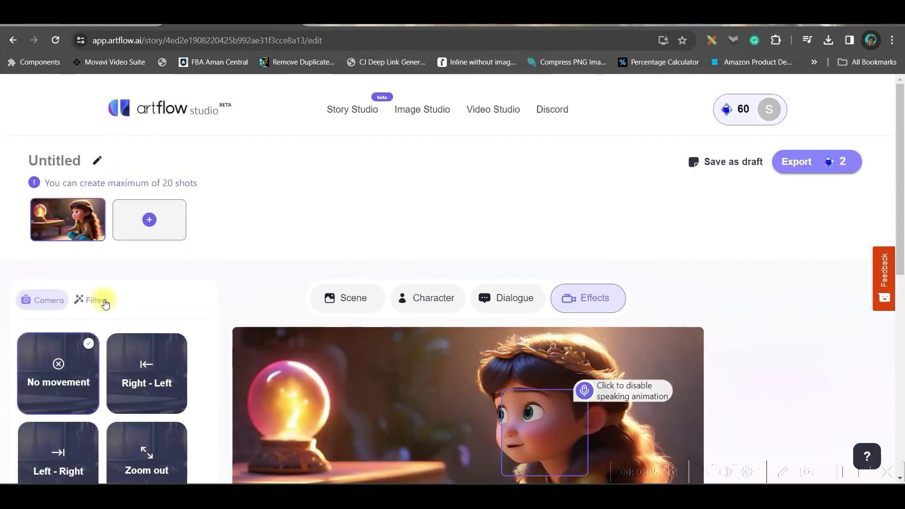
# - Apply the Teal and Orange filter to the girl's crystal-ball shot, then name and export the story video
pyautogui.click(94, 300)
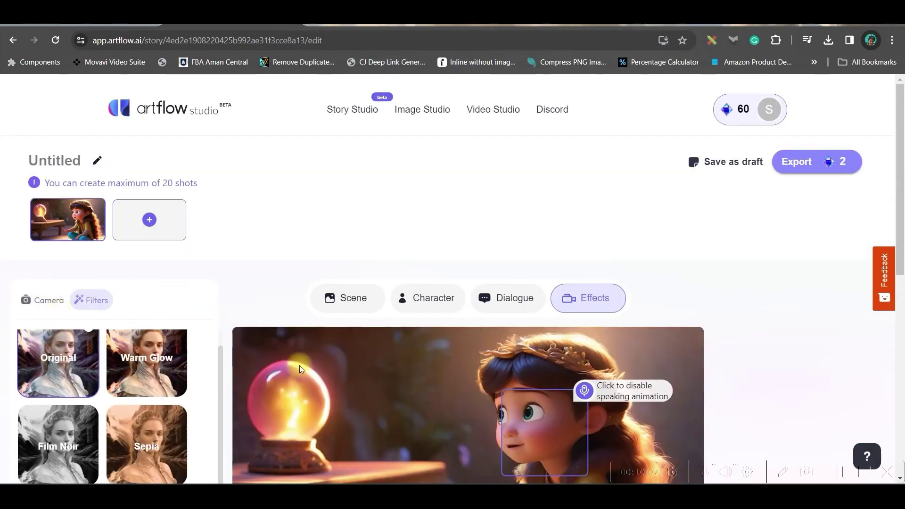
pyautogui.scroll(-3, 801, 277)
pyautogui.click(152, 394)
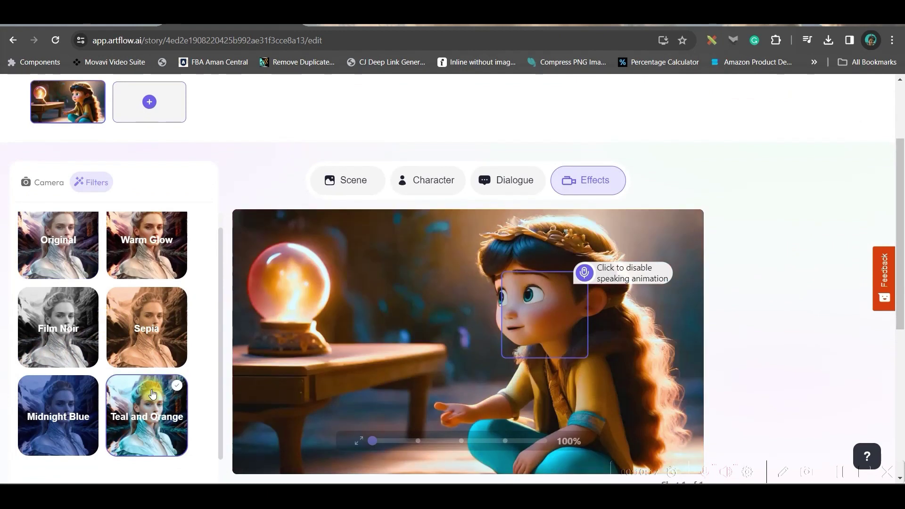
pyautogui.scroll(2, 604, 214)
pyautogui.click(800, 103)
pyautogui.write('HARCO D1')
pyautogui.click(487, 371)
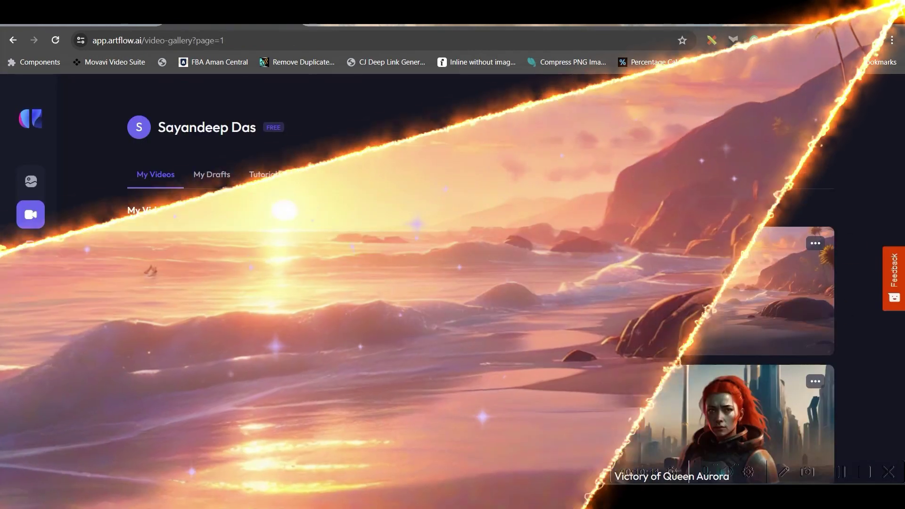
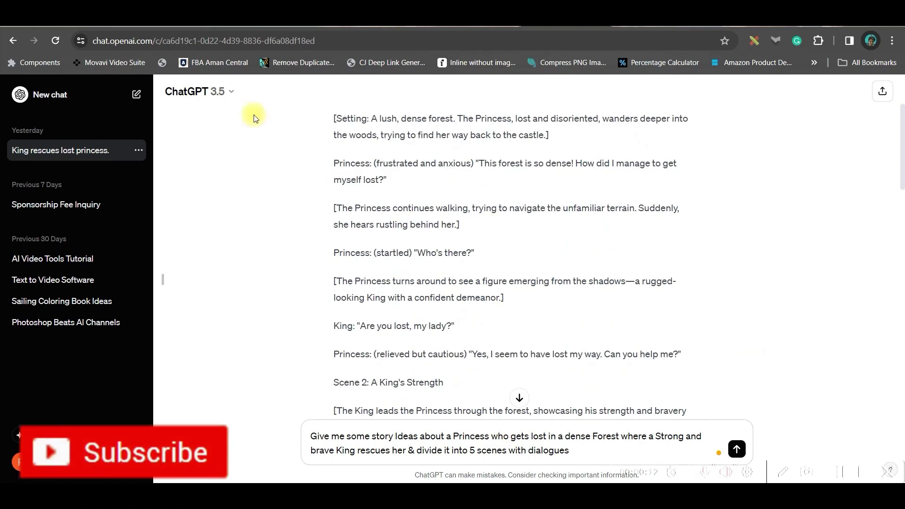
# - Review the prompt about a princess lost in a dense forest and read through the generated scene dialogues
pyautogui.moveTo(310, 436); pyautogui.dragTo(570, 451)
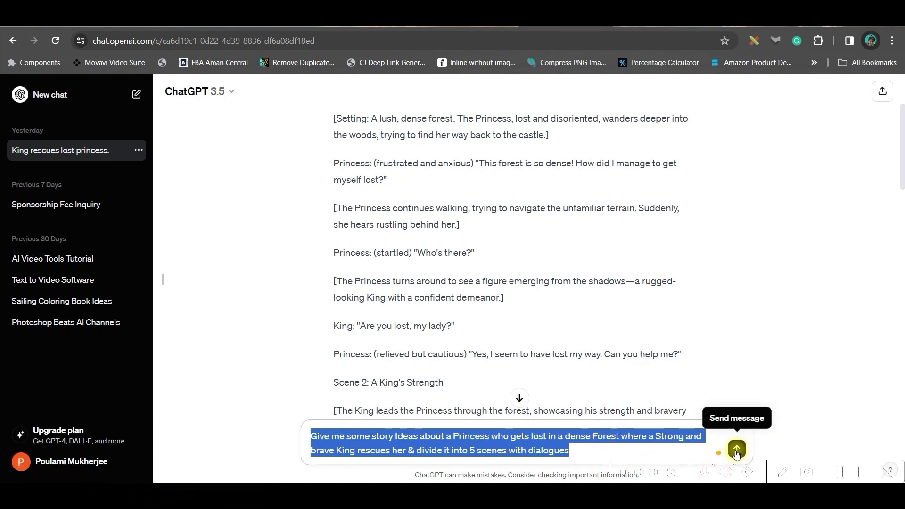
pyautogui.click(395, 419)
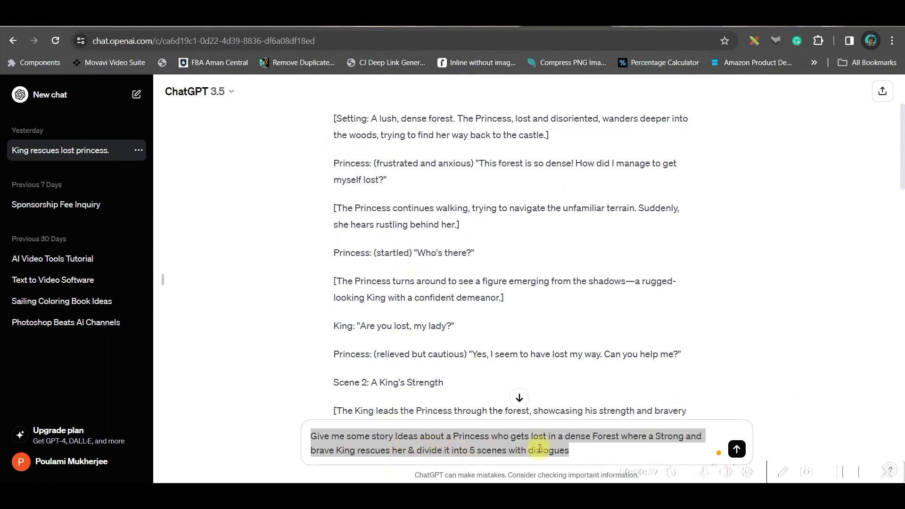
pyautogui.scroll(3, 339, 236)
pyautogui.scroll(-15, 382, 300)
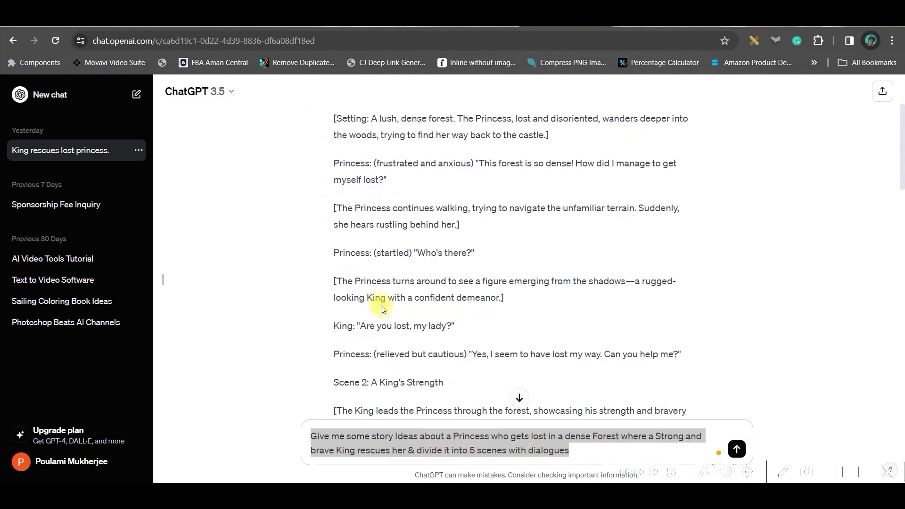
pyautogui.scroll(8, 381, 305)
pyautogui.tripleClick(429, 347)
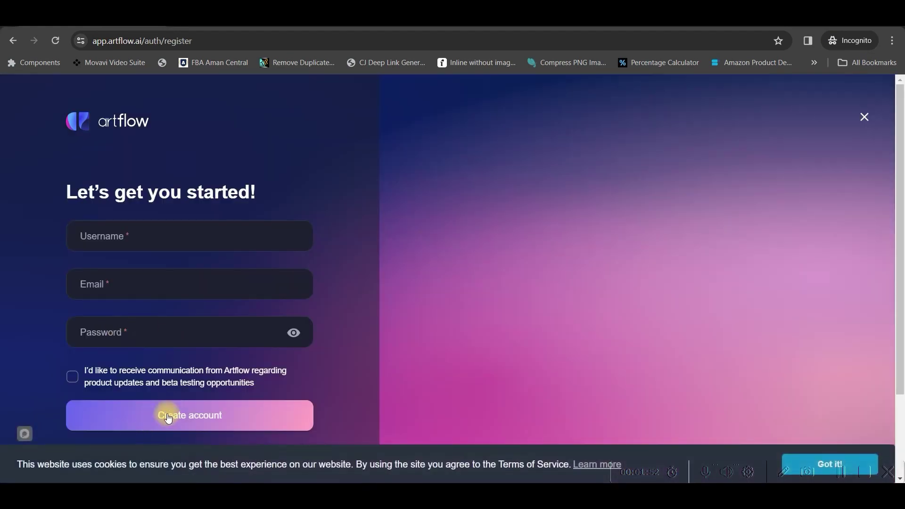
pyautogui.scroll(-2, 239, 391)
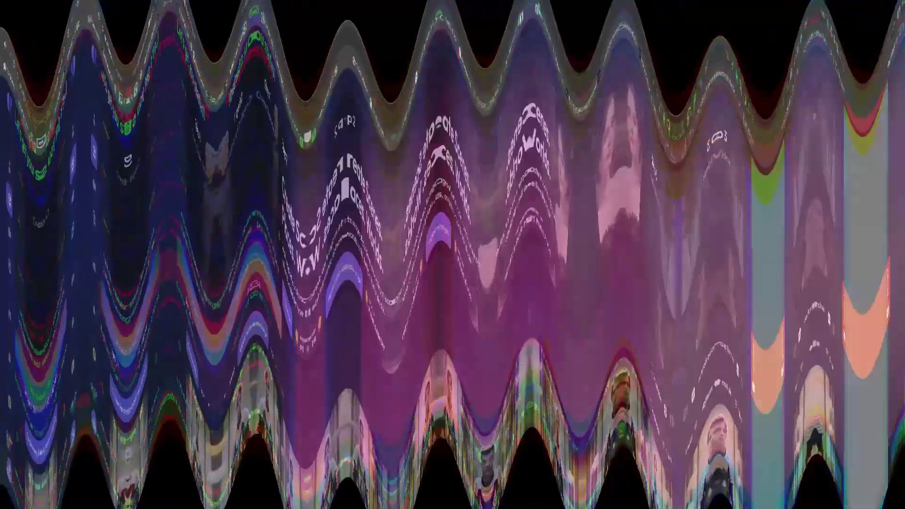
pyautogui.scroll(5, 202, 208)
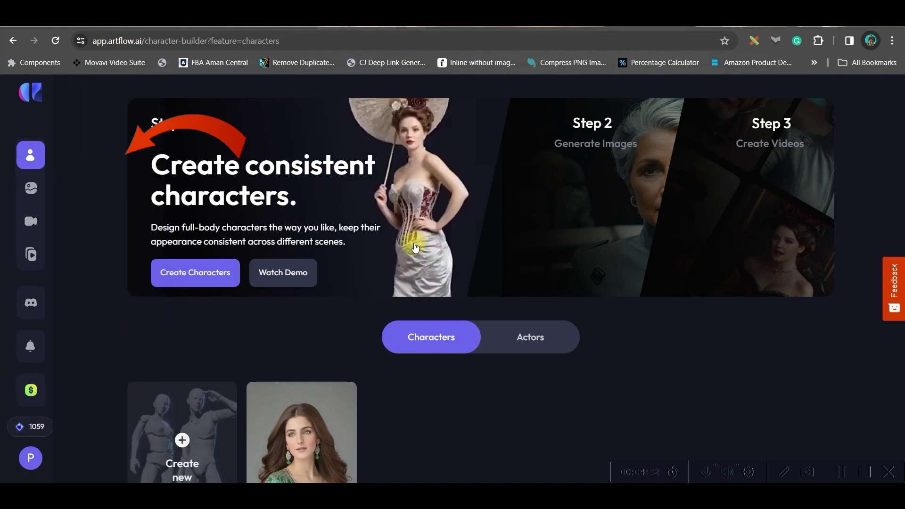
# - Start a new character described as "A brave Handsome young tall Prince with sharp features and bright eyes", leaving image exclusions off
pyautogui.scroll(-2, 230, 302)
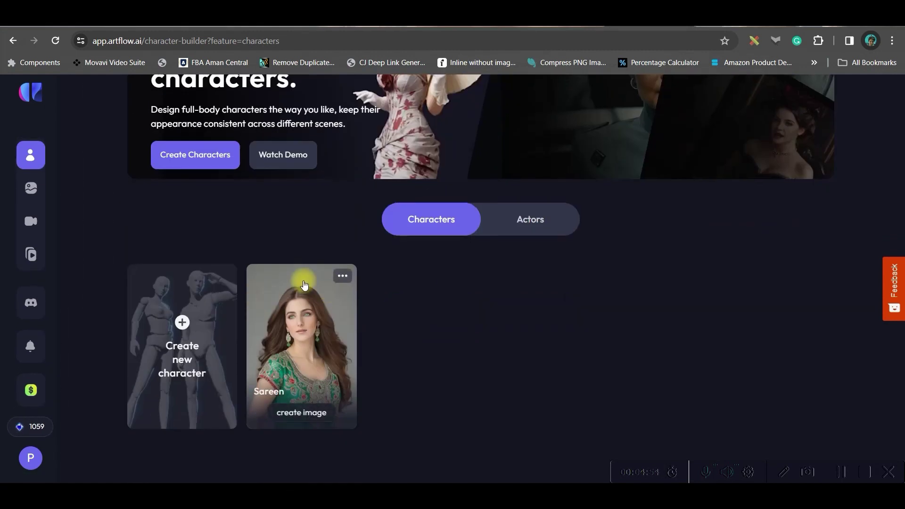
pyautogui.click(184, 338)
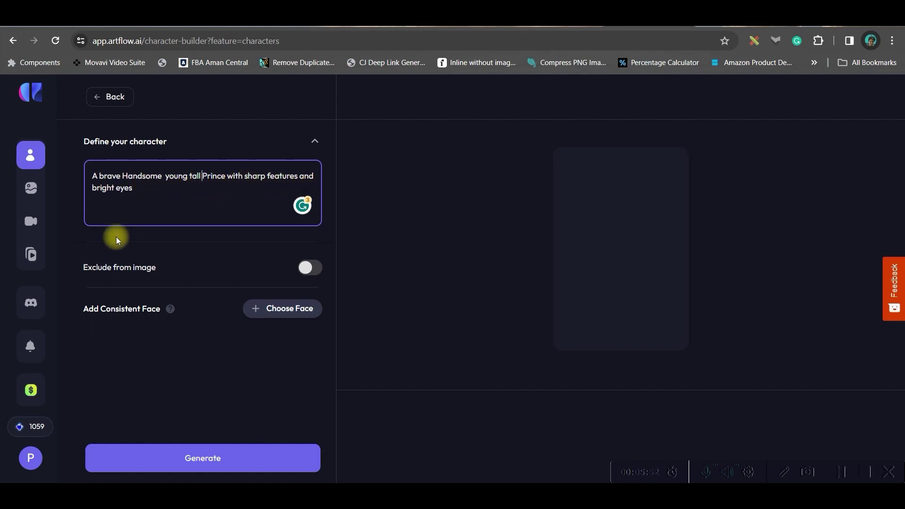
pyautogui.click(316, 268)
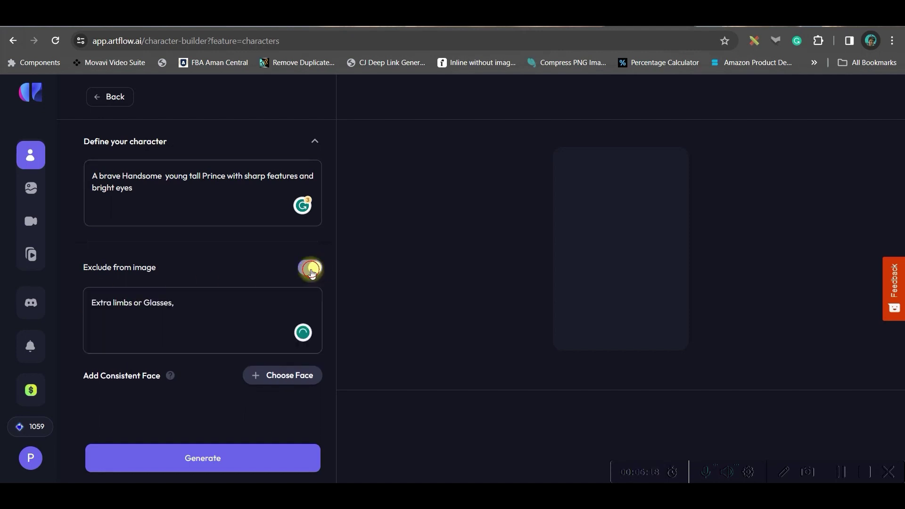
pyautogui.click(306, 264)
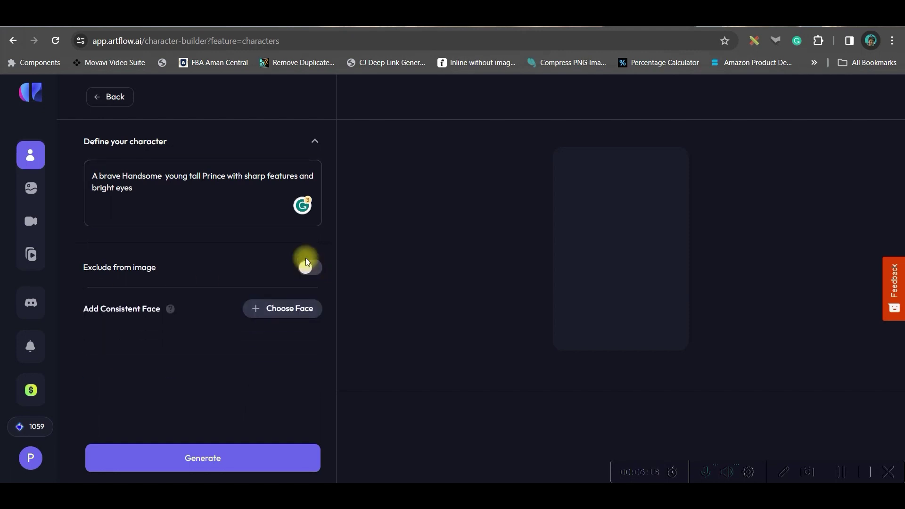
# - Add the public actor Aiden as the prince's consistent face and generate the character
pyautogui.click(281, 313)
pyautogui.scroll(-2, 518, 306)
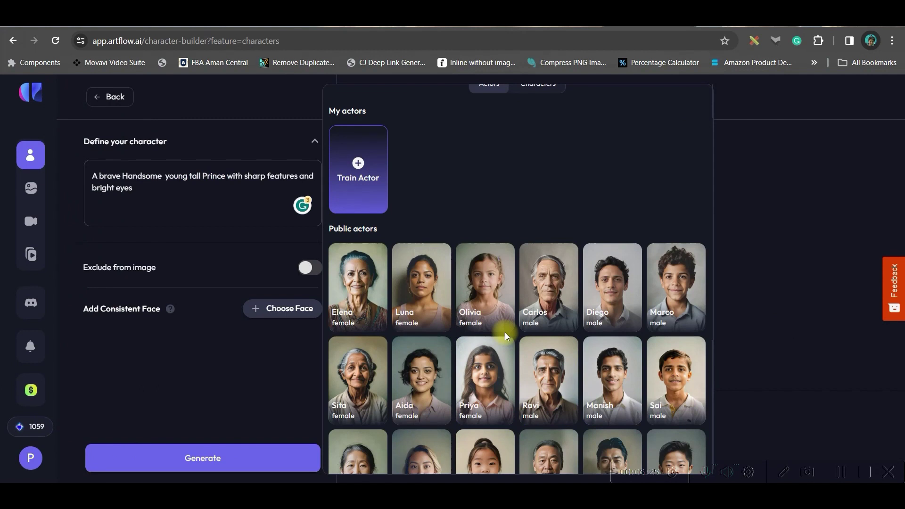
pyautogui.scroll(-3, 664, 311)
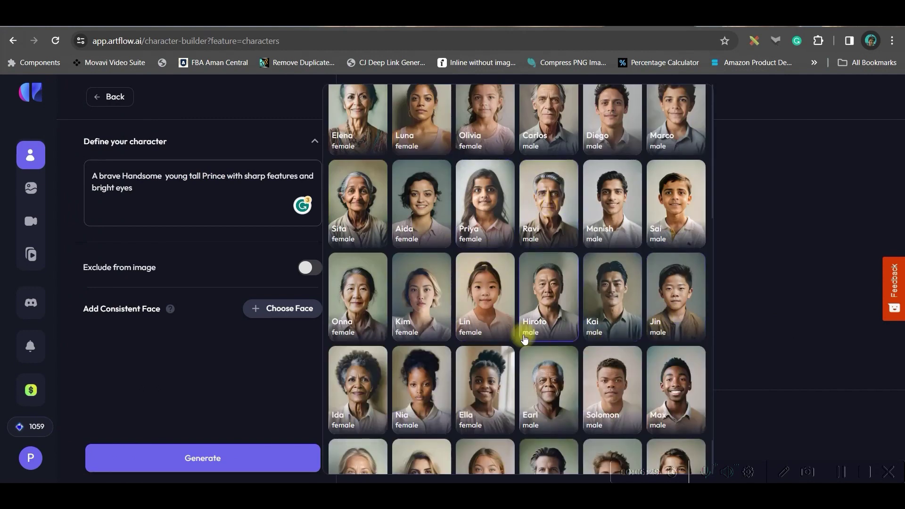
pyautogui.scroll(-1, 591, 343)
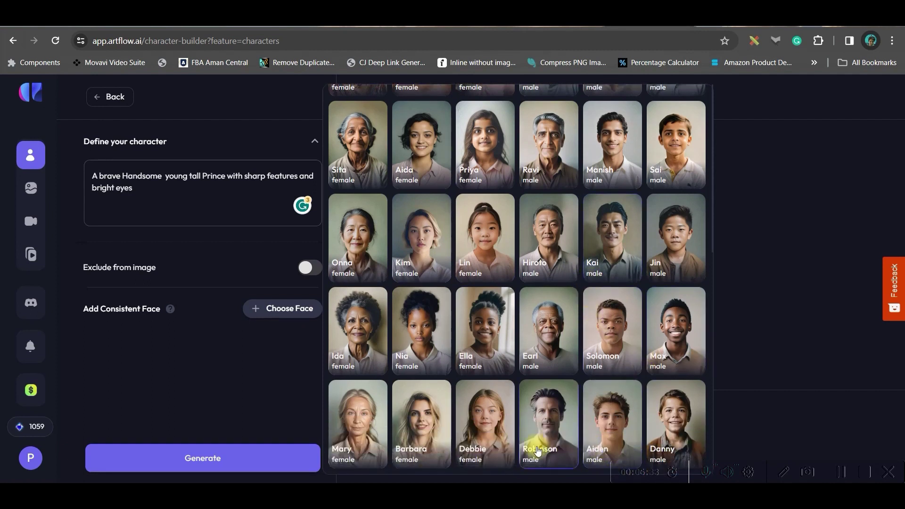
pyautogui.click(613, 425)
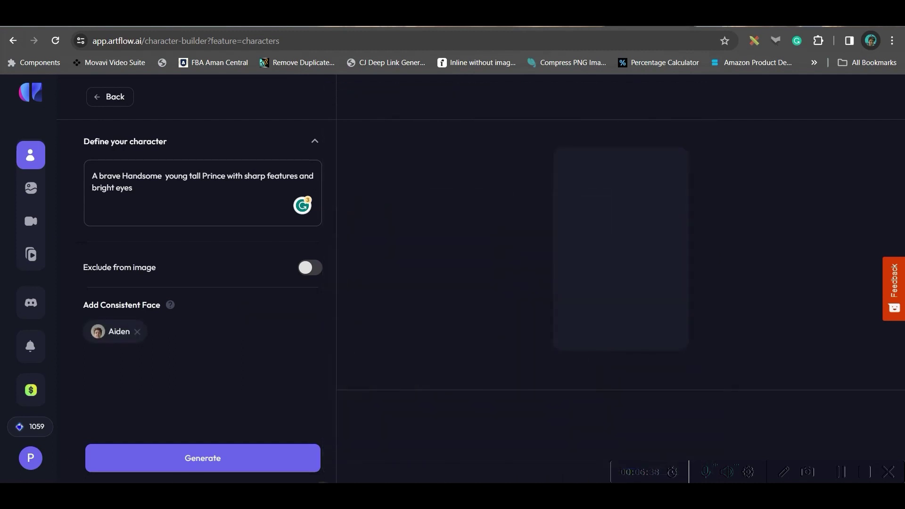
pyautogui.click(195, 459)
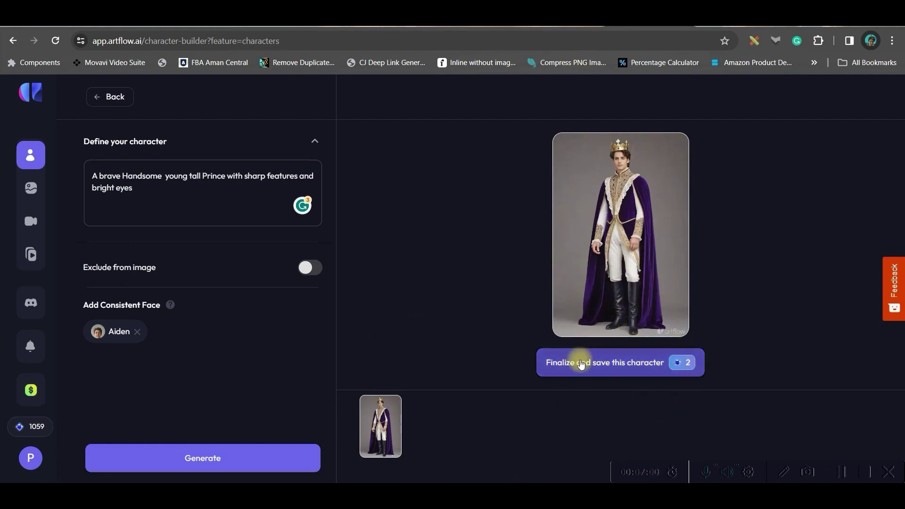
# - Extend the prince's description with "in a Maroon and golden War outfit" and generate the character again
pyautogui.click(171, 179)
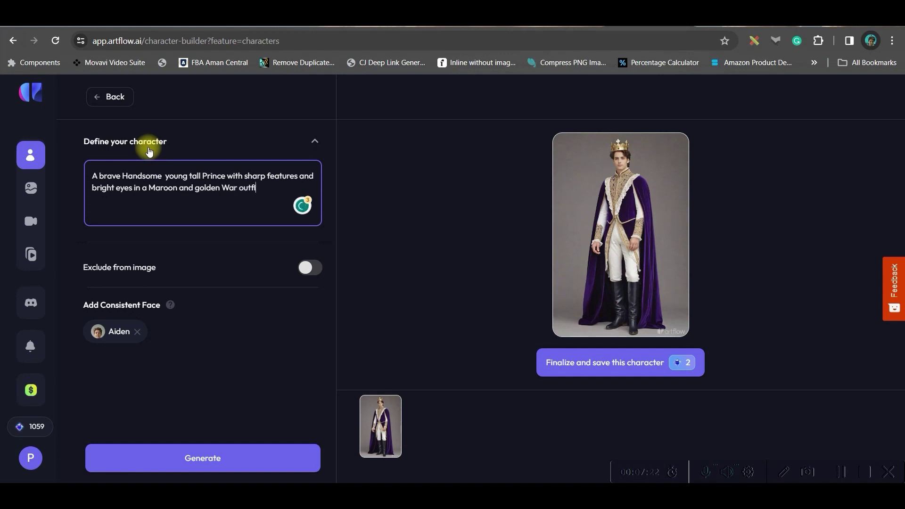
pyautogui.write('t')
pyautogui.click(255, 466)
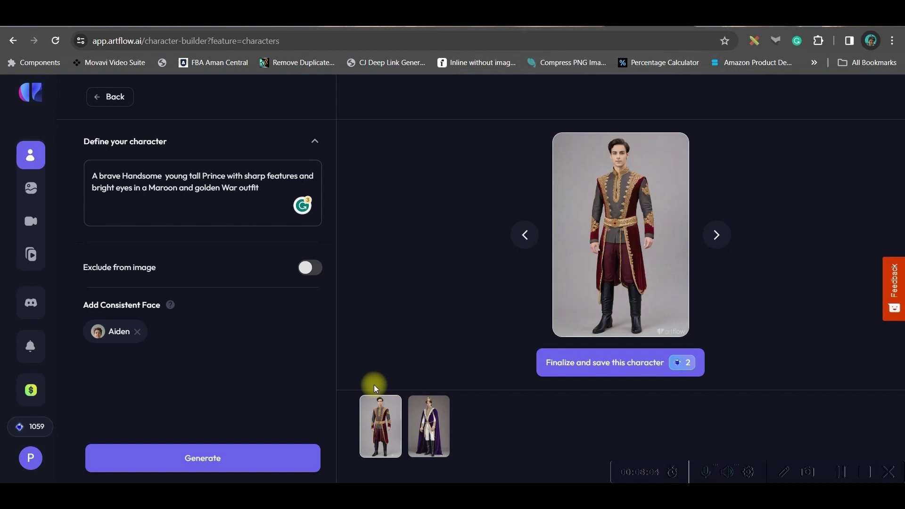
# - Save the prince in the maroon and golden outfit as Rayan and the tribal-dress version as a new character, Rayan1
pyautogui.click(592, 363)
pyautogui.click(411, 283)
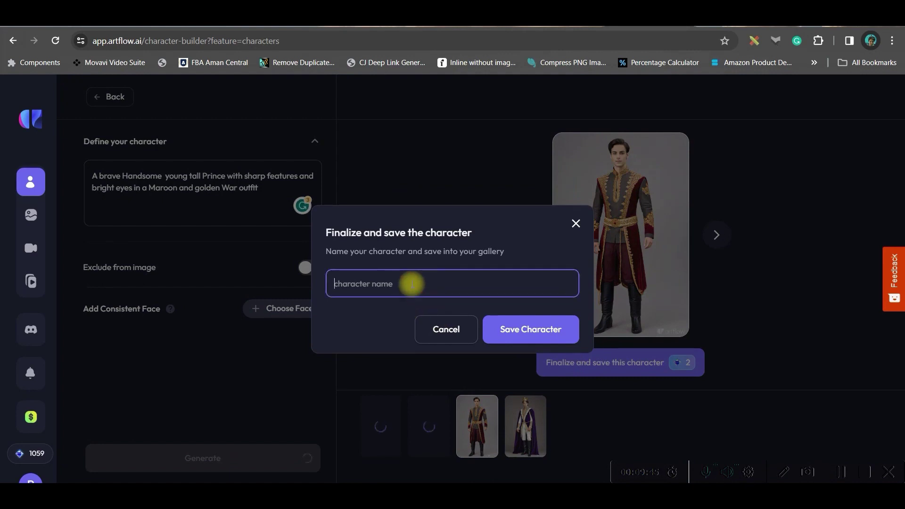
pyautogui.write('Rayan')
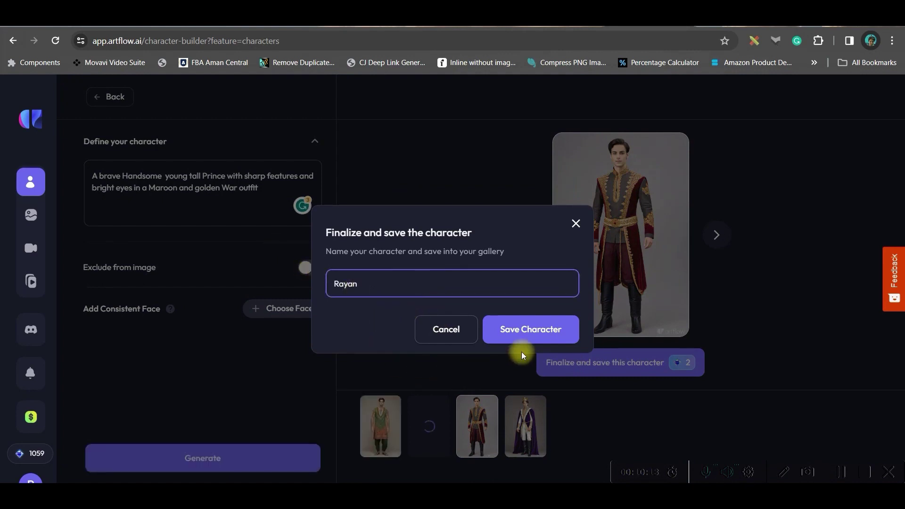
pyautogui.click(510, 326)
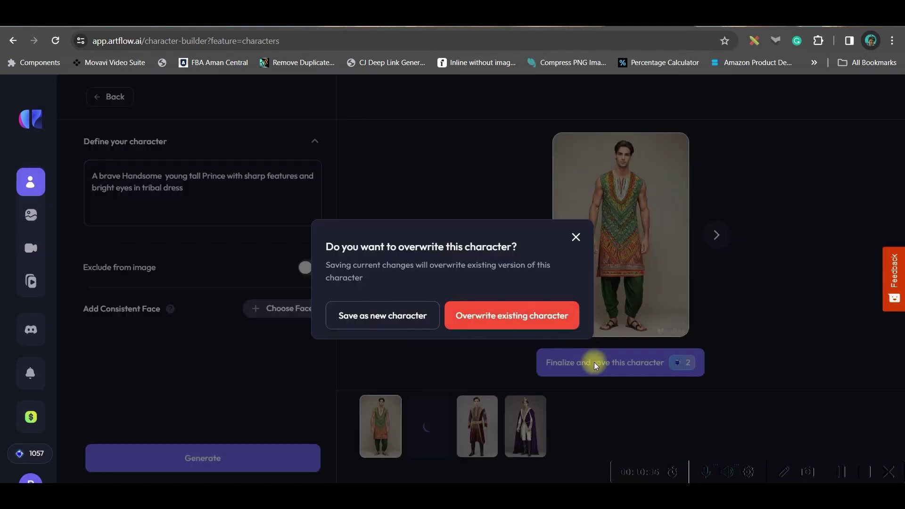
pyautogui.click(401, 317)
pyautogui.click(440, 281)
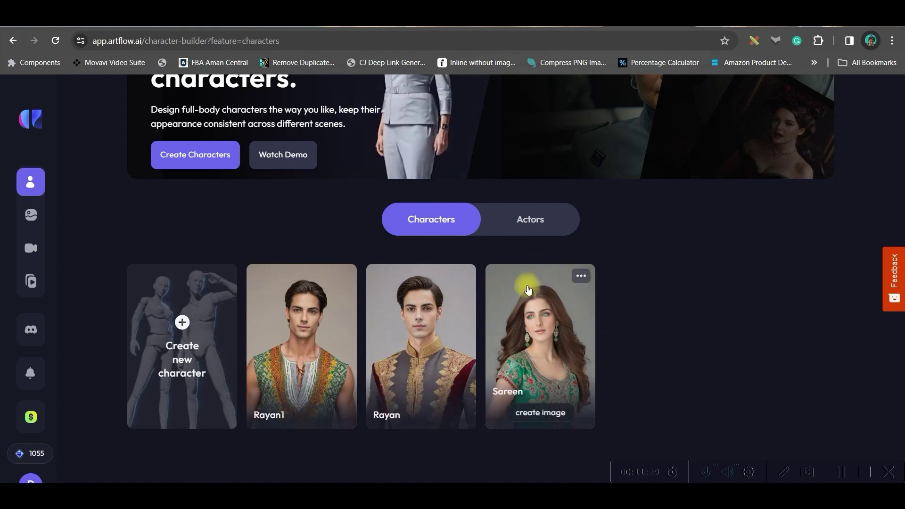
# - Browse the full list of public actors available for storytelling, loading the additional ones
pyautogui.click(529, 221)
pyautogui.click(576, 330)
pyautogui.scroll(-10, 327, 384)
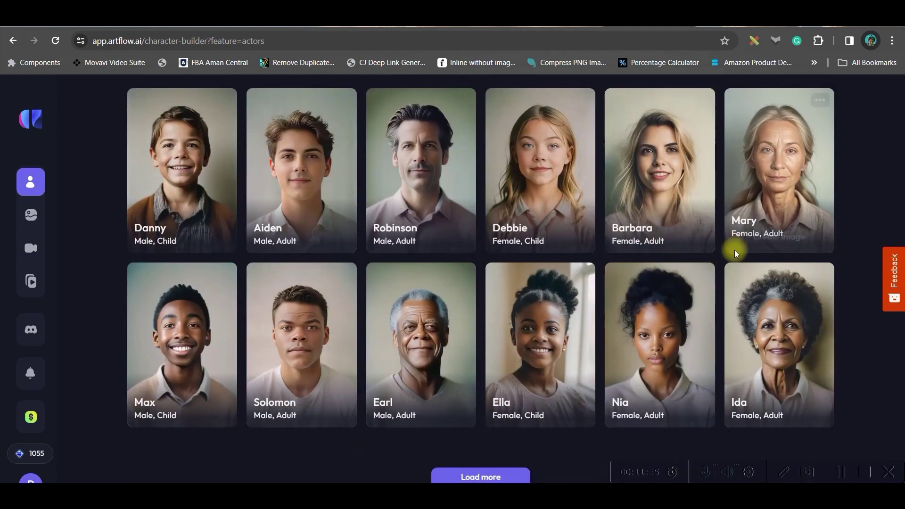
pyautogui.scroll(-5, 450, 249)
pyautogui.click(469, 181)
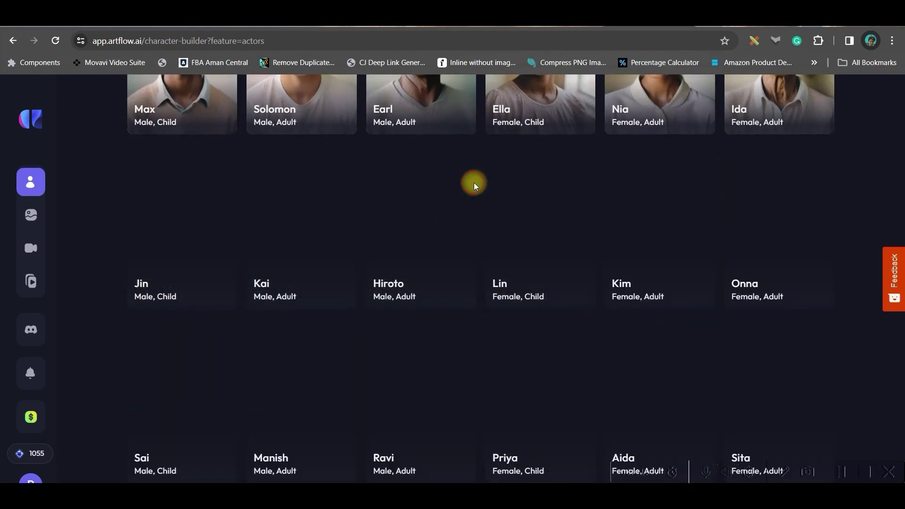
pyautogui.scroll(-3, 778, 263)
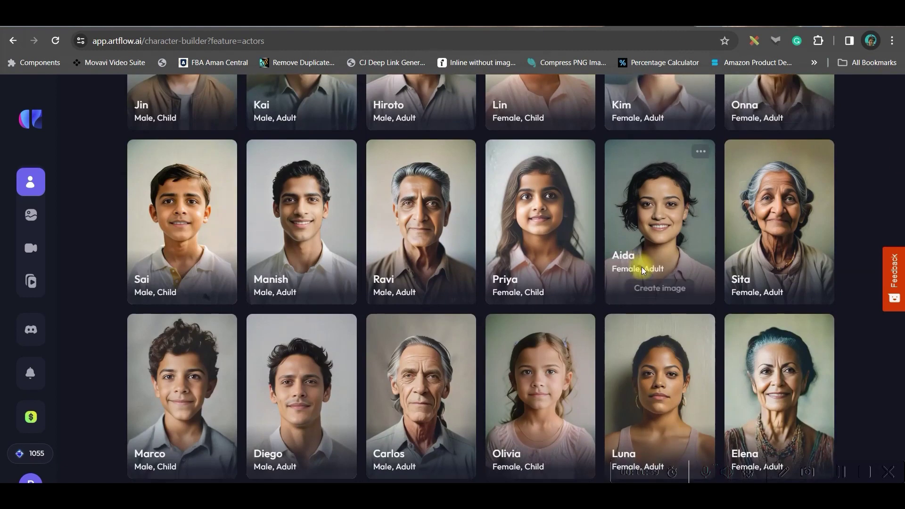
pyautogui.scroll(-6, 638, 263)
pyautogui.scroll(15, 578, 197)
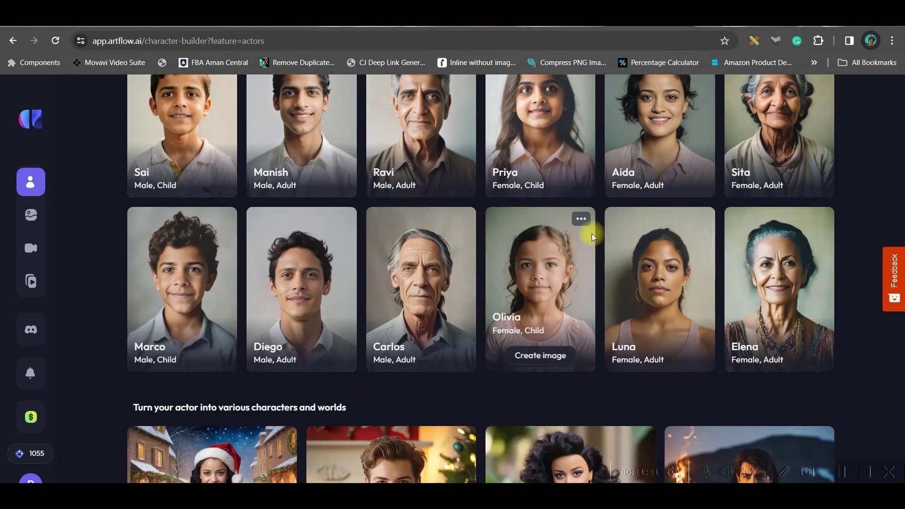
pyautogui.scroll(-5, 589, 223)
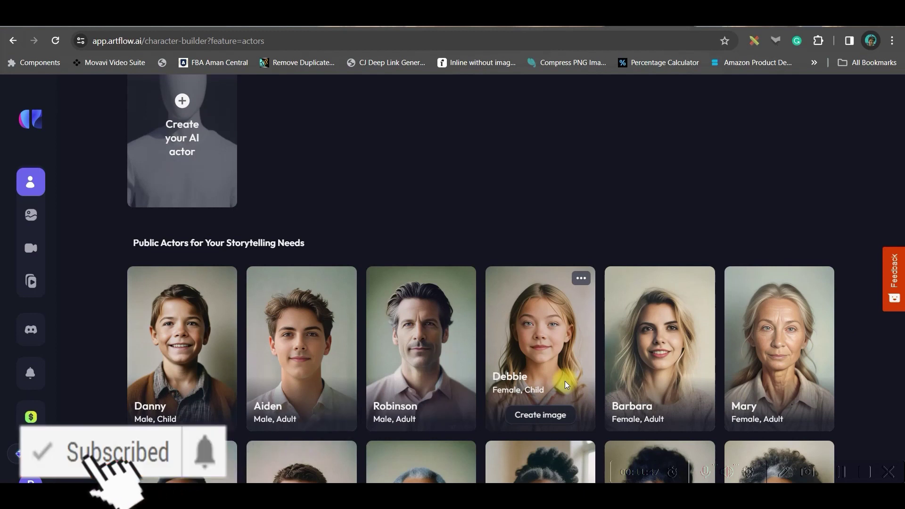
pyautogui.scroll(-3, 221, 350)
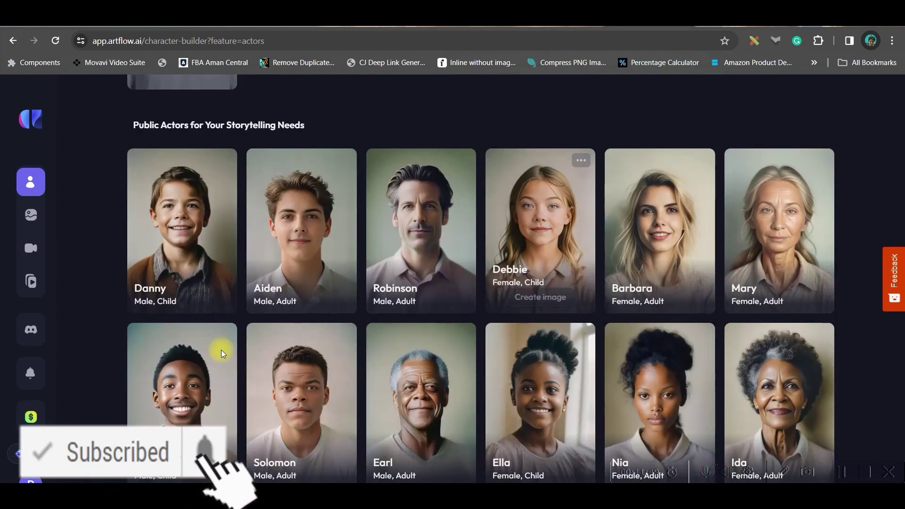
pyautogui.scroll(-5, 546, 382)
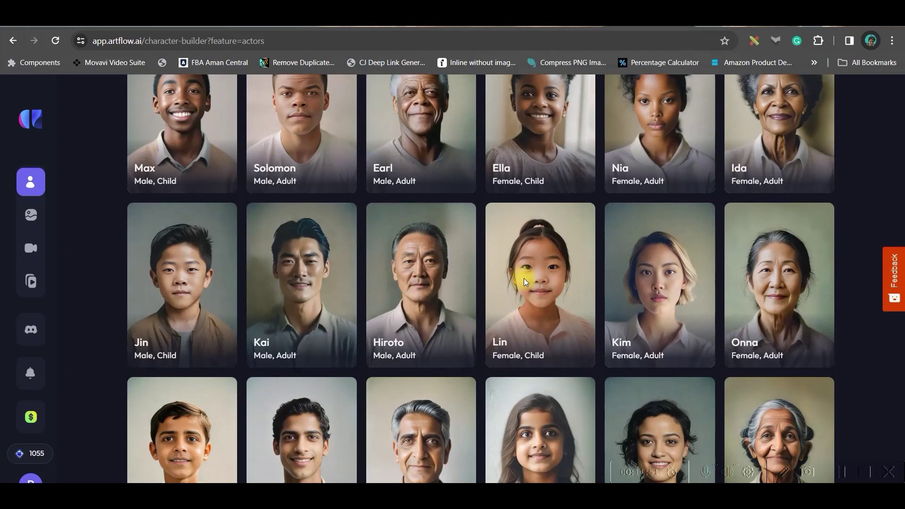
# - Examine the sample images that show actors turned into various characters and worlds
pyautogui.scroll(-15, 714, 270)
pyautogui.scroll(5, 733, 267)
pyautogui.scroll(-1, 334, 196)
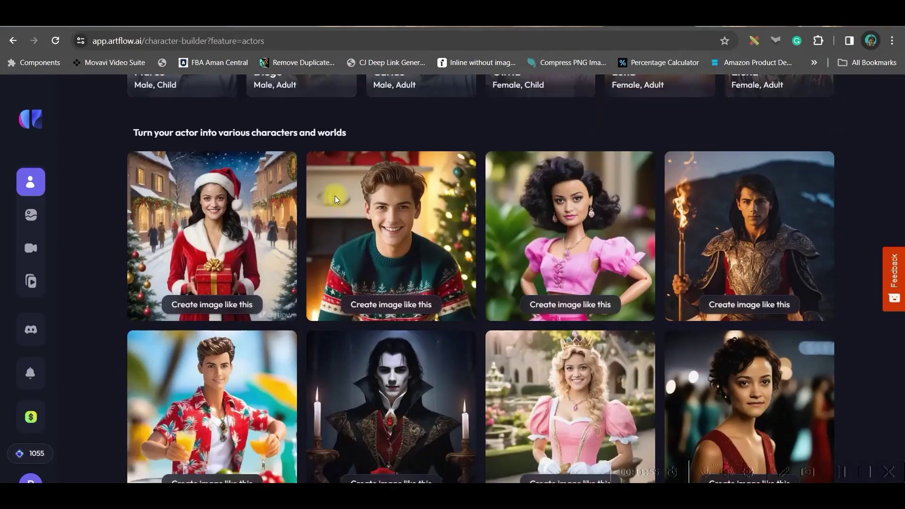
pyautogui.scroll(-4, 334, 196)
pyautogui.click(483, 322)
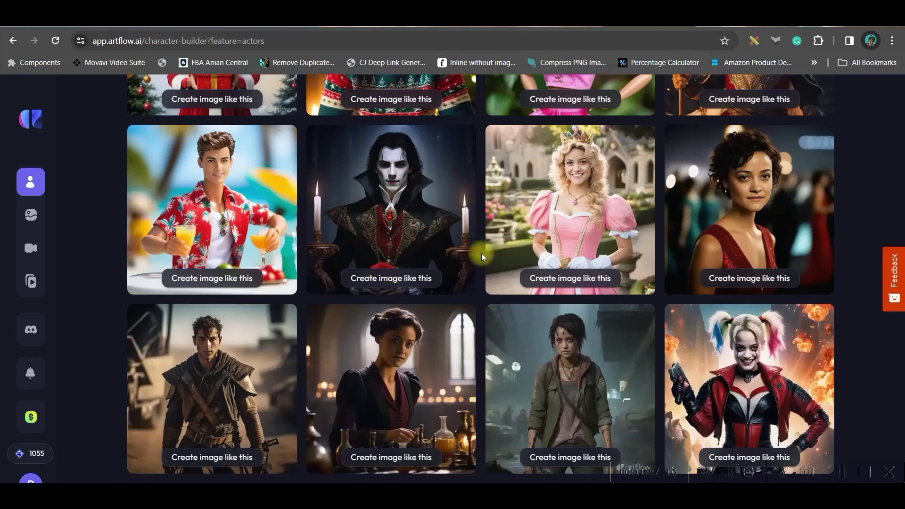
pyautogui.scroll(-7, 481, 253)
pyautogui.scroll(-5, 745, 311)
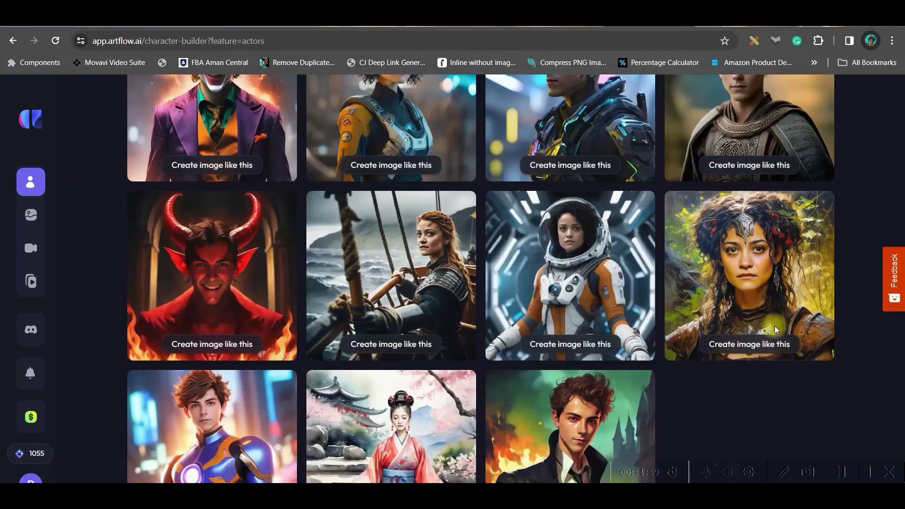
# - Open the sample image of the cyberpunk warrior in Image Studio and examine its prompt
pyautogui.click(582, 166)
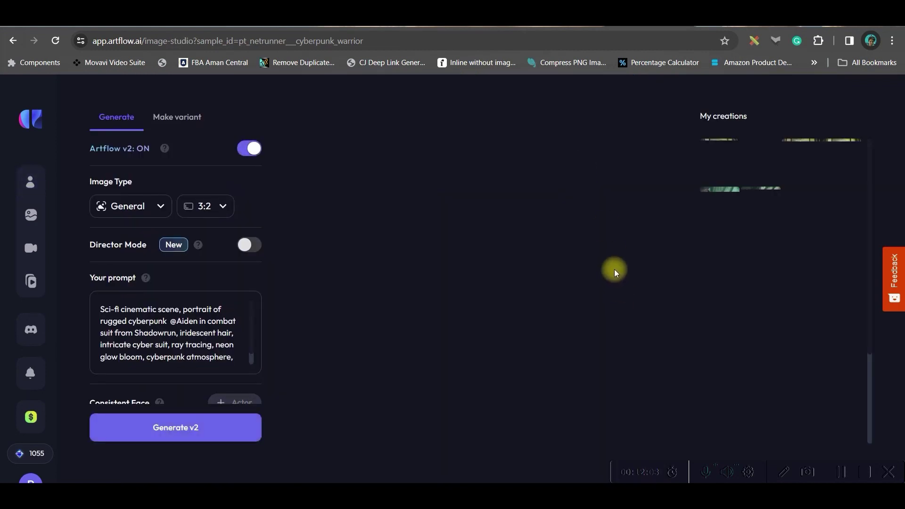
pyautogui.click(109, 308)
pyautogui.moveTo(204, 310); pyautogui.dragTo(228, 363)
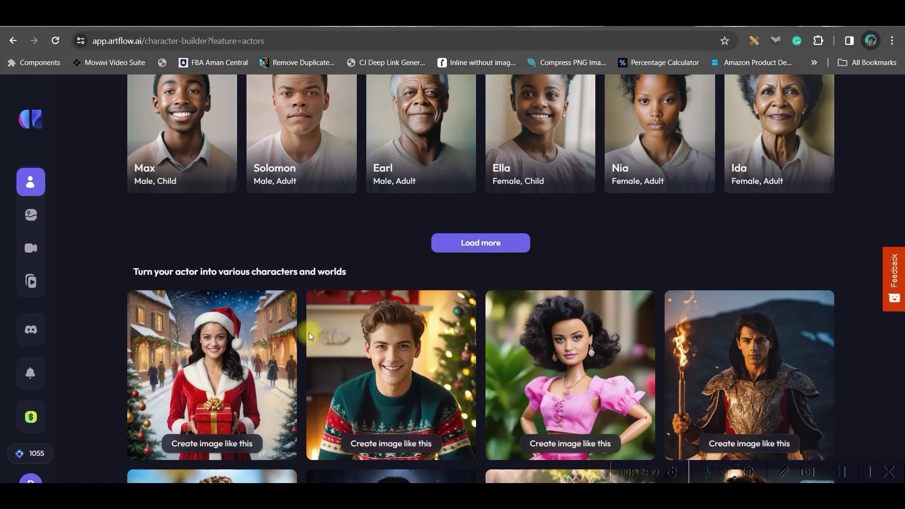
# - Review the Artflow pricing plans with monthly billing, comparing the credits and features of the Basic, Starter and PRO plans
pyautogui.moveTo(58, 433)
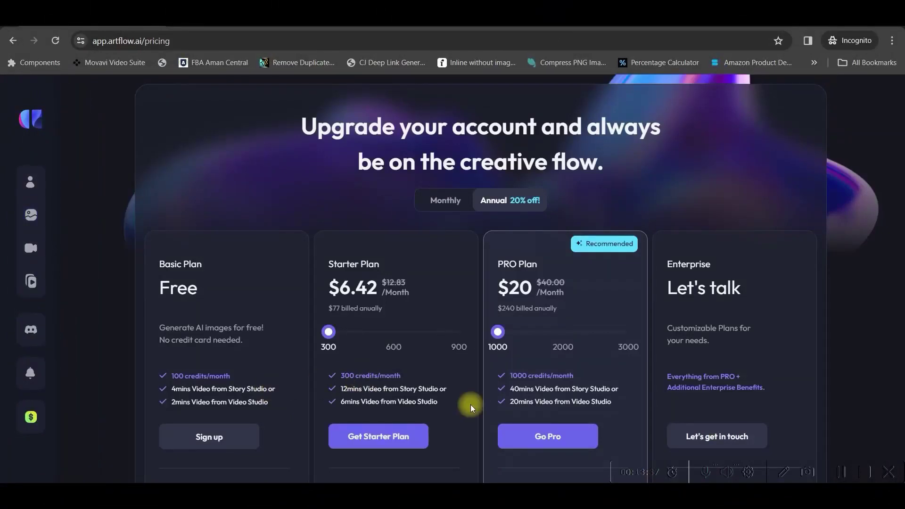
pyautogui.scroll(-1, 433, 245)
pyautogui.click(444, 143)
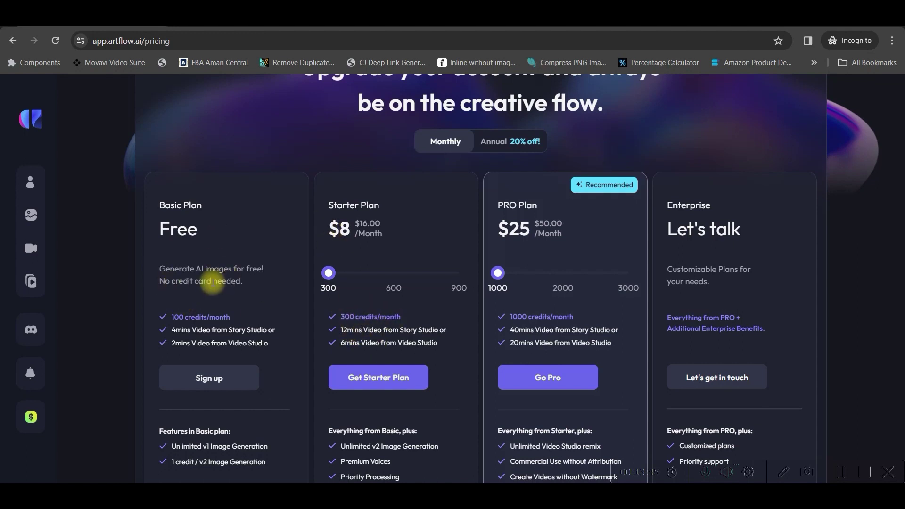
pyautogui.scroll(-3, 207, 283)
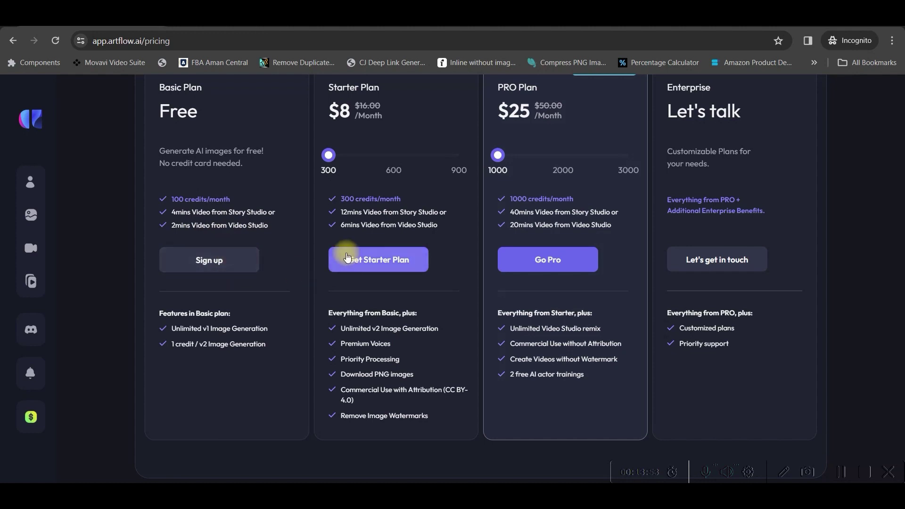
pyautogui.scroll(2, 367, 264)
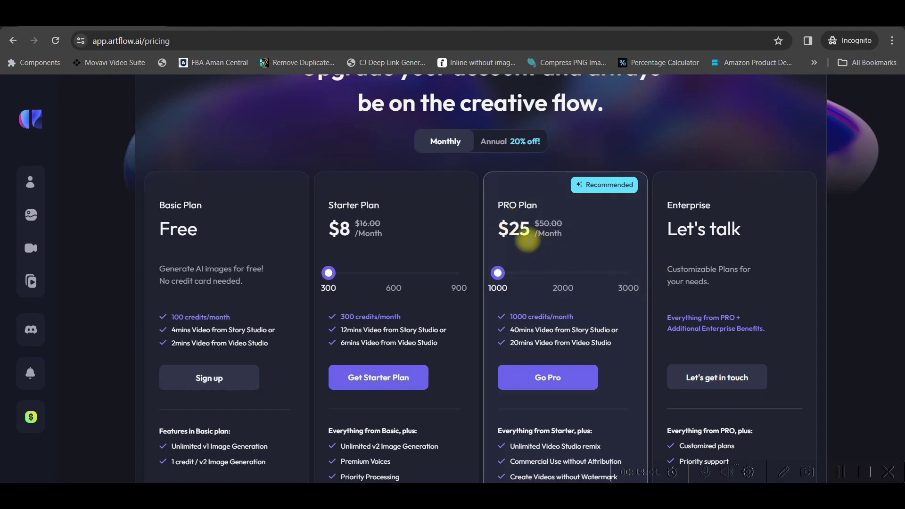
pyautogui.moveTo(493, 223); pyautogui.dragTo(574, 235)
pyautogui.scroll(-1, 572, 304)
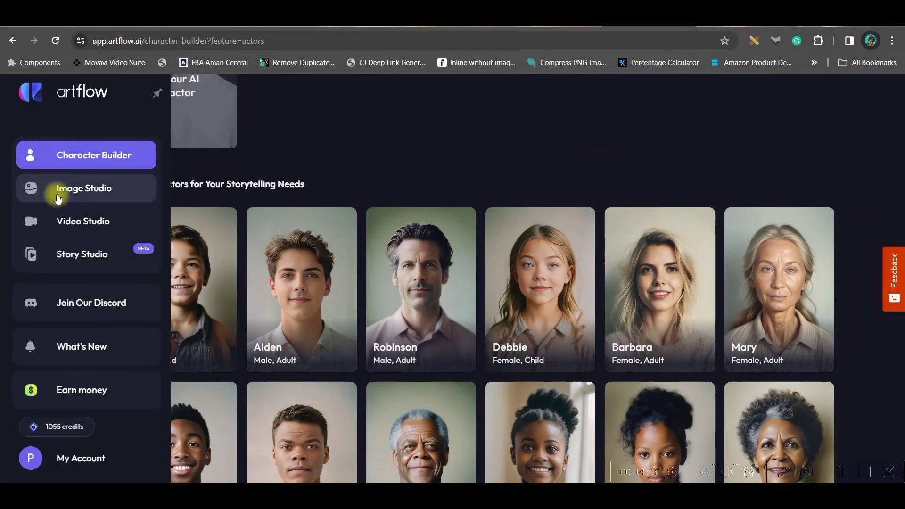
# - Open Image Studio and start creating a new image
pyautogui.click(84, 192)
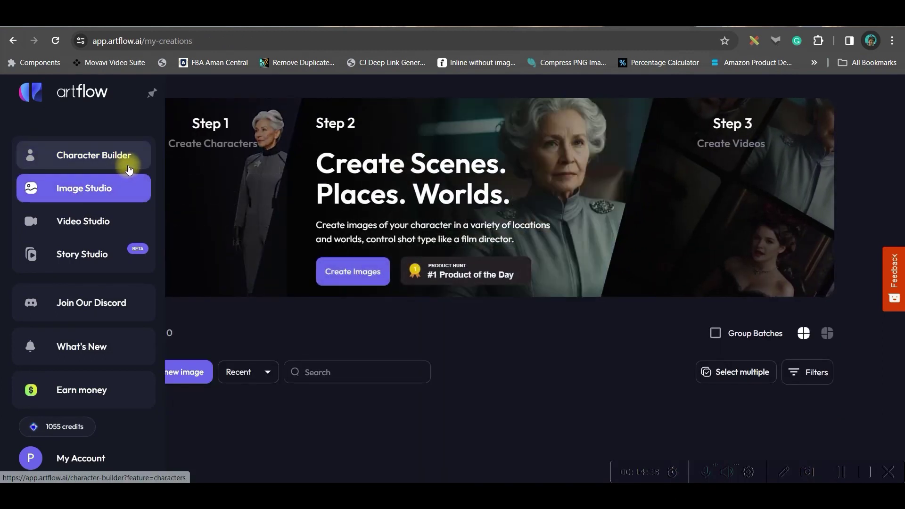
pyautogui.scroll(-4, 314, 252)
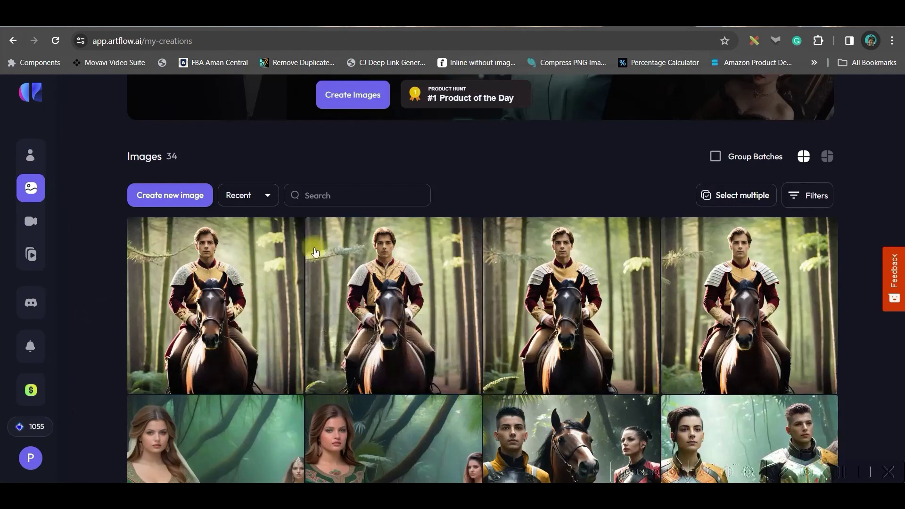
pyautogui.click(349, 97)
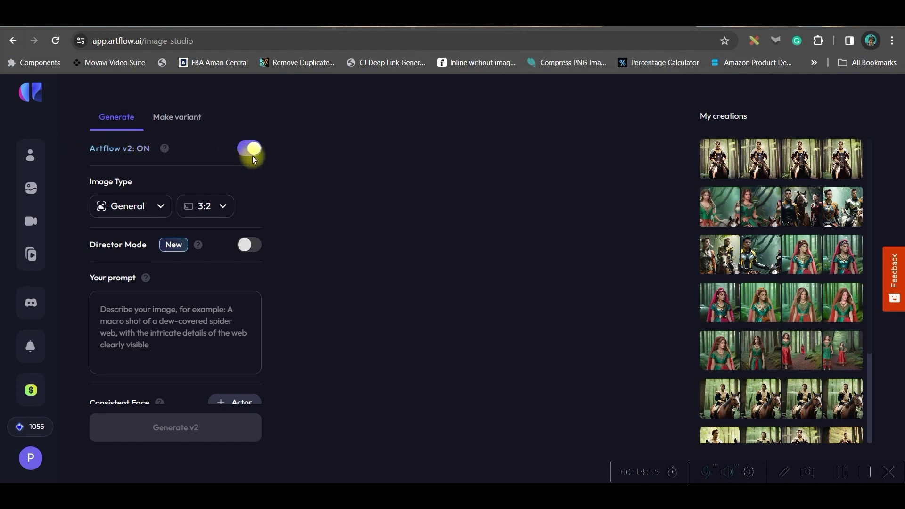
# - Try the Portrait image type, compare the descriptions of both types, and set the type back to General
pyautogui.click(157, 207)
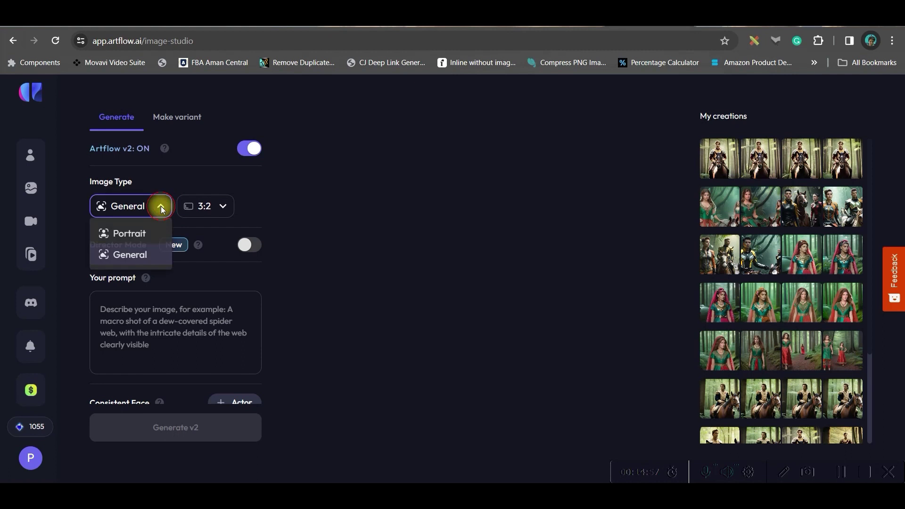
pyautogui.click(136, 235)
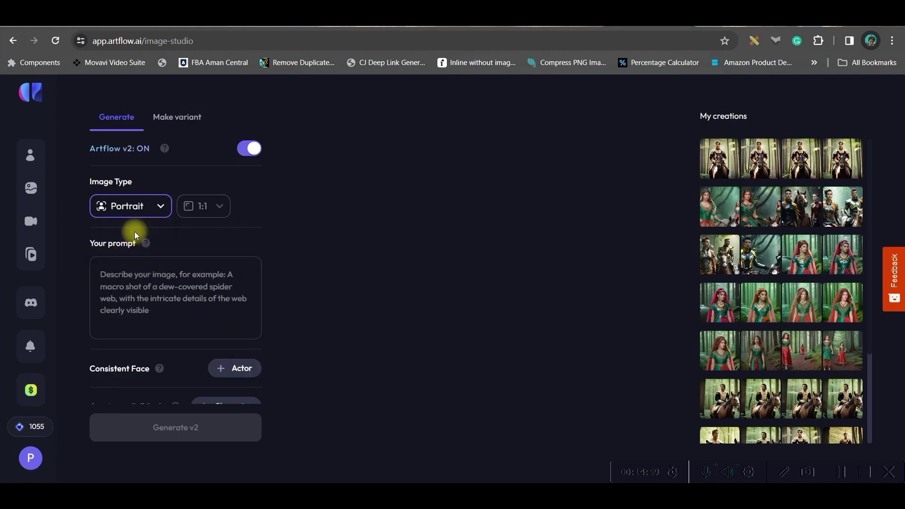
pyautogui.click(162, 204)
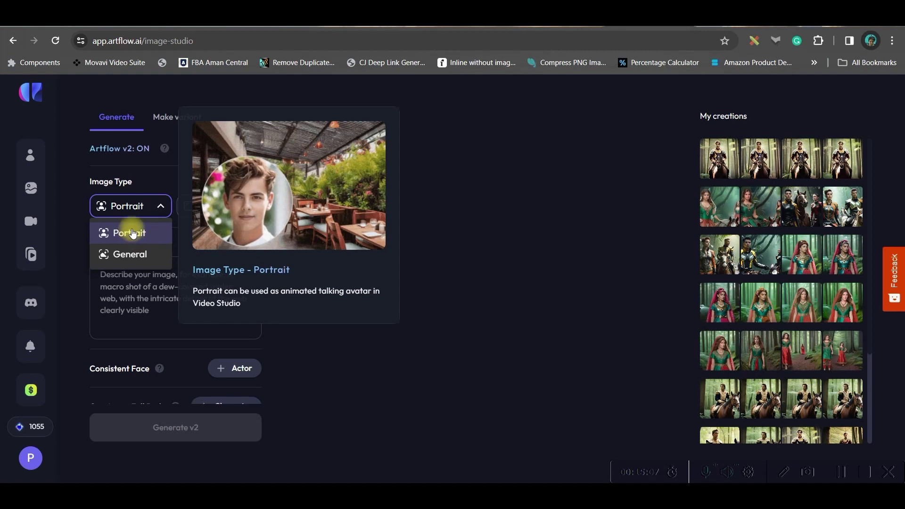
pyautogui.moveTo(134, 216)
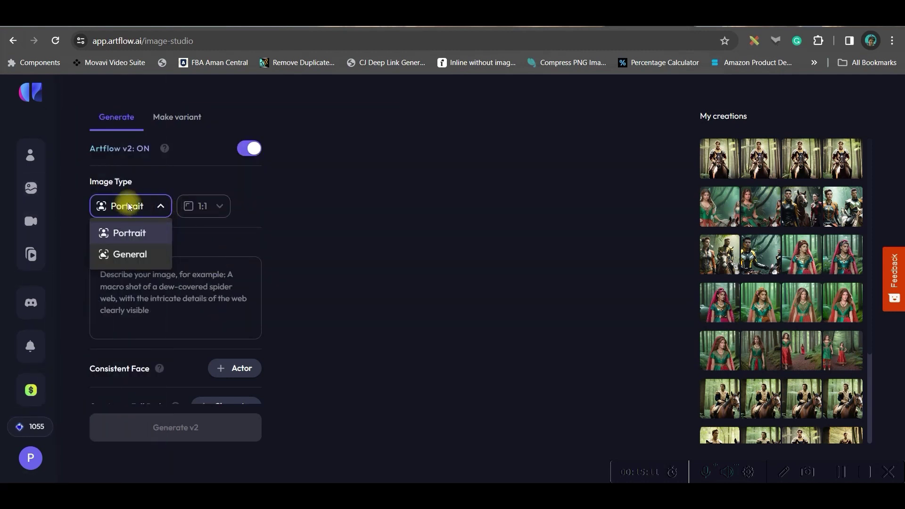
pyautogui.moveTo(134, 235)
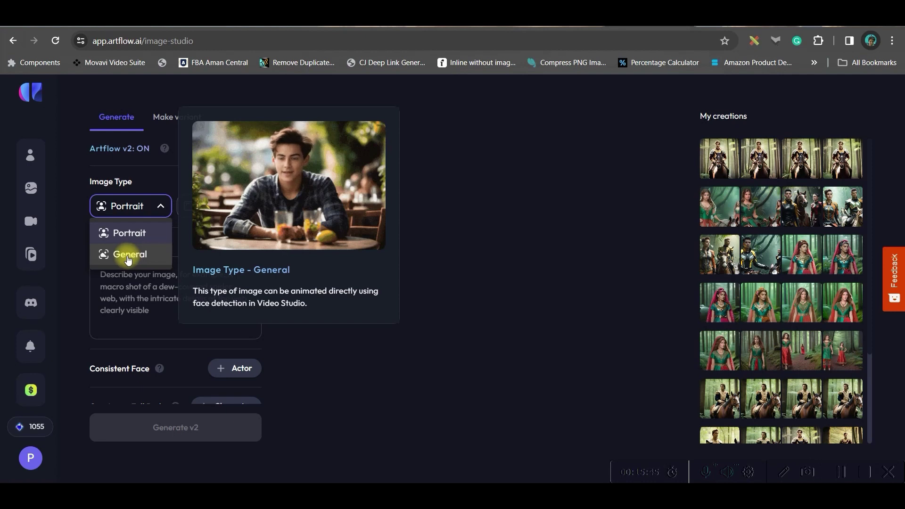
pyautogui.click(130, 257)
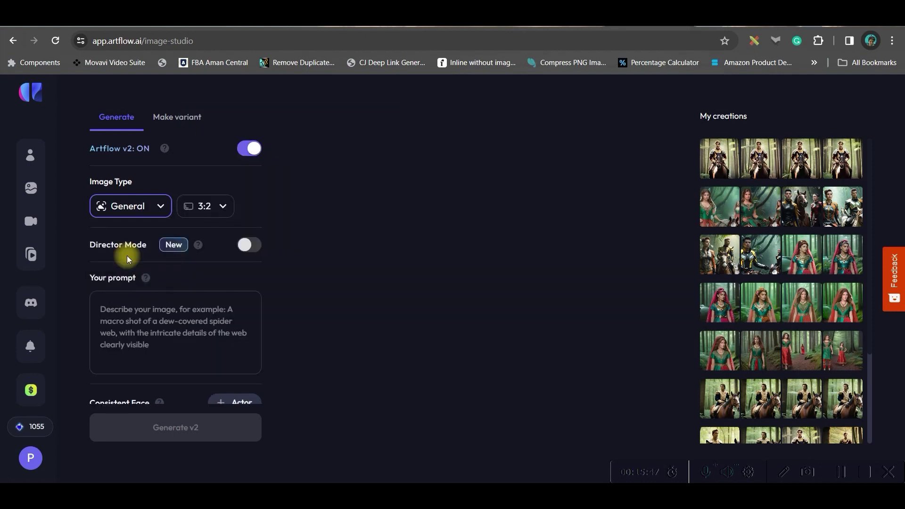
# - Try the 1:1 and 2:3 aspect ratios for the new image and return to 3:2
pyautogui.click(205, 206)
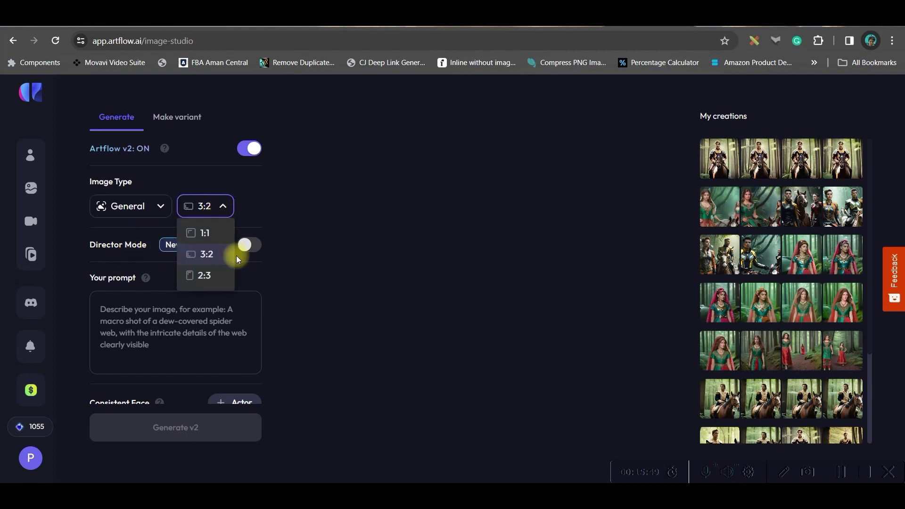
pyautogui.click(207, 231)
pyautogui.click(220, 206)
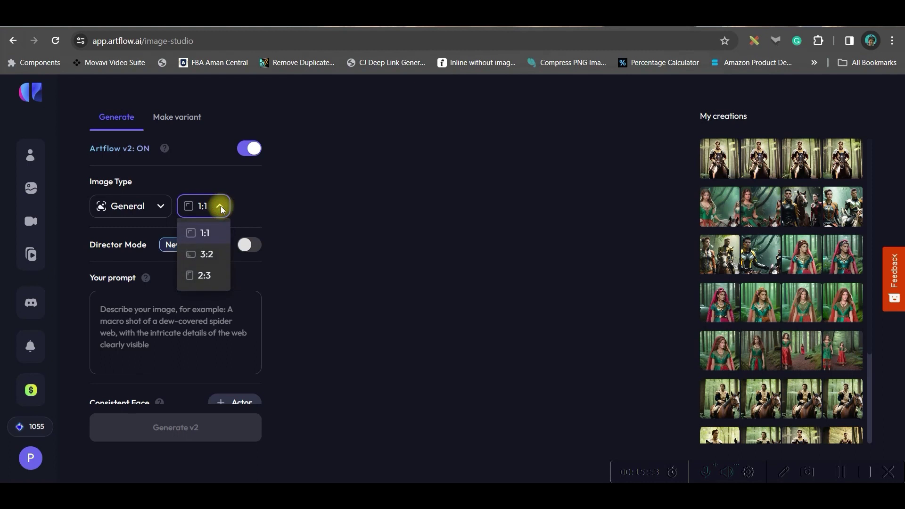
pyautogui.click(206, 253)
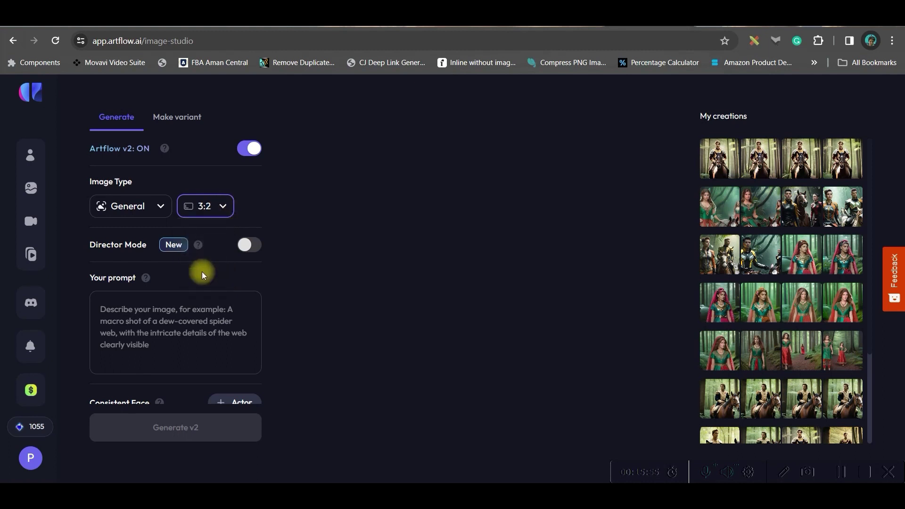
pyautogui.click(215, 212)
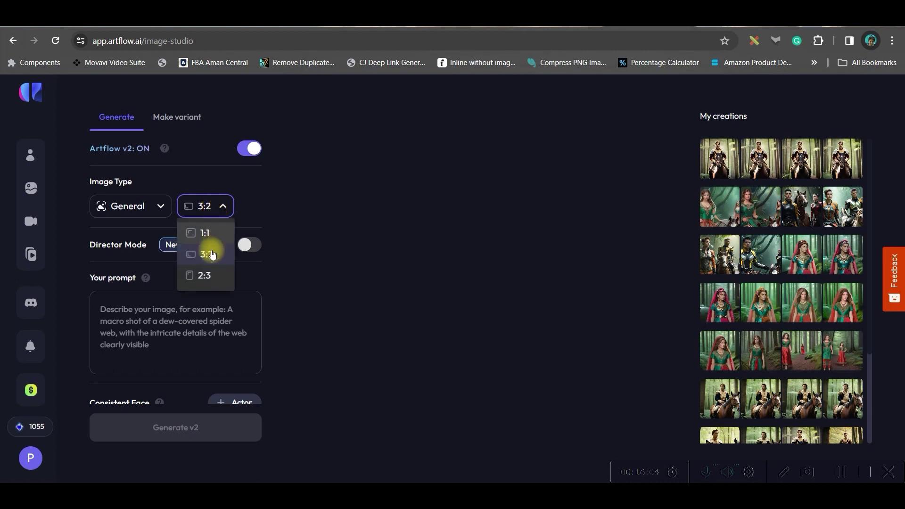
pyautogui.click(206, 277)
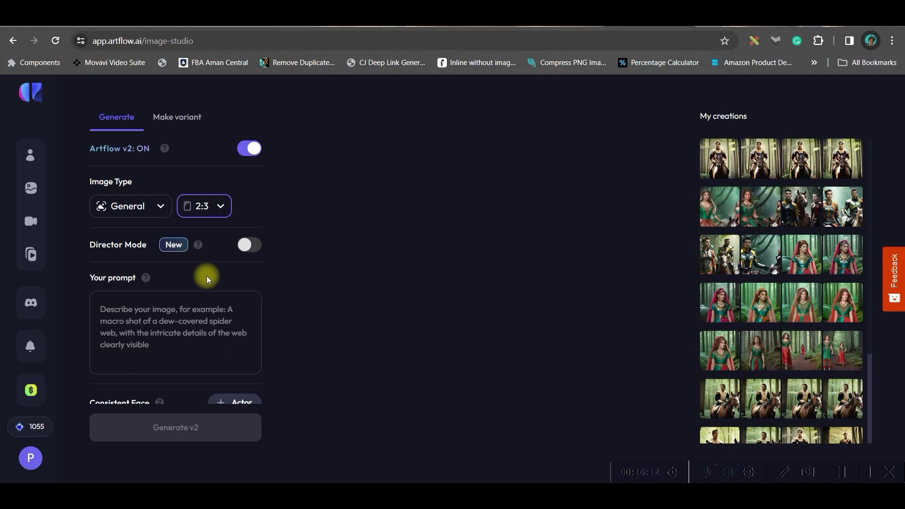
pyautogui.click(204, 206)
pyautogui.click(212, 255)
# - Turn on Director Mode, set the framing to Full shot and reposition the figure in the left third of the frame
pyautogui.click(248, 245)
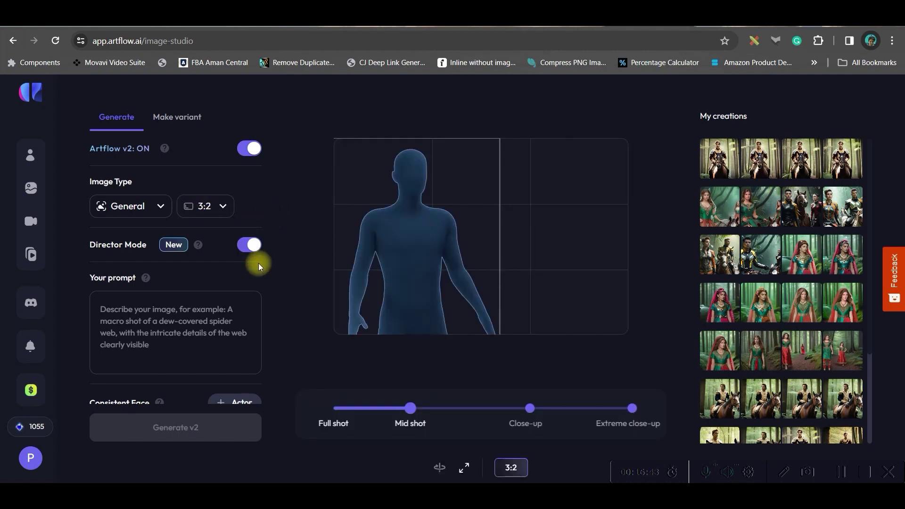
pyautogui.moveTo(410, 408); pyautogui.dragTo(331, 410)
pyautogui.moveTo(392, 236); pyautogui.dragTo(411, 200)
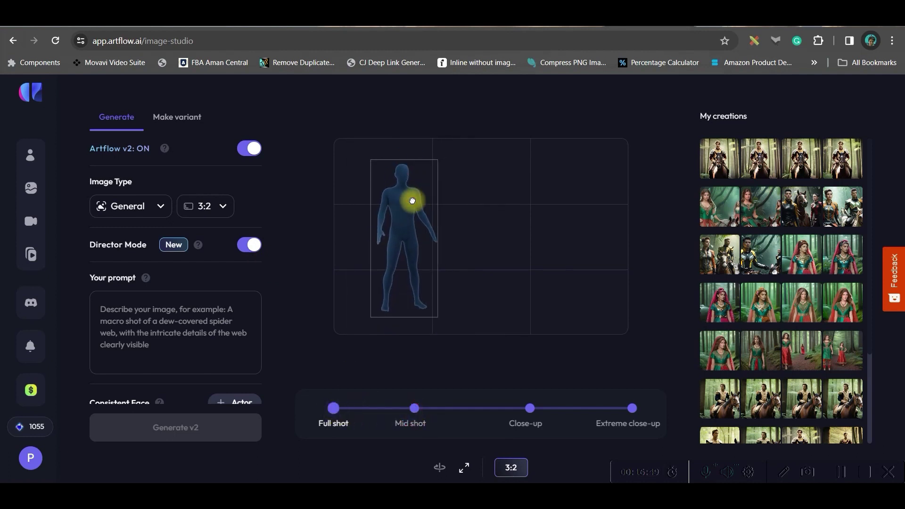
# - Try the Mid shot, Close-up and Extreme close-up framings for the figure and return to Full shot
pyautogui.click(414, 408)
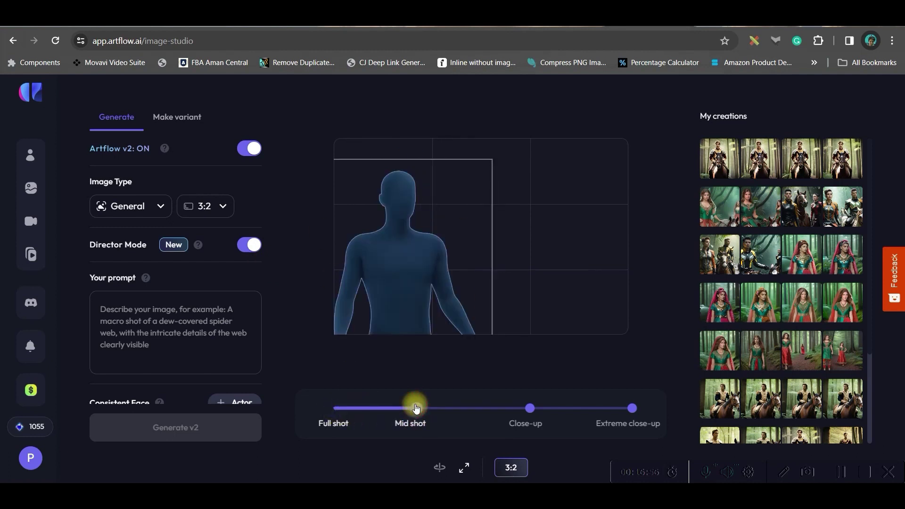
pyautogui.click(531, 409)
pyautogui.moveTo(450, 268); pyautogui.dragTo(464, 249)
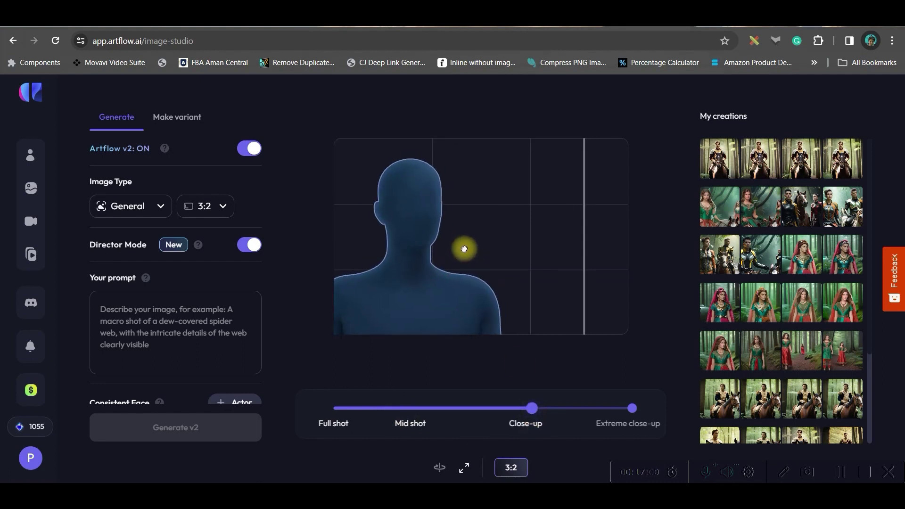
pyautogui.click(631, 407)
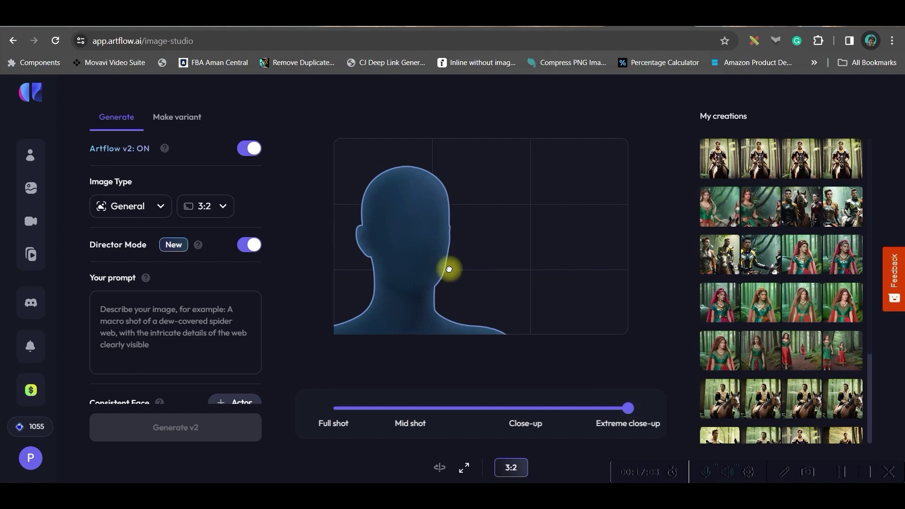
pyautogui.click(334, 408)
# - Try the five facing directions for the figure, choose the last one and place the figure in the right third of the frame
pyautogui.scroll(-1, 432, 450)
pyautogui.click(438, 434)
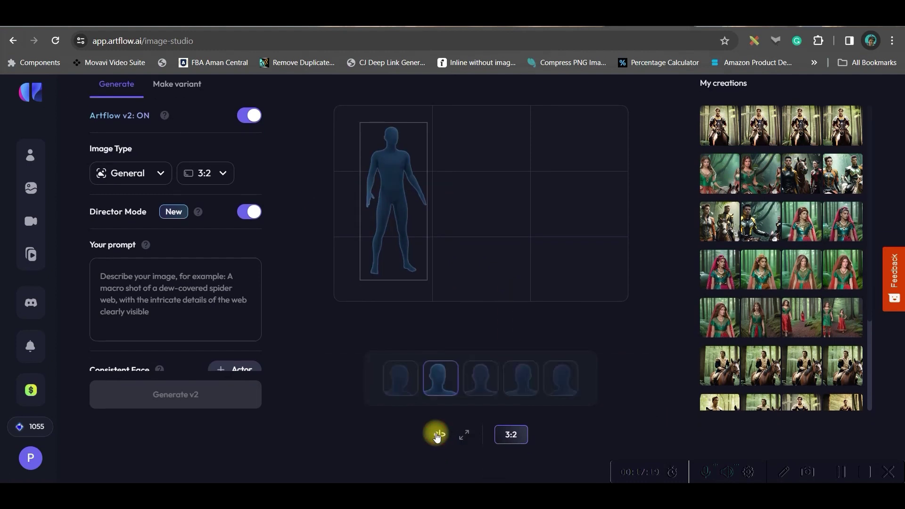
pyautogui.click(393, 385)
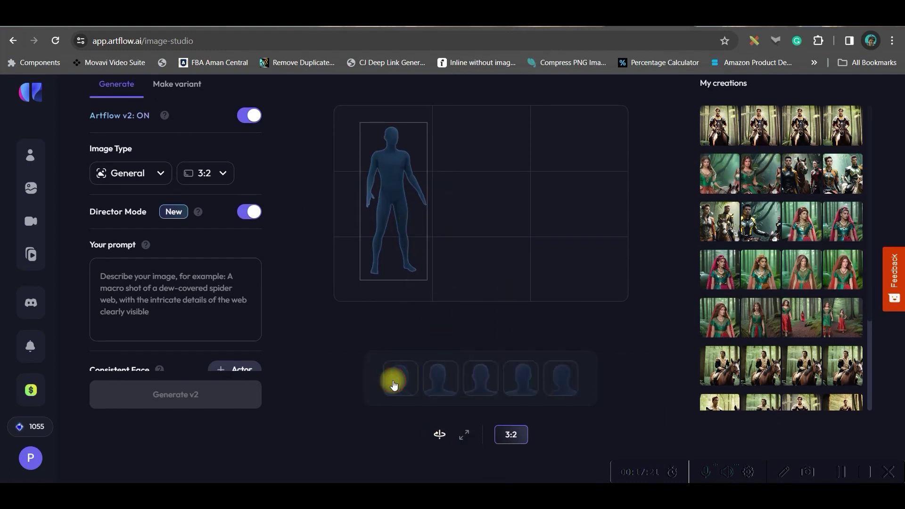
pyautogui.click(439, 381)
pyautogui.click(479, 380)
pyautogui.click(521, 382)
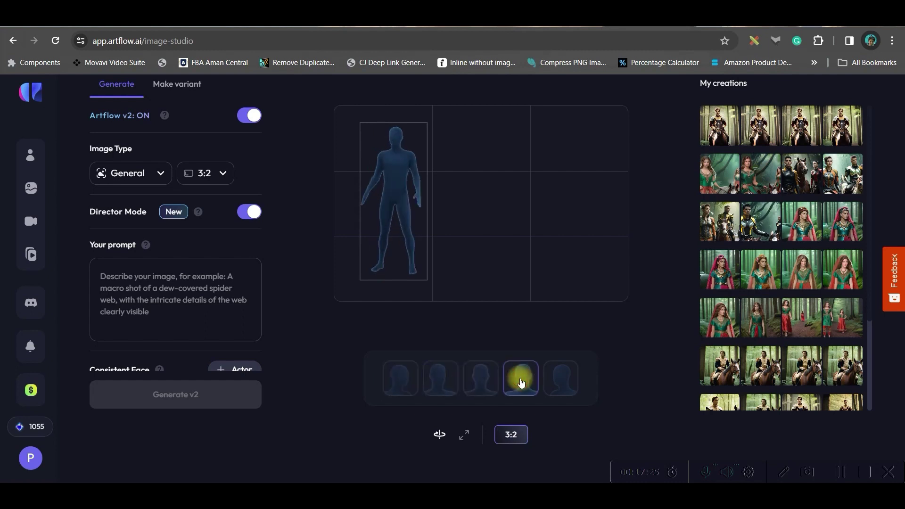
pyautogui.click(556, 382)
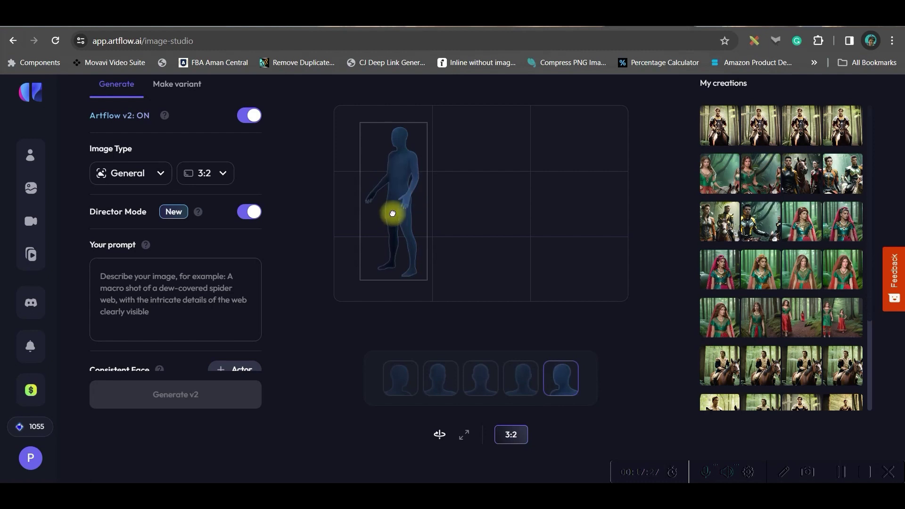
pyautogui.moveTo(396, 208); pyautogui.dragTo(579, 216)
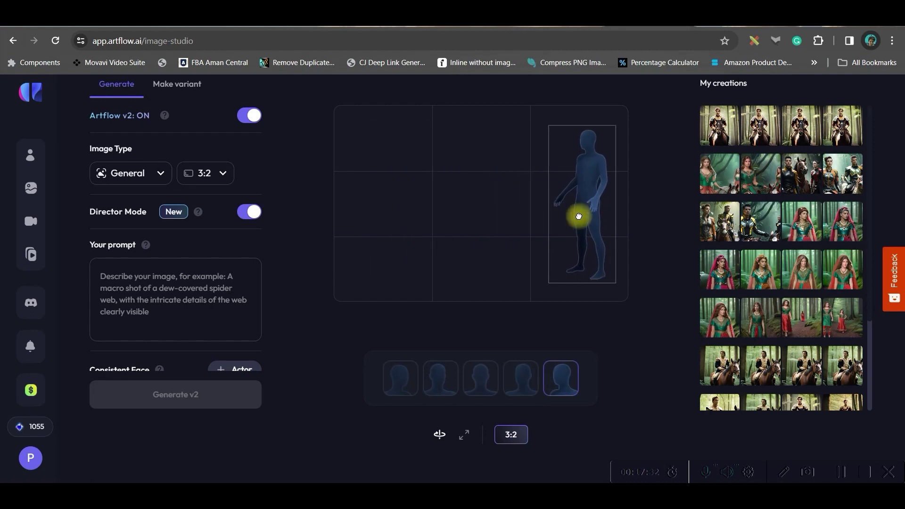
# - Copy the Scene 1 line about the Princess walking and hearing rustling from the ChatGPT story and paste it as the Artflow image prompt
pyautogui.click(104, 282)
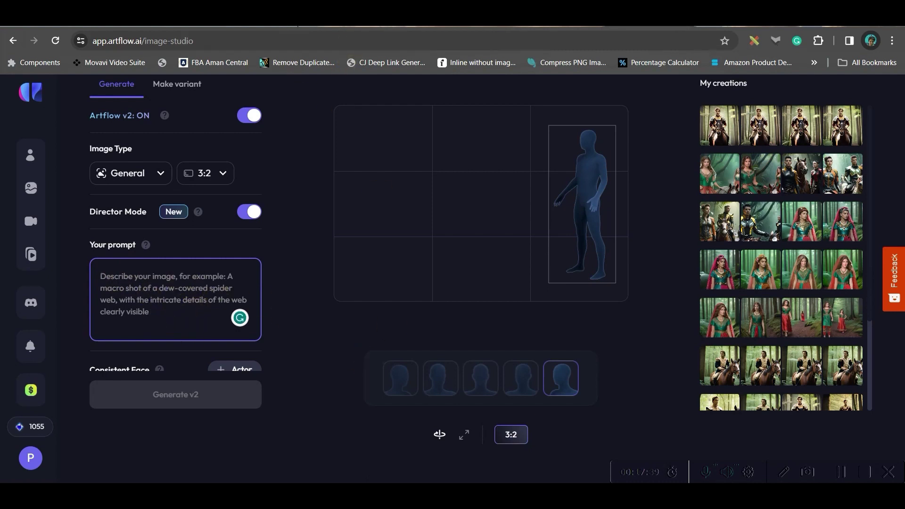
pyautogui.click(558, 26)
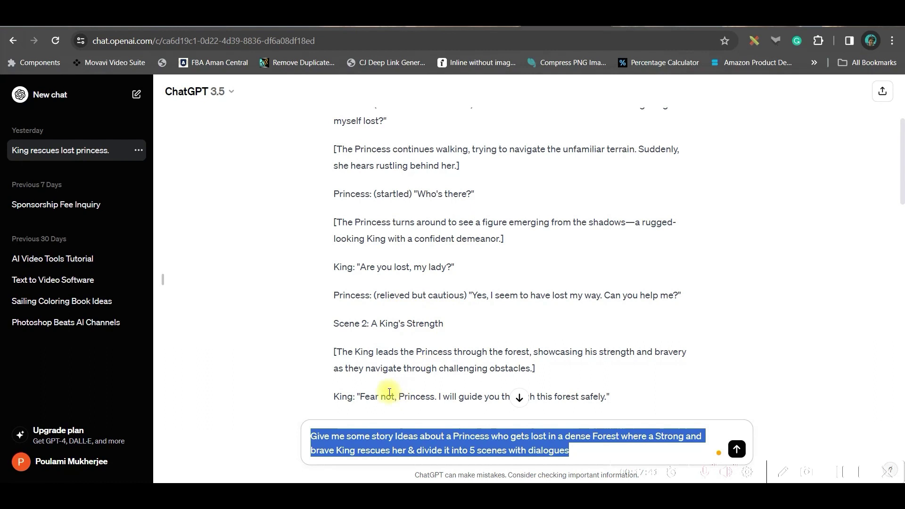
pyautogui.scroll(-1, 367, 321)
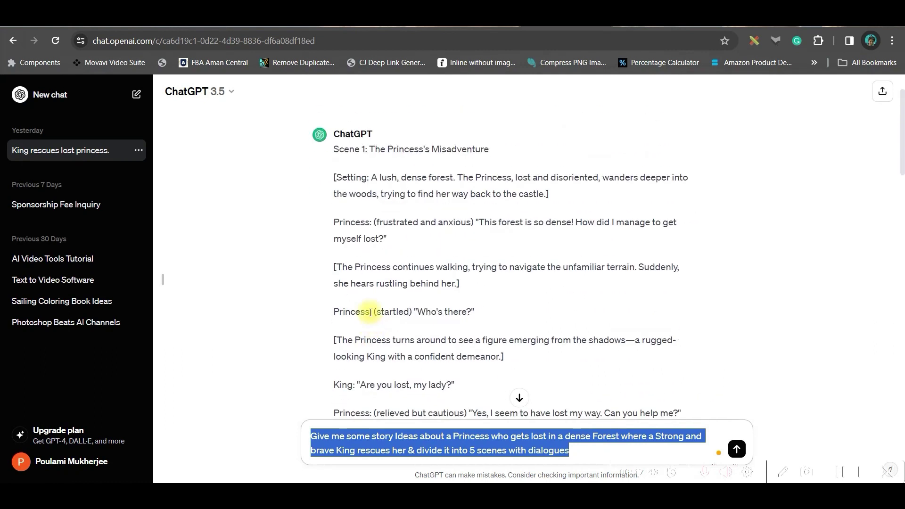
pyautogui.moveTo(337, 265); pyautogui.dragTo(454, 283)
pyautogui.hotkey('ctrl', 'c')
pyautogui.hotkey('ctrl', 'Tab')
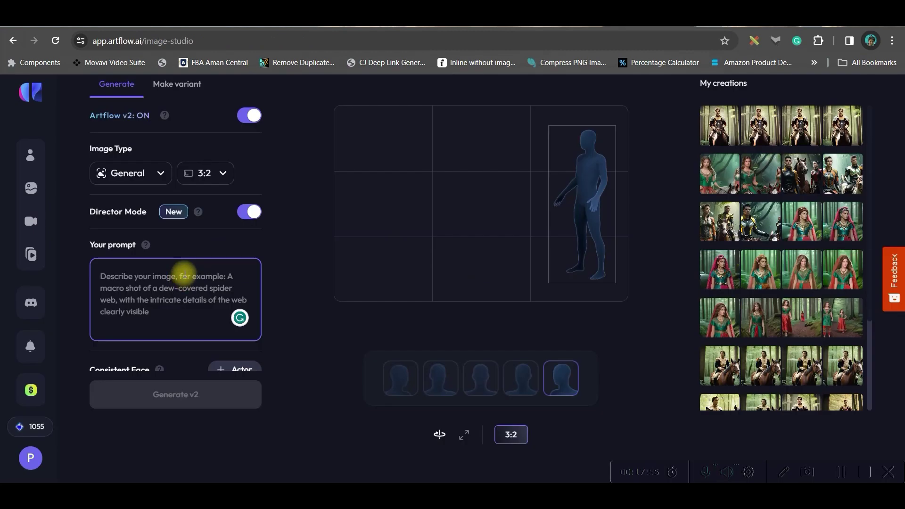
pyautogui.click(187, 270)
pyautogui.hotkey('ctrl', 'v')
# - Insert the consistent full-body character Sareen after "The Princess" in the prompt
pyautogui.click(147, 276)
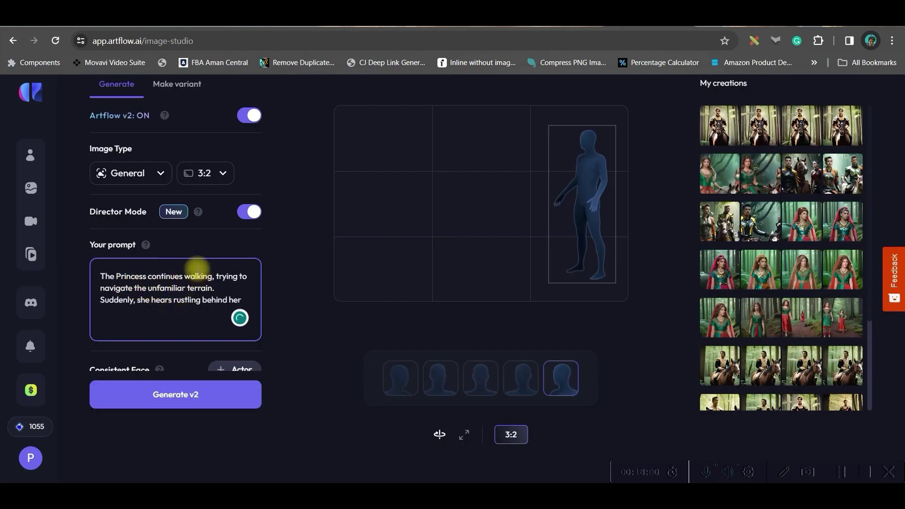
pyautogui.scroll(-3, 251, 339)
pyautogui.click(236, 291)
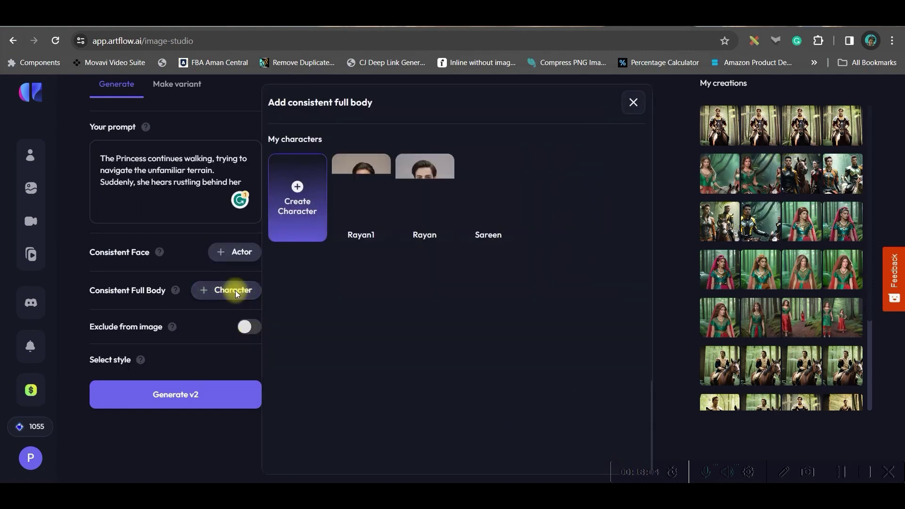
pyautogui.click(489, 211)
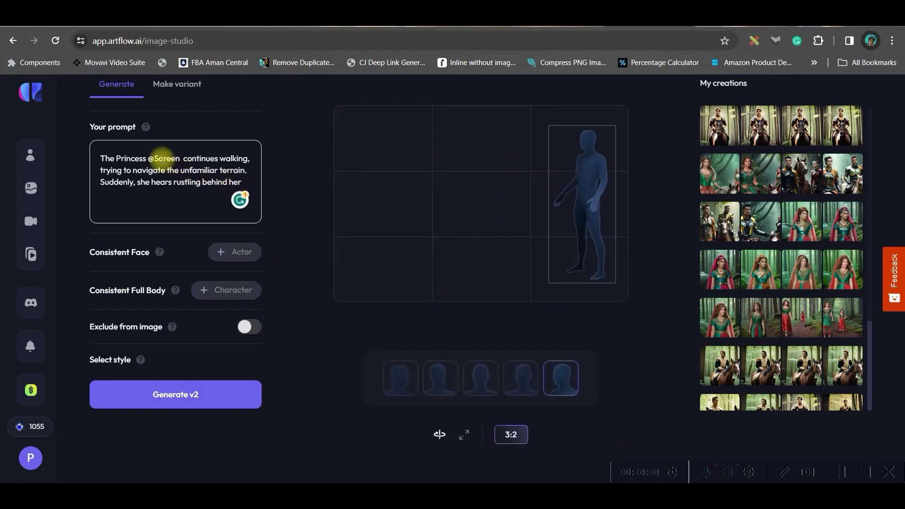
pyautogui.click(160, 159)
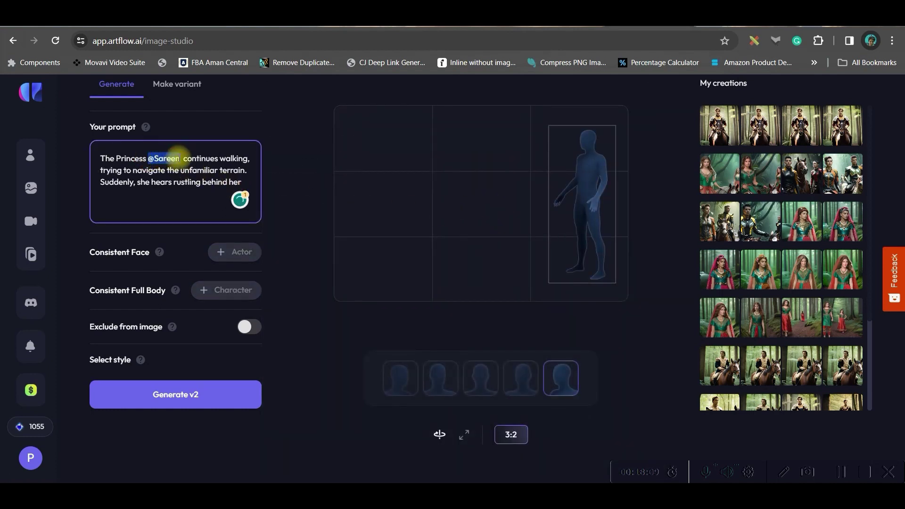
pyautogui.doubleClick(172, 159)
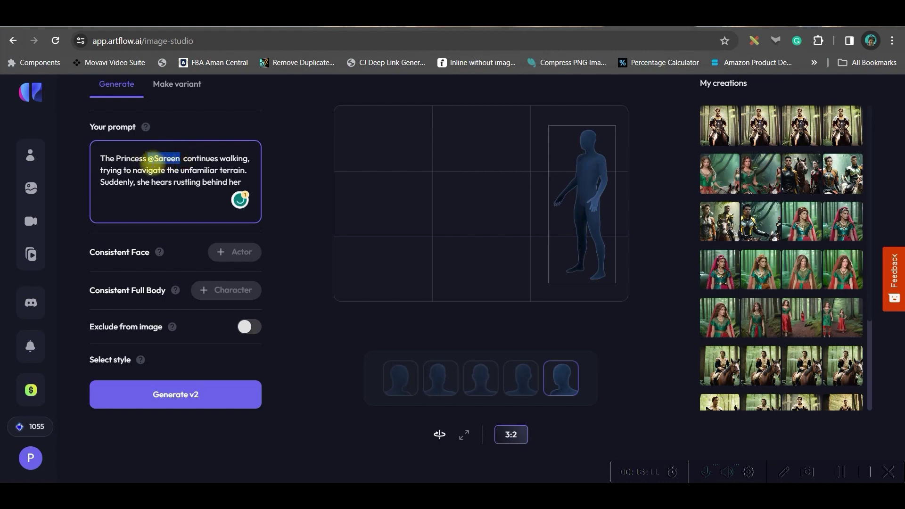
pyautogui.moveTo(148, 159); pyautogui.dragTo(173, 159)
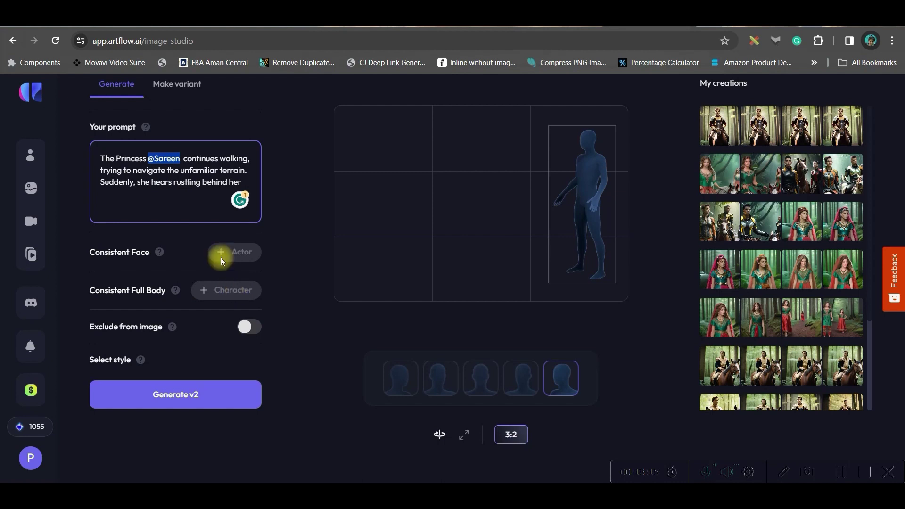
pyautogui.moveTo(159, 159); pyautogui.dragTo(177, 181)
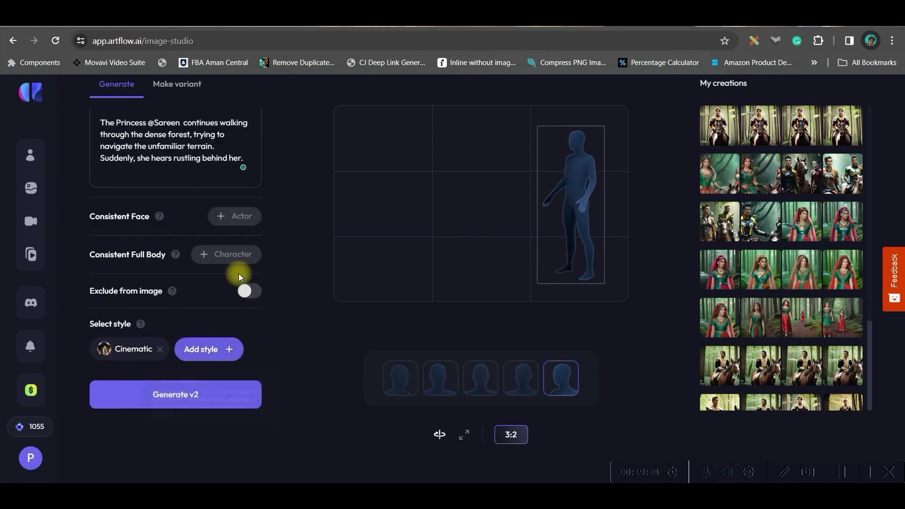
# - Turn on Exclude from image and enter the negative prompt "No extra Person in the scene."
pyautogui.click(245, 291)
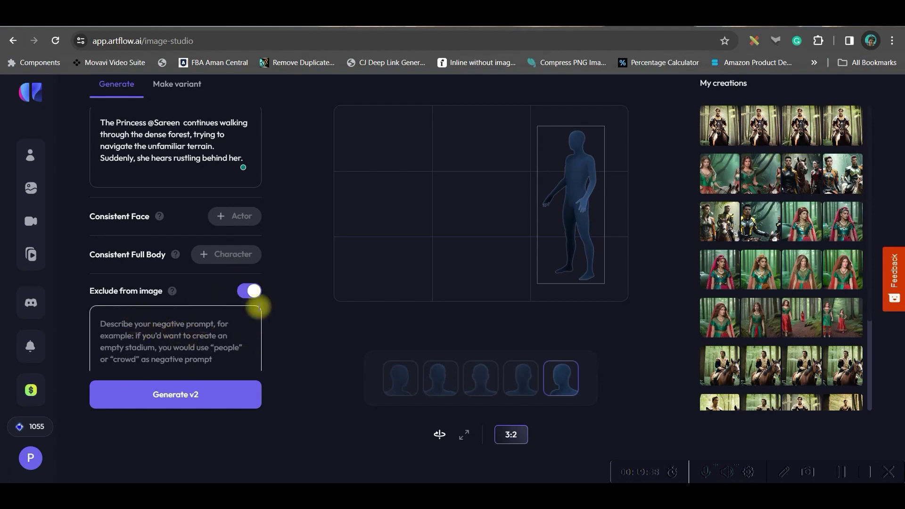
pyautogui.click(157, 327)
pyautogui.write('No extra Person in the scene.')
pyautogui.scroll(-2, 233, 311)
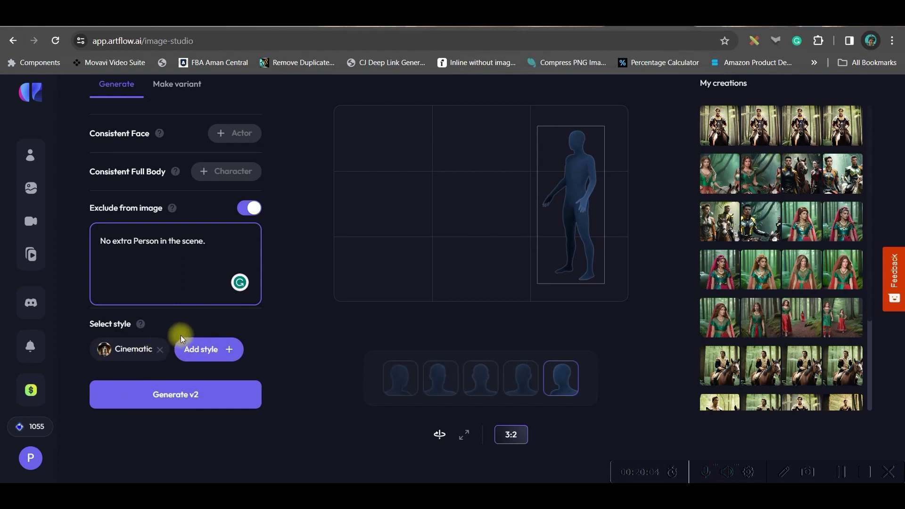
# - Browse the style gallery, add the Neonpunk style alongside Cinematic, and generate the princess images
pyautogui.click(190, 348)
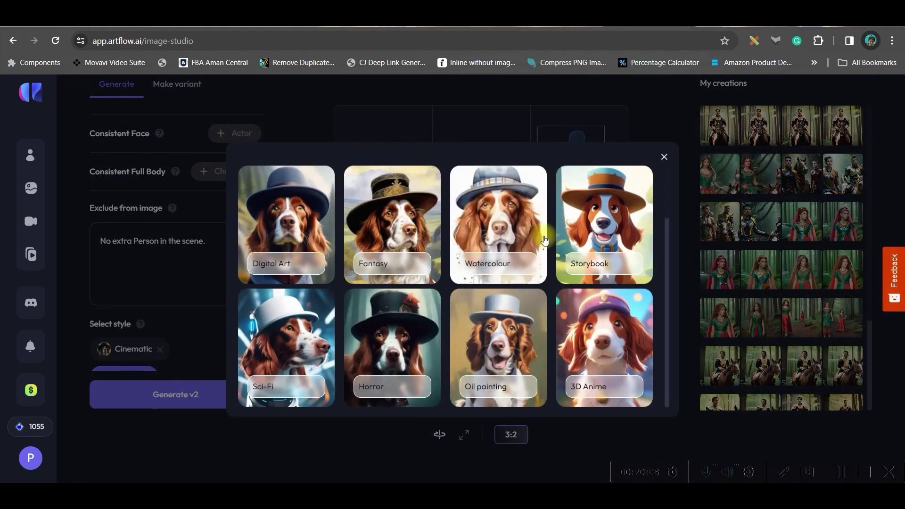
pyautogui.scroll(-5, 545, 240)
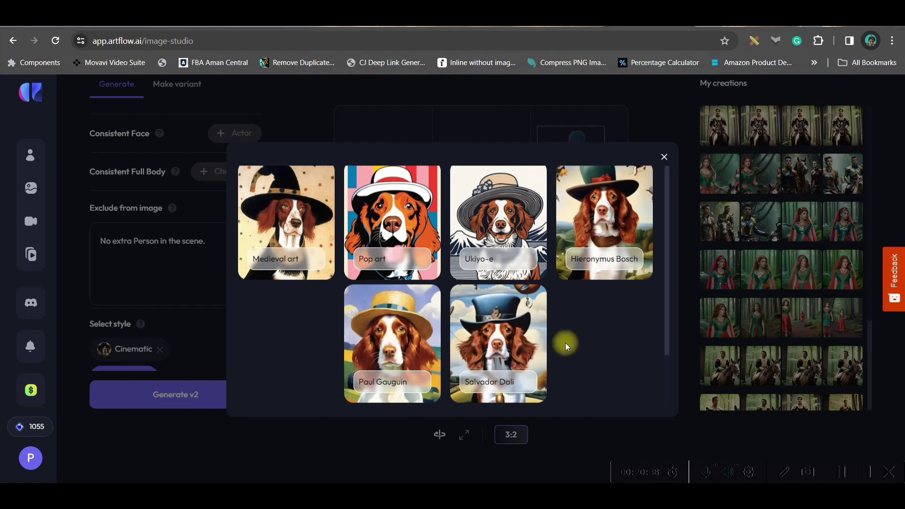
pyautogui.scroll(5, 560, 332)
pyautogui.click(404, 261)
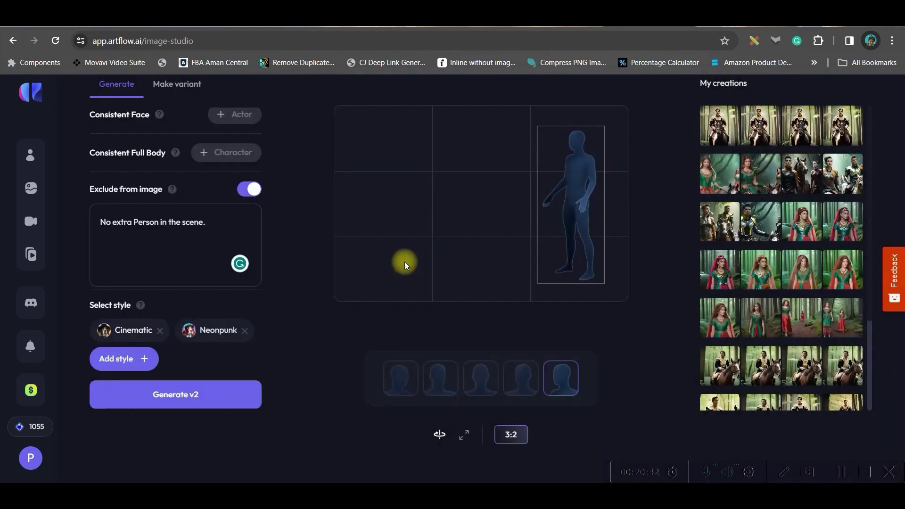
pyautogui.click(126, 359)
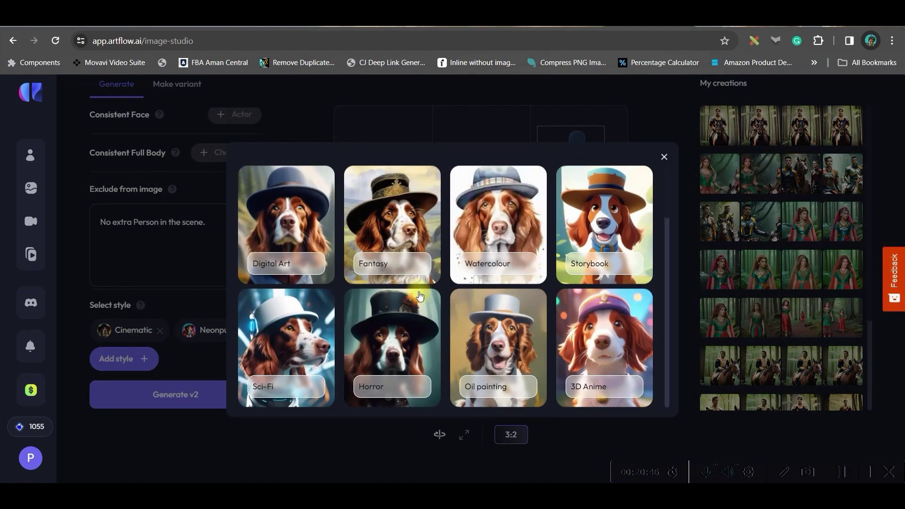
pyautogui.click(664, 157)
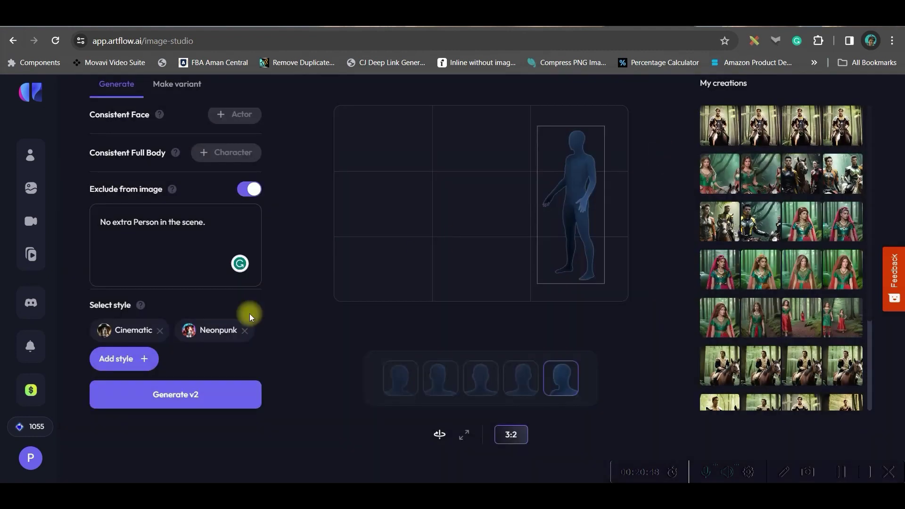
pyautogui.click(229, 397)
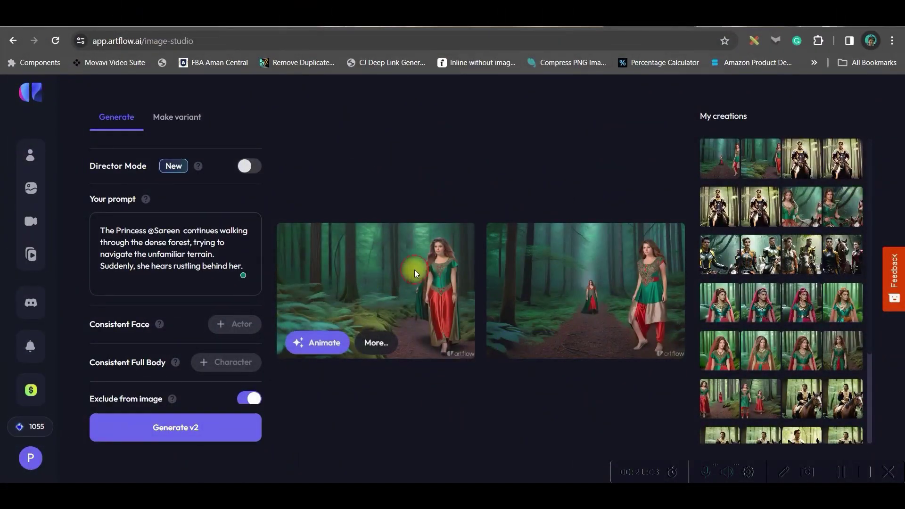
# - Choose the generated image of the princess facing forward among the ferns for Make Variant and download that image
pyautogui.click(540, 312)
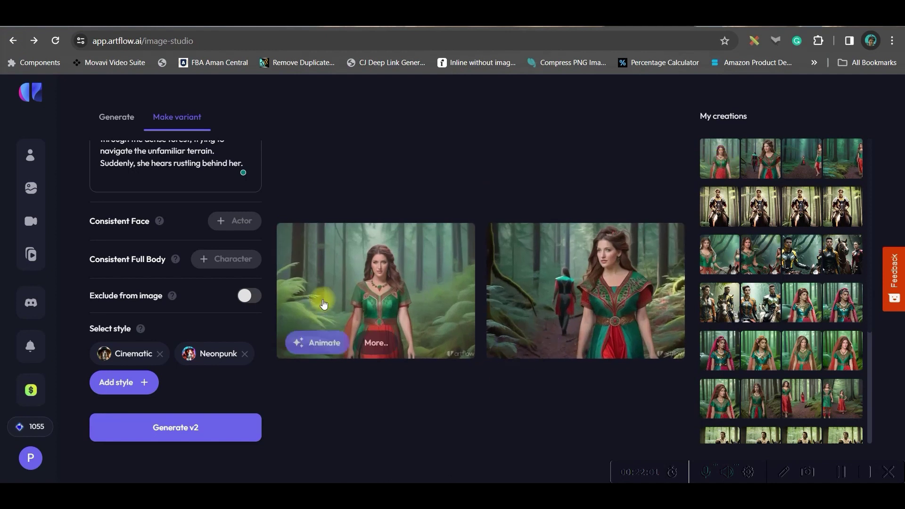
pyautogui.click(396, 286)
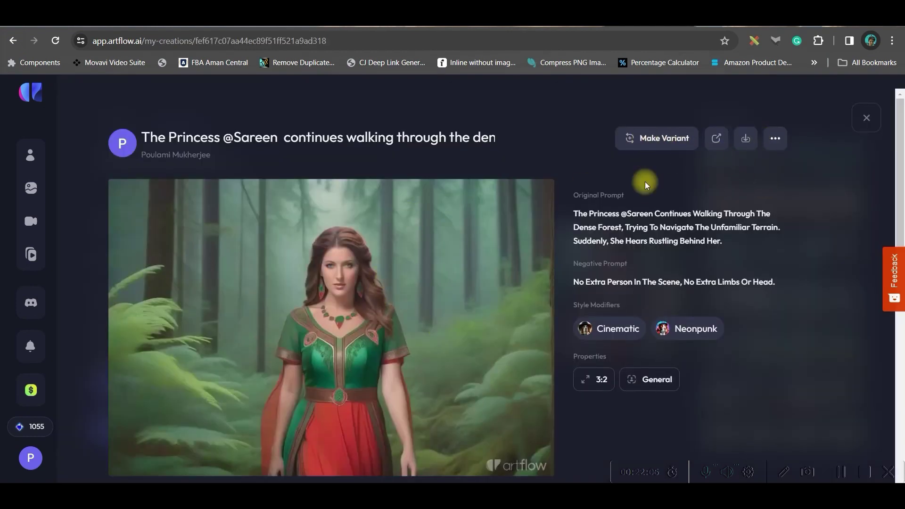
pyautogui.click(661, 139)
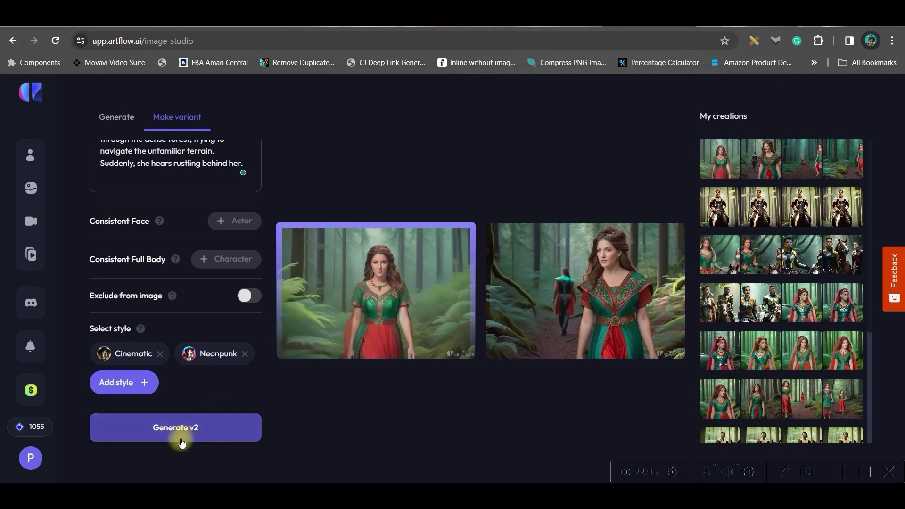
pyautogui.click(390, 294)
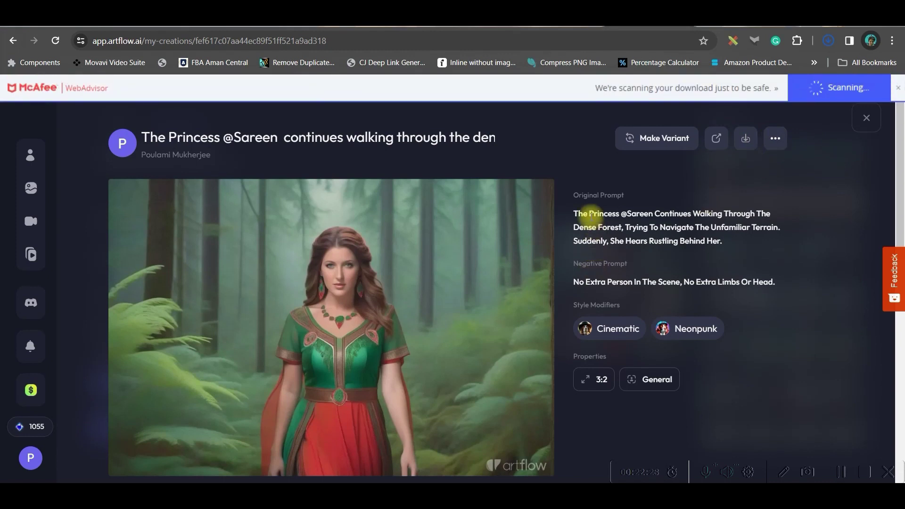
pyautogui.hotkey('alt', 'Left')
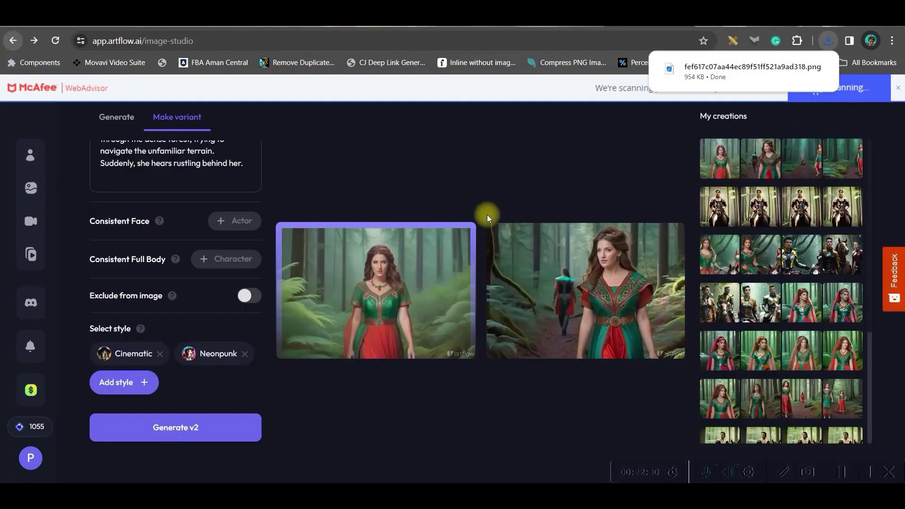
pyautogui.click(759, 206)
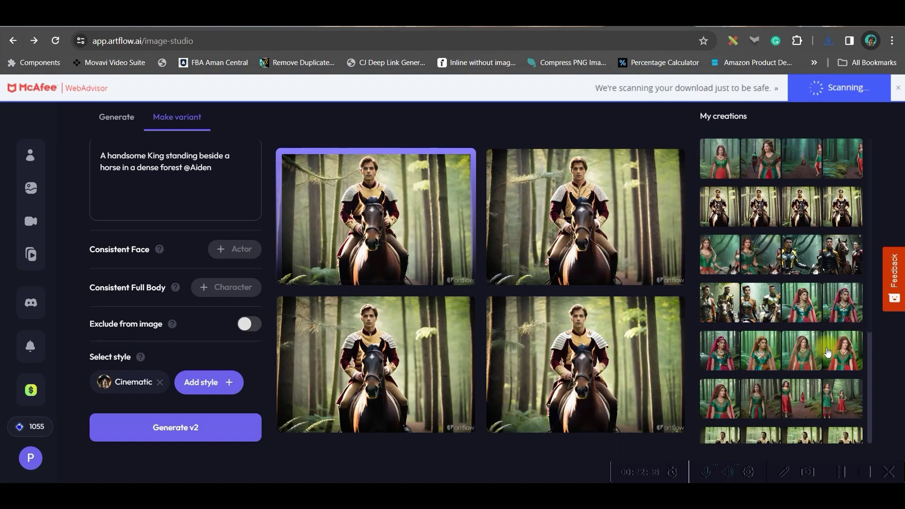
pyautogui.scroll(-4, 824, 354)
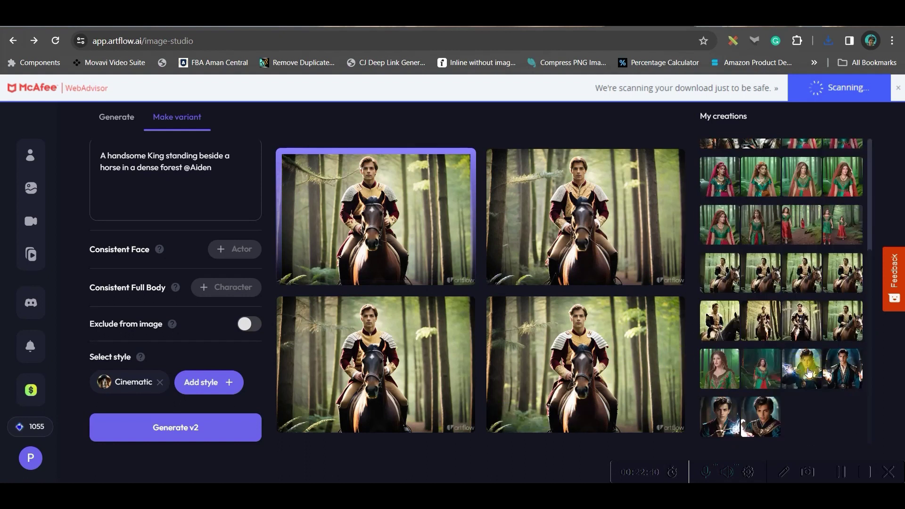
pyautogui.click(768, 413)
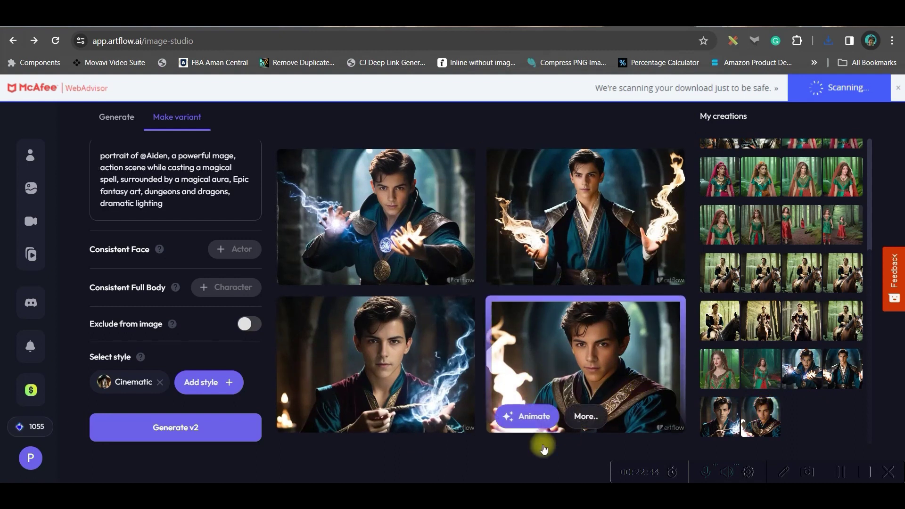
pyautogui.scroll(1, 164, 215)
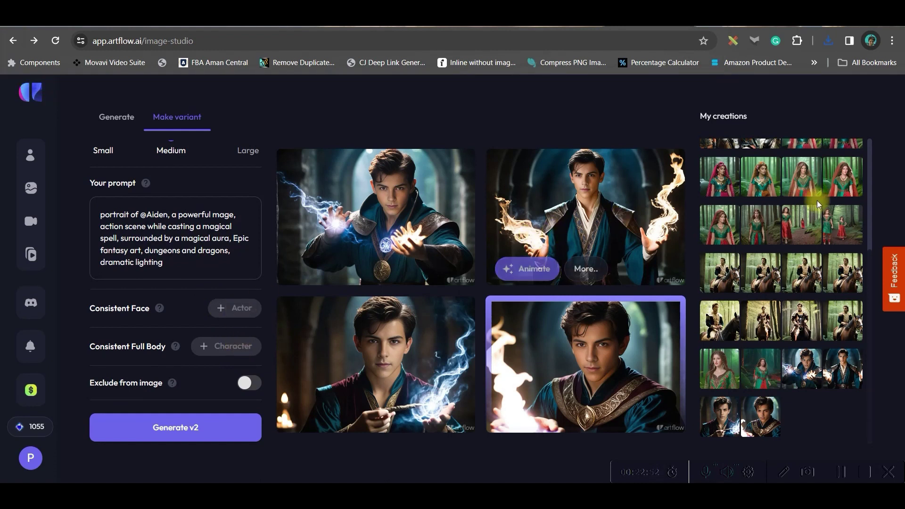
pyautogui.scroll(3, 779, 223)
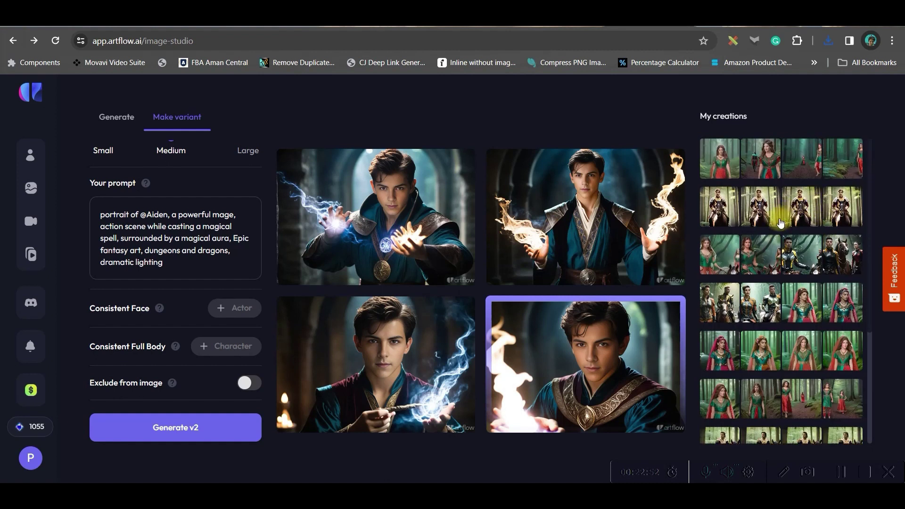
pyautogui.click(431, 201)
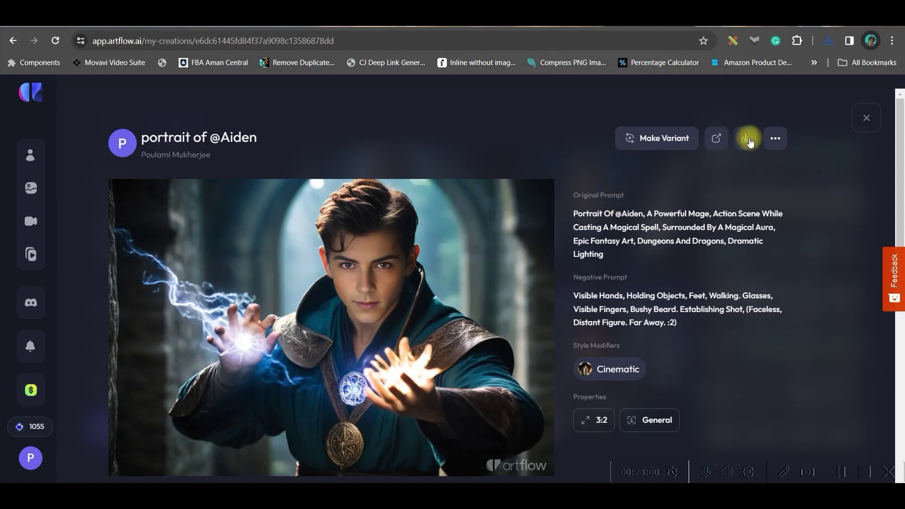
pyautogui.click(14, 42)
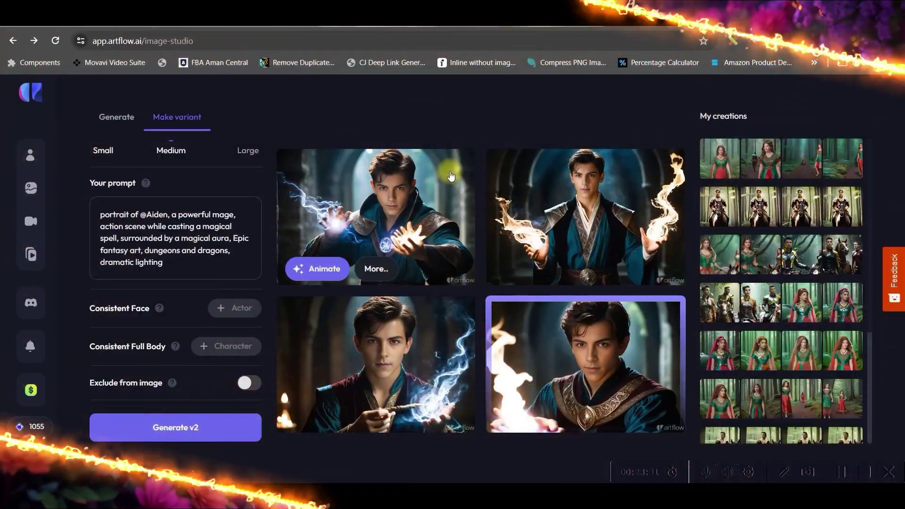
# - Leave the Image Studio and start a new story project
pyautogui.moveTo(28, 377)
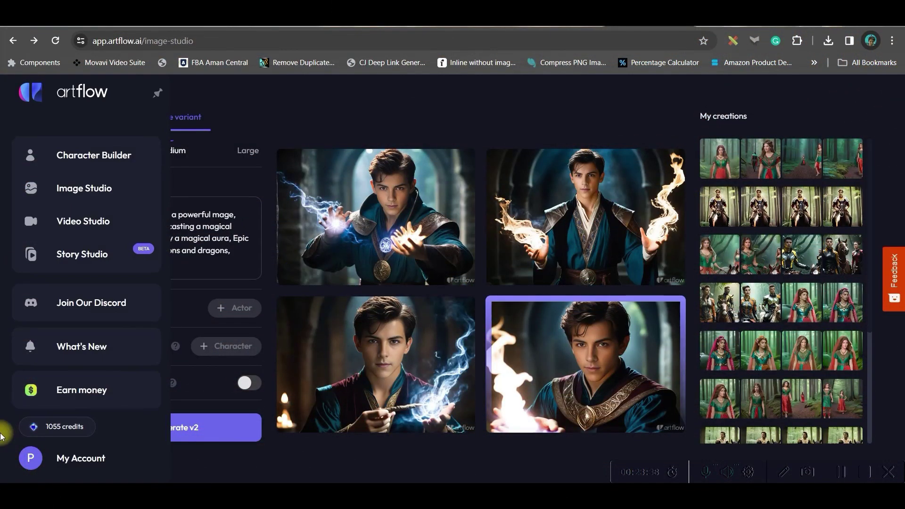
pyautogui.click(89, 230)
pyautogui.scroll(-3, 239, 335)
pyautogui.click(239, 336)
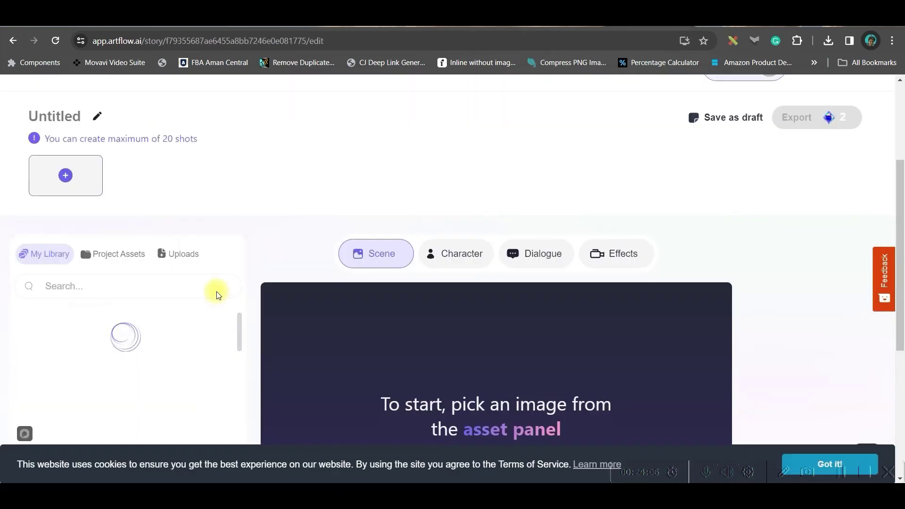
# - Use the forward-facing forest princess image from My Creations as the scene of the first shot
pyautogui.scroll(-2, 185, 253)
pyautogui.click(184, 253)
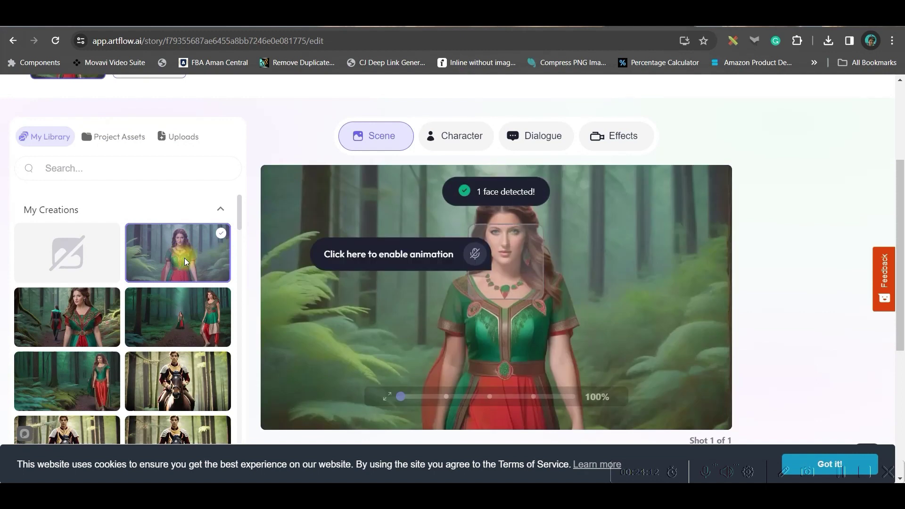
pyautogui.scroll(-1, 152, 245)
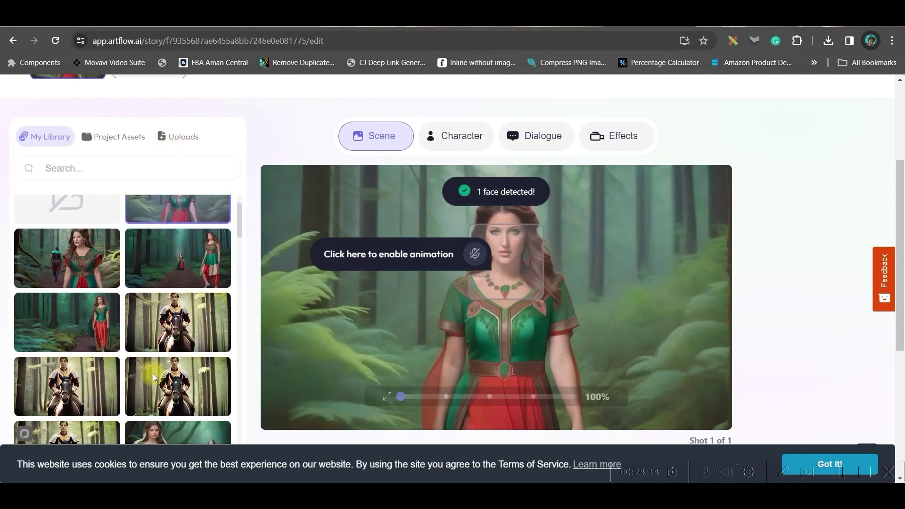
# - Use the forward-facing forest princess image for the first shot and enter the dialogue about Princess Sareen walking through unfamiliar terrain and hearing rustling behind her
pyautogui.scroll(-8, 157, 278)
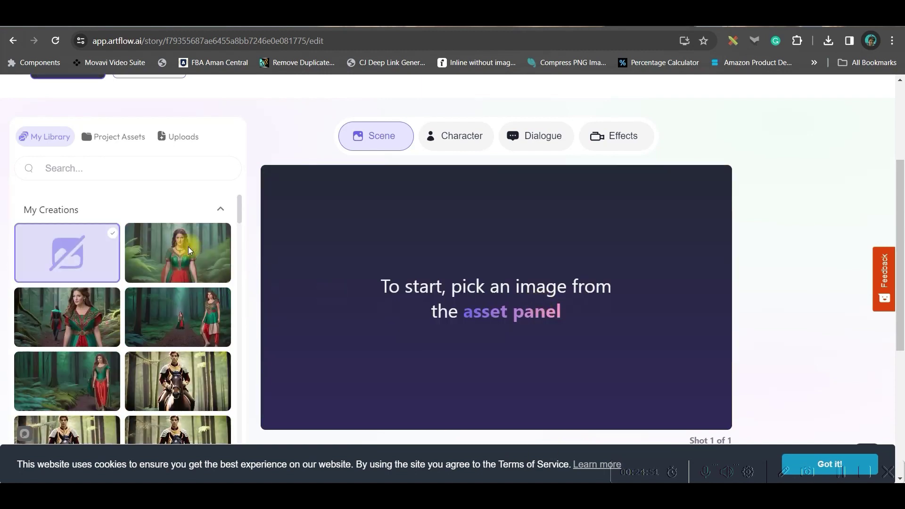
pyautogui.click(188, 247)
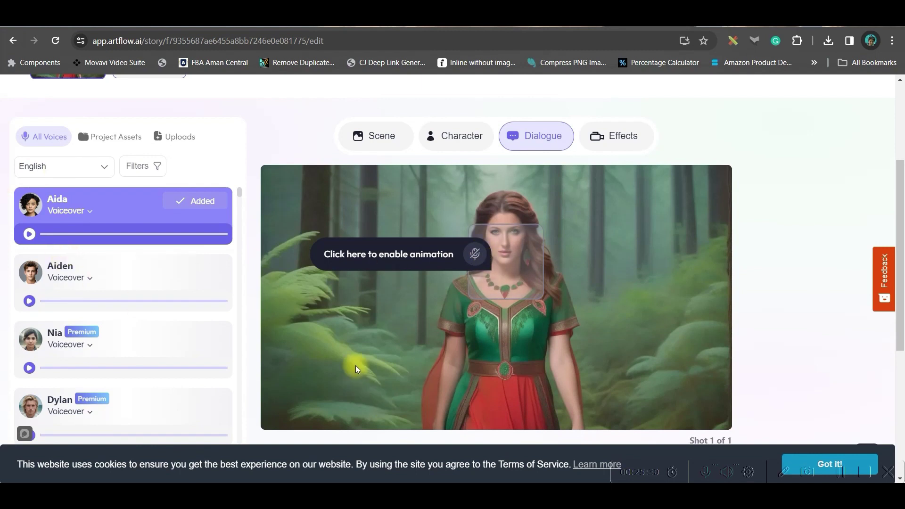
pyautogui.scroll(-4, 355, 366)
pyautogui.scroll(2, 289, 296)
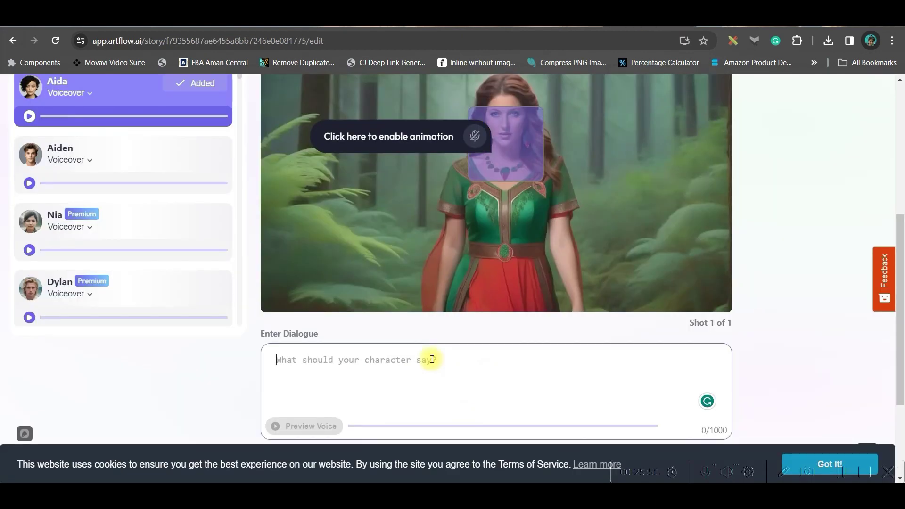
pyautogui.write('The Princess continues walking, trying to navigate the unfamiliar terrain. Suddenly, she hears rustling behind her')
pyautogui.write('Carol')
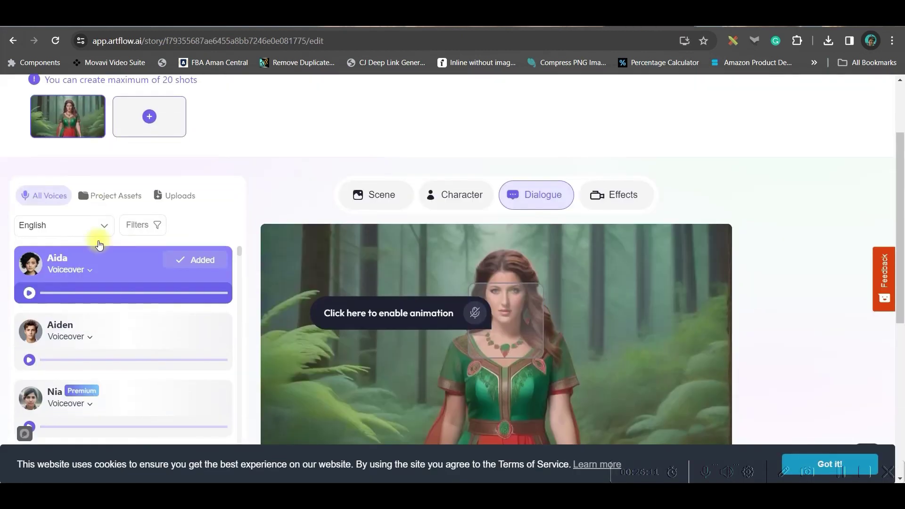
# - Filter the English voices by Premium tier, Male gender and Senior age, and show the results
pyautogui.scroll(-3, 166, 240)
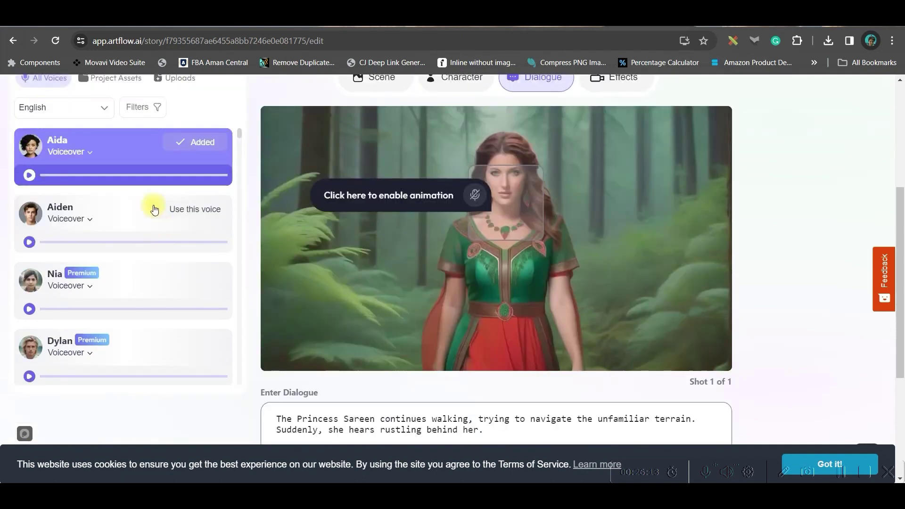
pyautogui.click(147, 113)
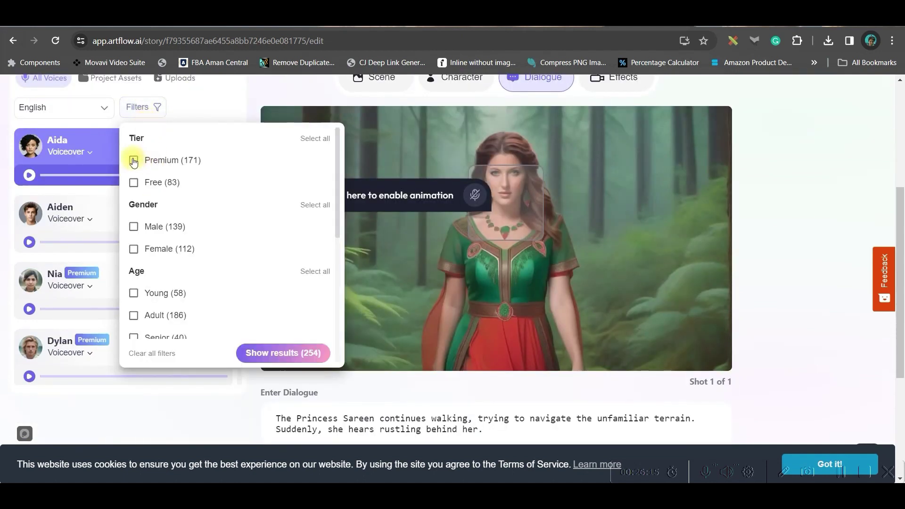
pyautogui.click(134, 160)
pyautogui.click(135, 228)
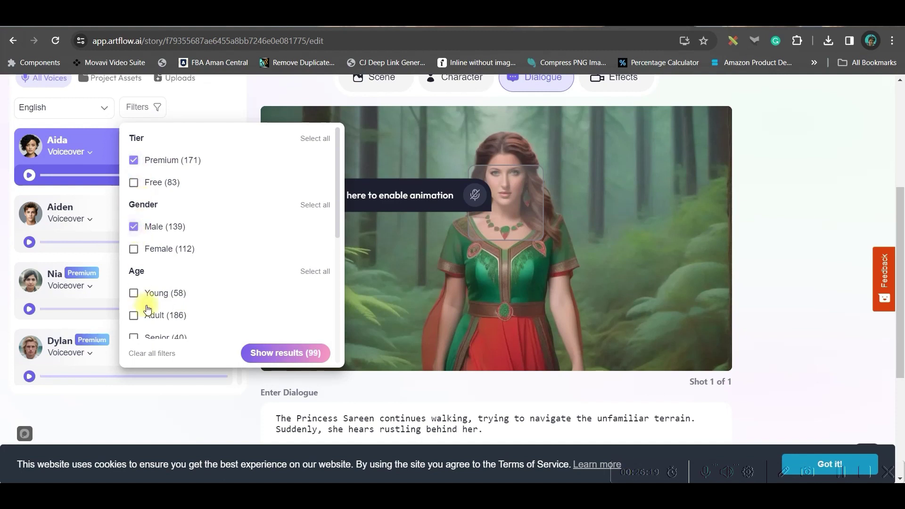
pyautogui.scroll(-1, 149, 300)
pyautogui.click(133, 279)
pyautogui.click(283, 352)
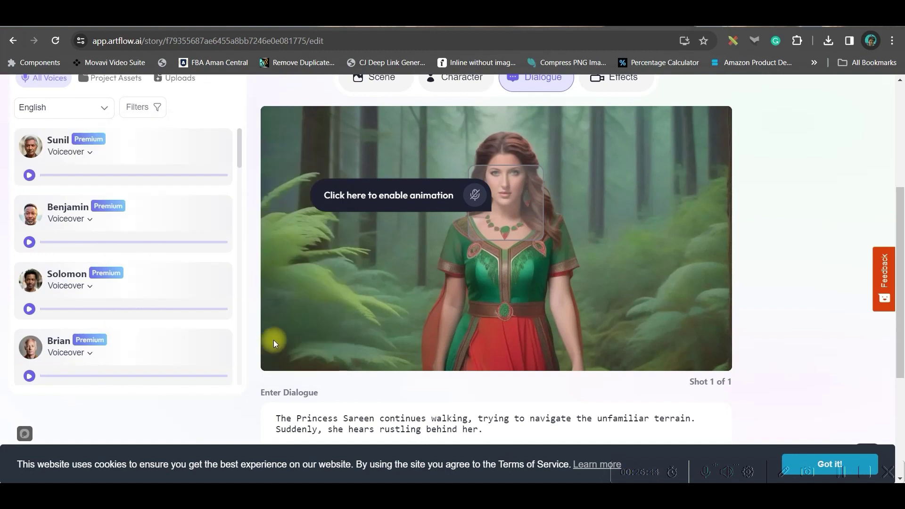
# - Use the Horace premium voice for the first shot and preview the dialogue
pyautogui.scroll(4, 66, 221)
pyautogui.scroll(-2, 111, 278)
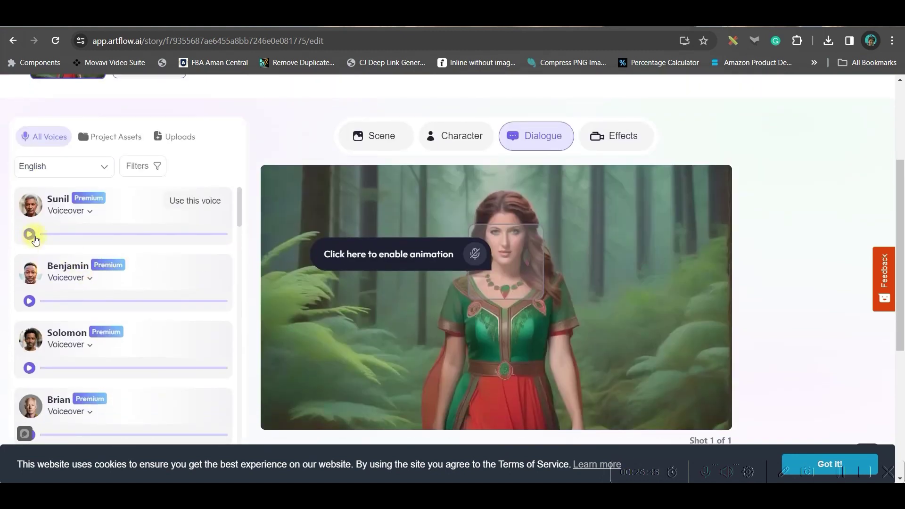
pyautogui.scroll(-5, 118, 330)
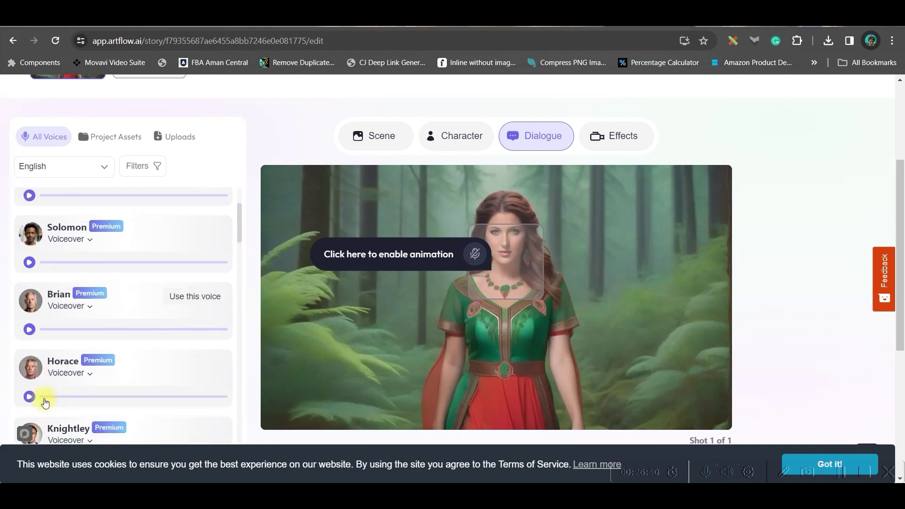
pyautogui.click(194, 208)
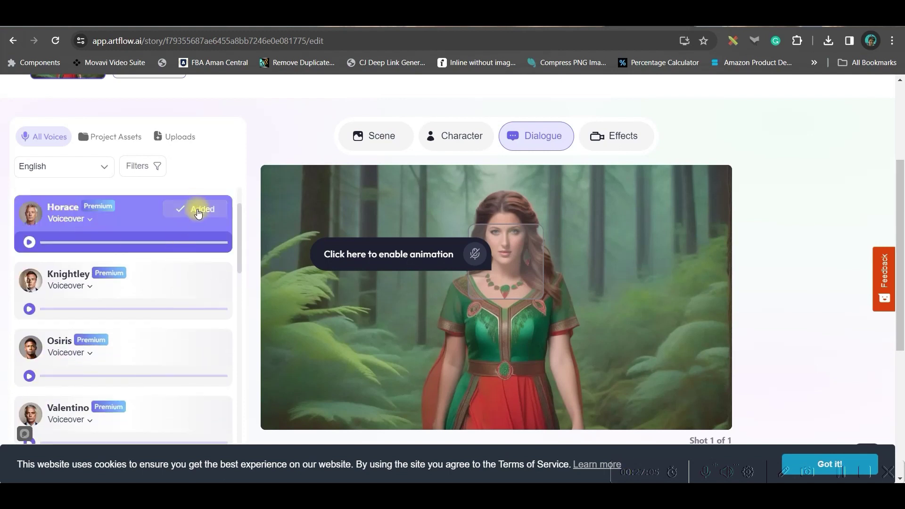
pyautogui.scroll(-3, 246, 284)
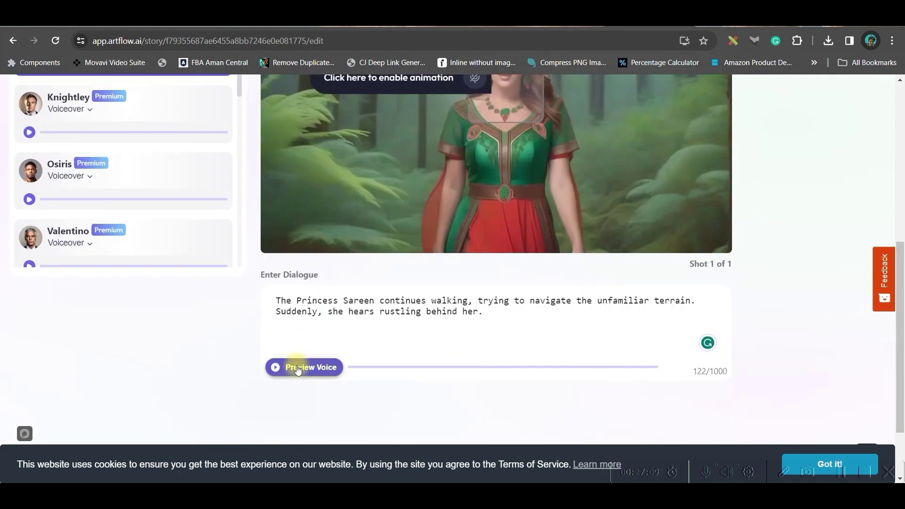
pyautogui.scroll(3, 298, 370)
# - Try out camera effects on the first shot and apply the Left - Right movement
pyautogui.click(615, 140)
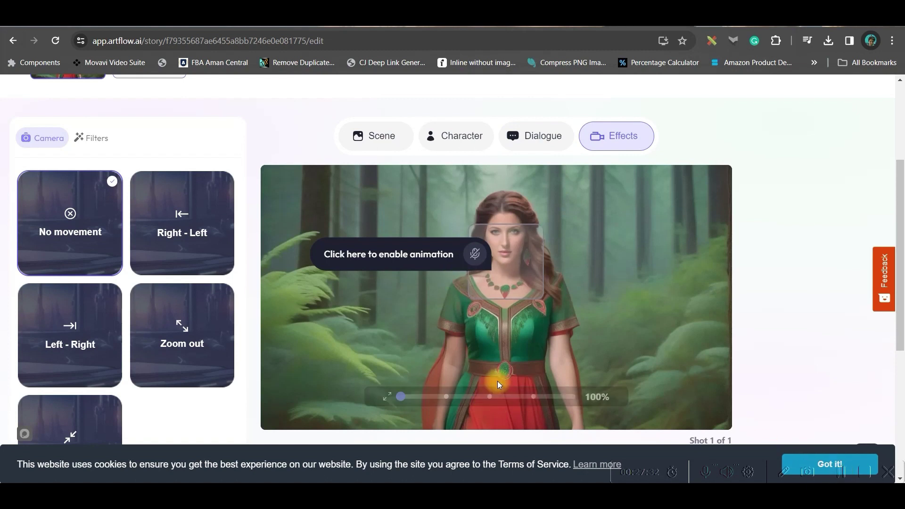
pyautogui.click(187, 333)
pyautogui.scroll(-1, 615, 262)
pyautogui.scroll(2, 660, 240)
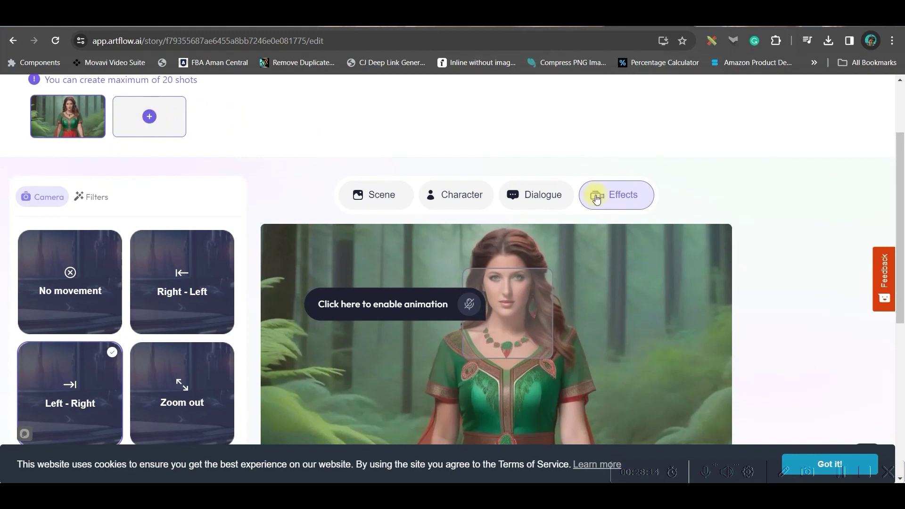
# - Add a second shot with the close-up princess image in the embroidered green dress and shift the image down so her whole head fits the frame
pyautogui.scroll(2, 667, 188)
pyautogui.moveTo(808, 162)
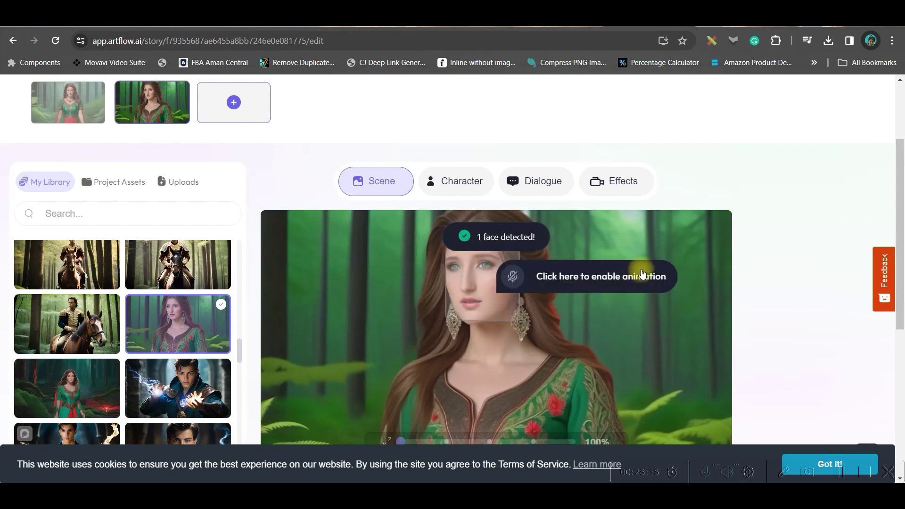
pyautogui.moveTo(407, 272); pyautogui.dragTo(404, 297)
pyautogui.scroll(-2, 827, 270)
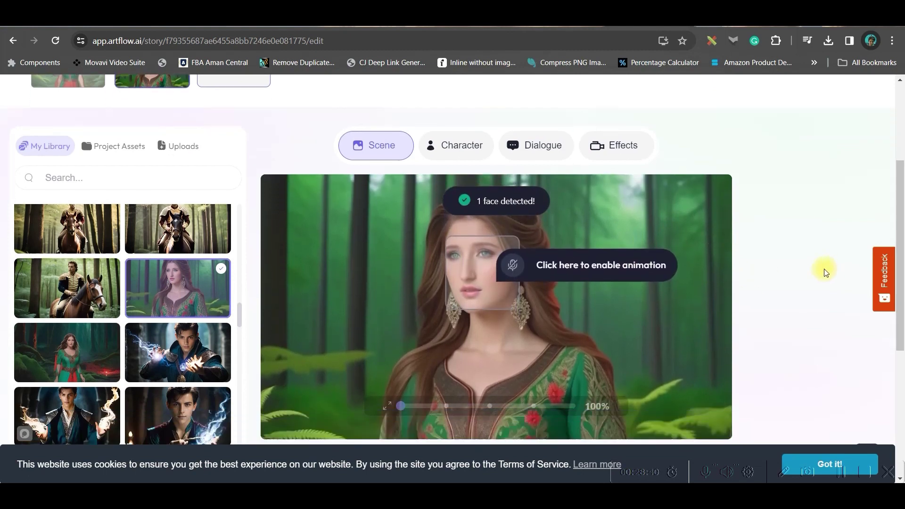
pyautogui.scroll(4, 243, 244)
pyautogui.scroll(-3, 495, 319)
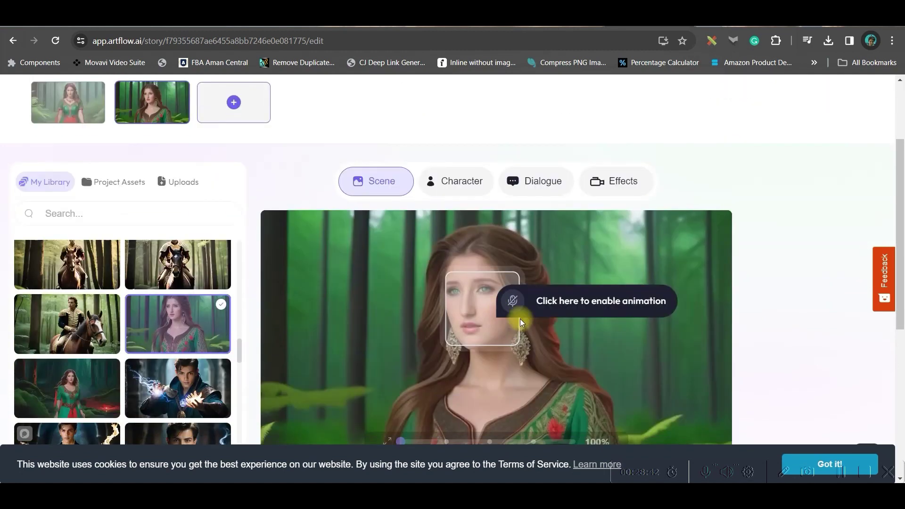
# - Switch to ChatGPT, copy the Princess's line "This forest is so dense! How did I manage to get myself lost?" and return to Artflow
pyautogui.click(545, 28)
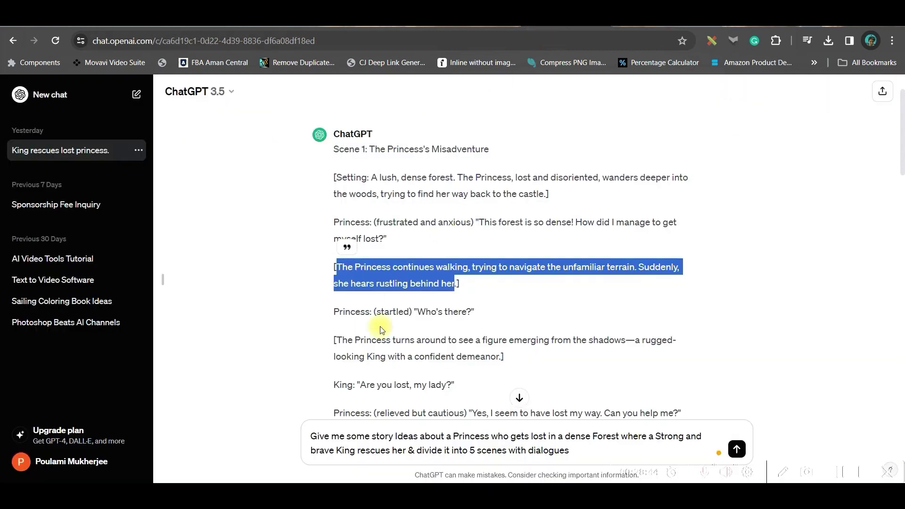
pyautogui.moveTo(478, 222); pyautogui.dragTo(382, 234)
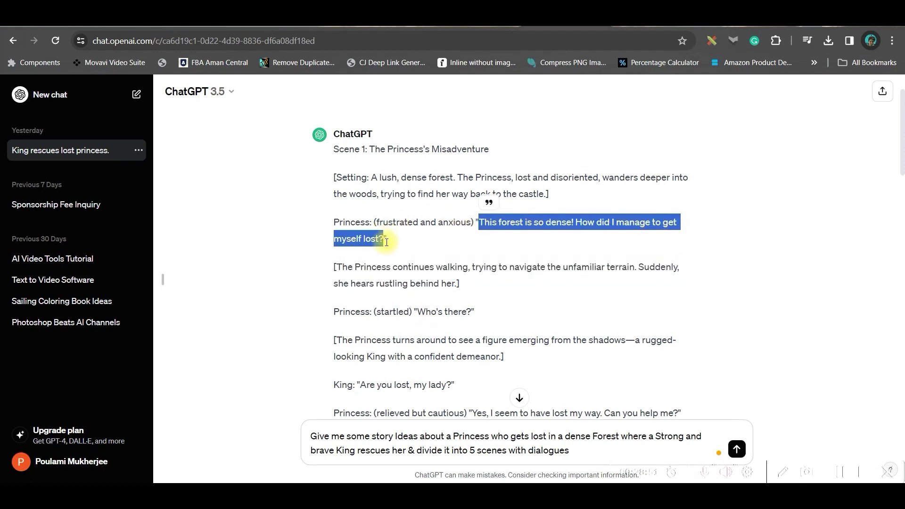
pyautogui.click(641, 28)
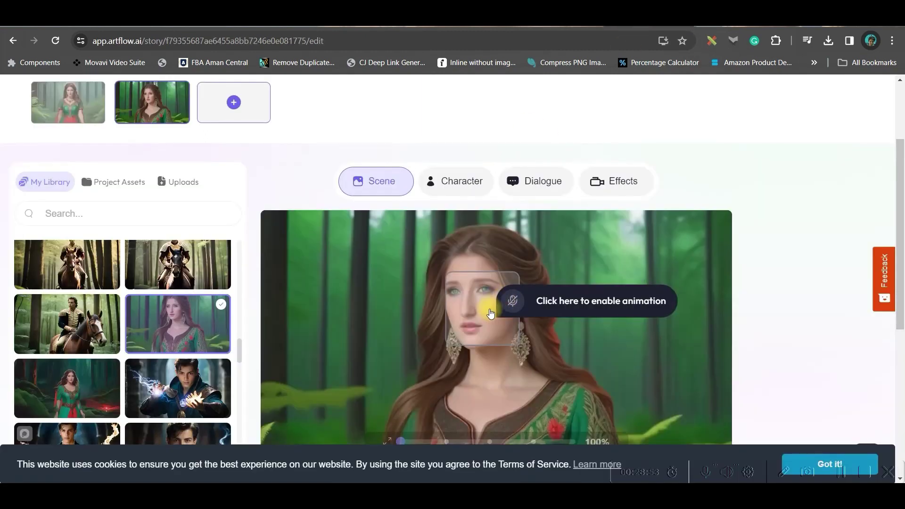
# - Enable animation for the princess's face and enter the dialogue "This forest is so dense! How did I manage to get myself lost?"
pyautogui.click(514, 304)
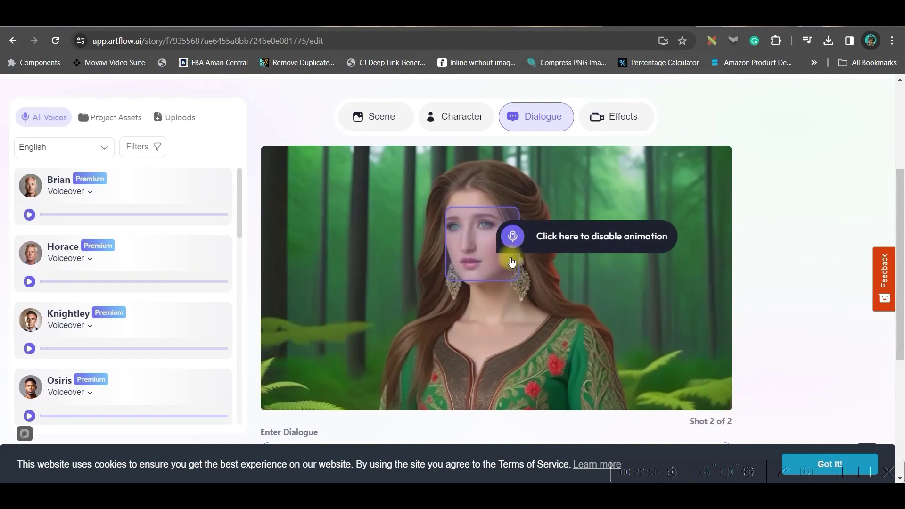
pyautogui.scroll(-4, 443, 292)
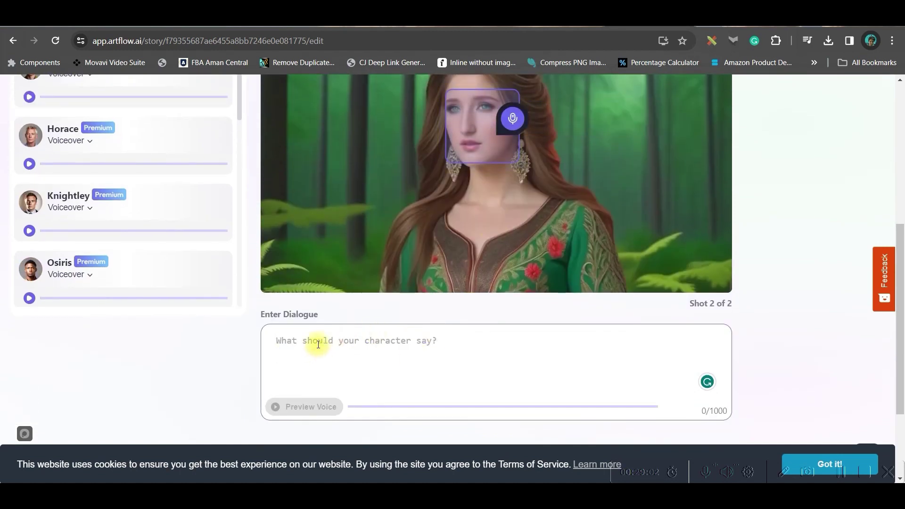
pyautogui.click(318, 344)
pyautogui.write('This forest is so dense! How did I manage to get myself lost?')
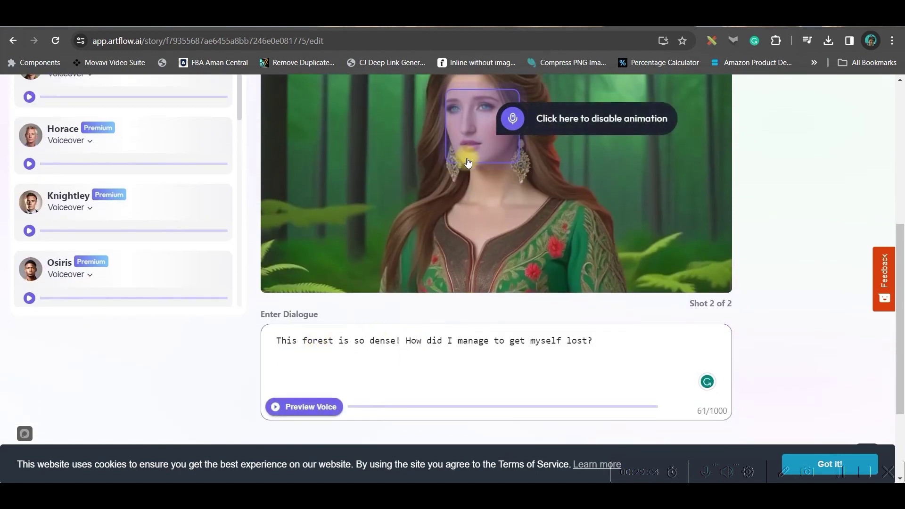
# - Filter the voices, use the Lydia premium voice for the second shot and preview the dialogue
pyautogui.scroll(4, 114, 182)
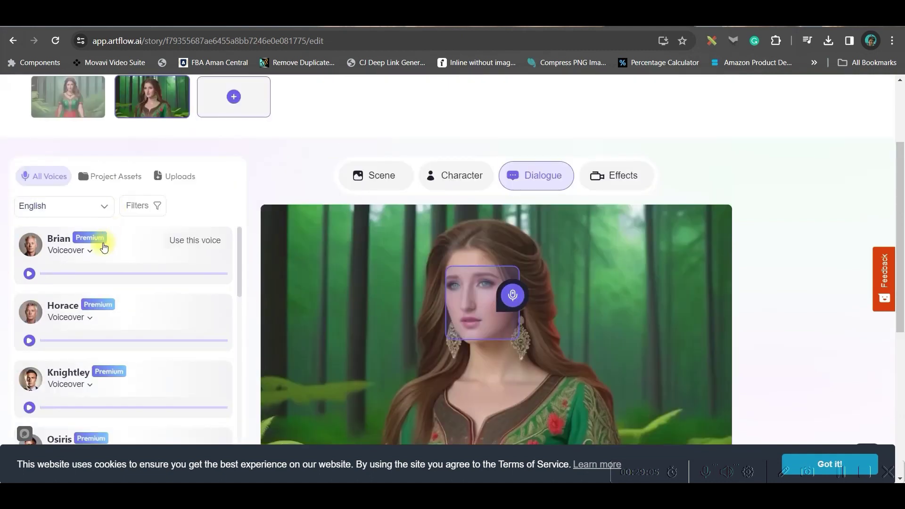
pyautogui.click(159, 203)
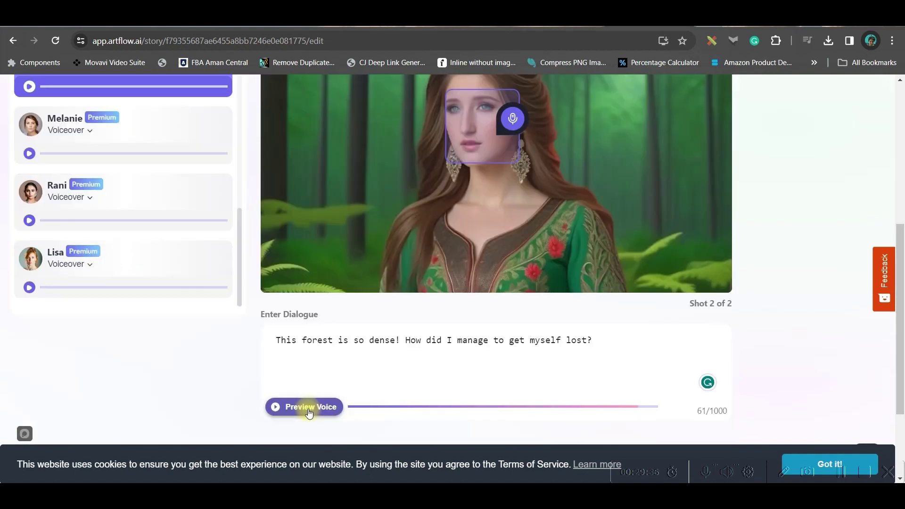
pyautogui.scroll(6, 621, 284)
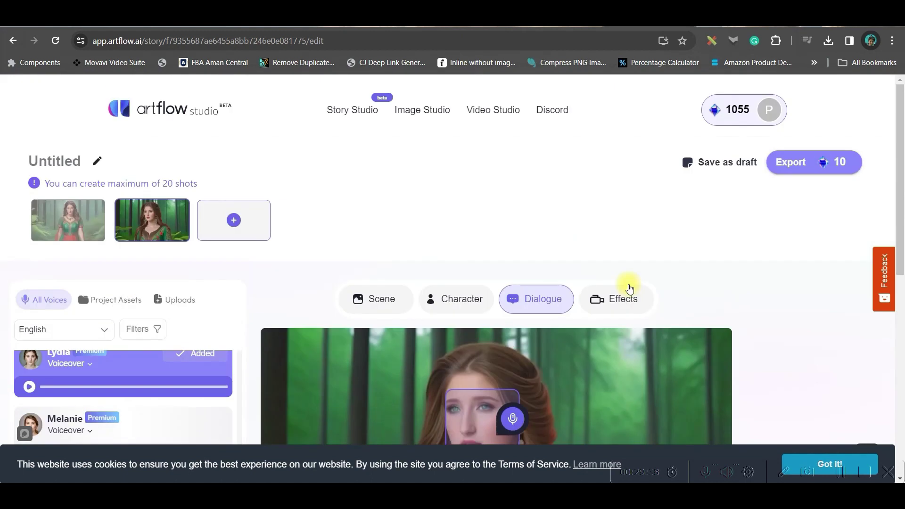
# - Add a third shot and use the image of the king in the dark jacket riding a brown horse as its scene
pyautogui.click(232, 221)
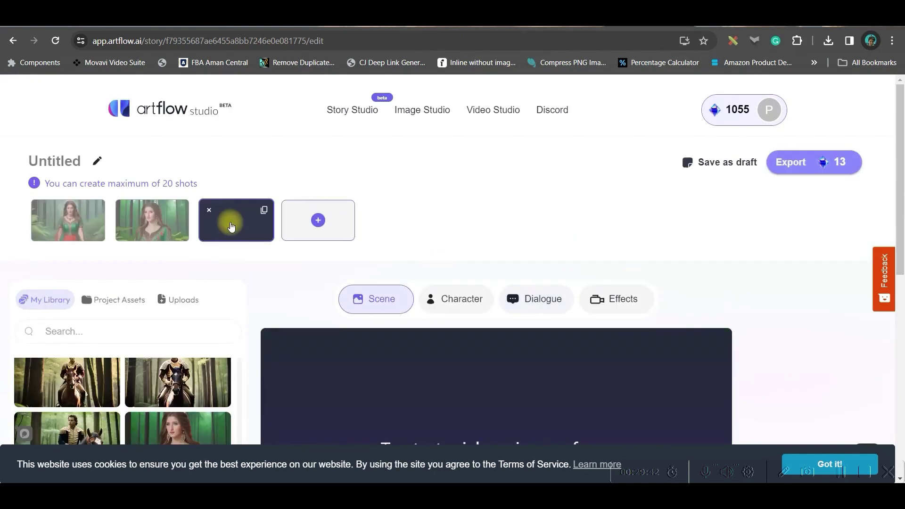
pyautogui.scroll(-3, 207, 348)
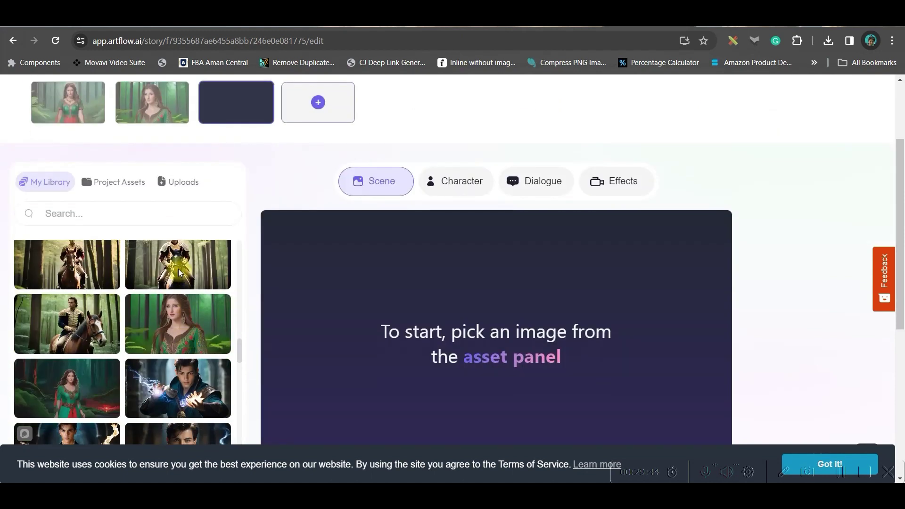
pyautogui.click(64, 321)
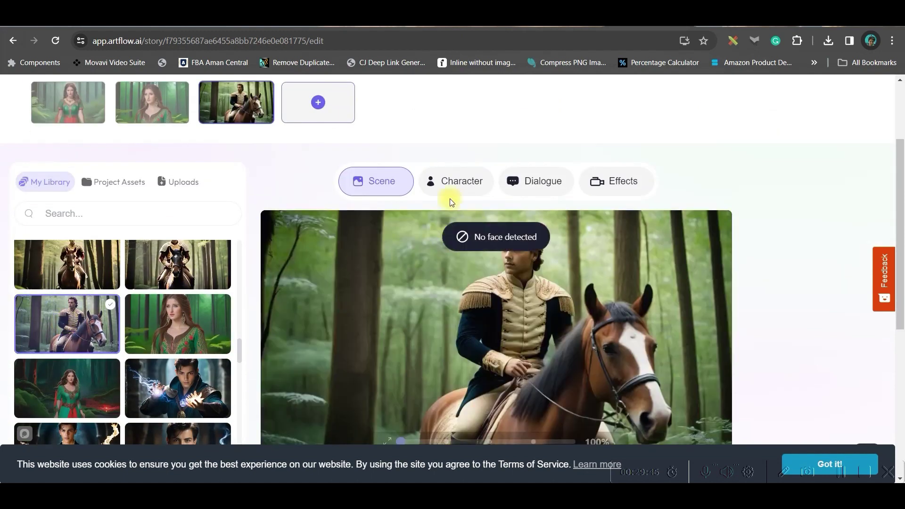
pyautogui.scroll(3, 341, 138)
pyautogui.scroll(-1, 570, 384)
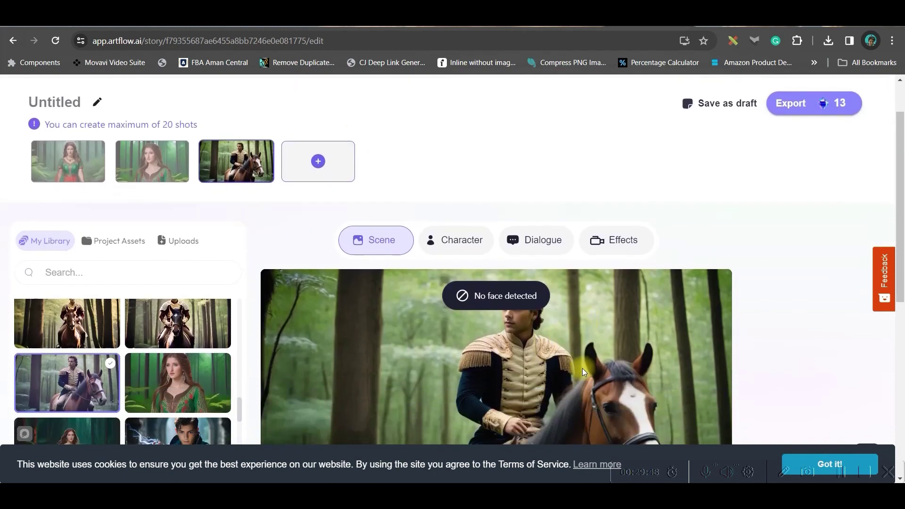
pyautogui.scroll(-1, 583, 374)
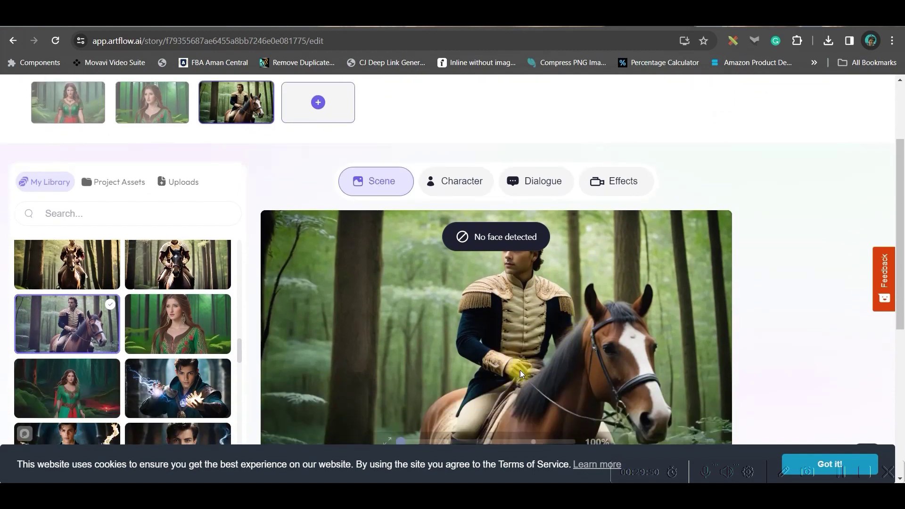
pyautogui.scroll(-1, 547, 352)
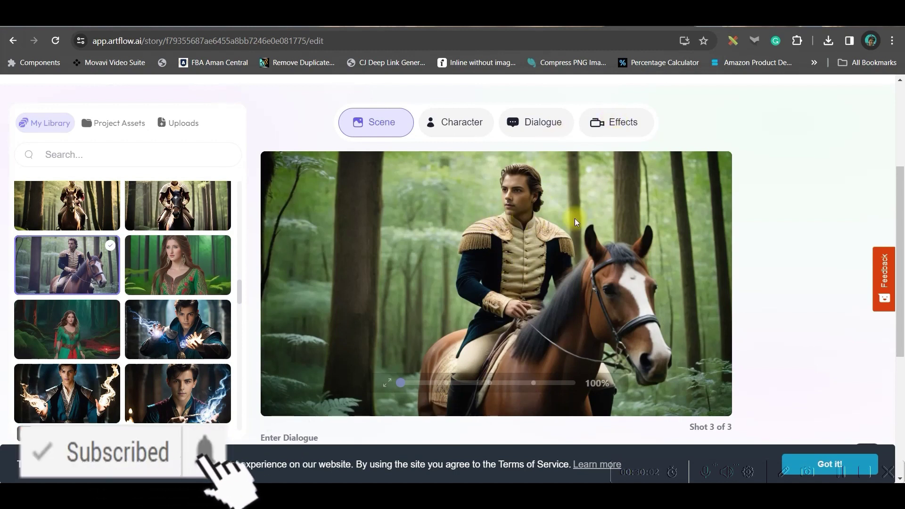
# - Apply the Right - Left camera movement and a filter to the third shot of the king on horseback
pyautogui.click(629, 123)
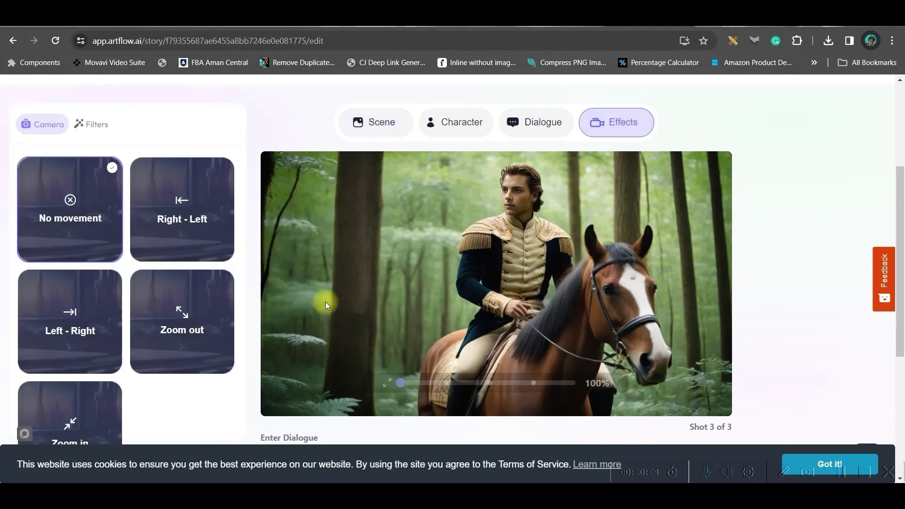
pyautogui.click(178, 206)
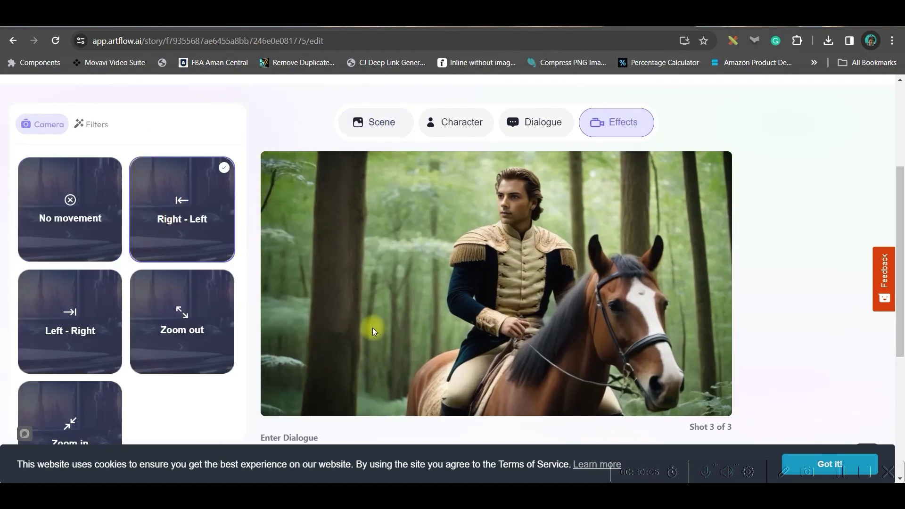
pyautogui.click(97, 125)
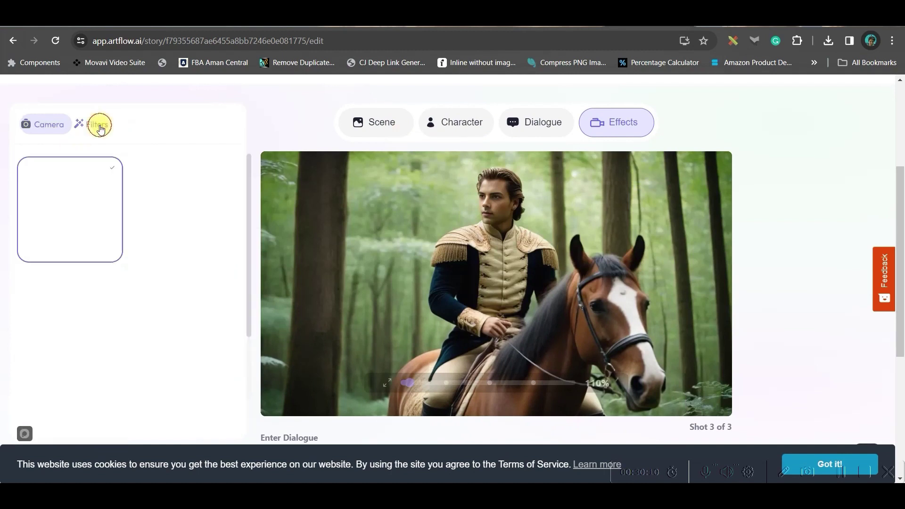
pyautogui.click(187, 208)
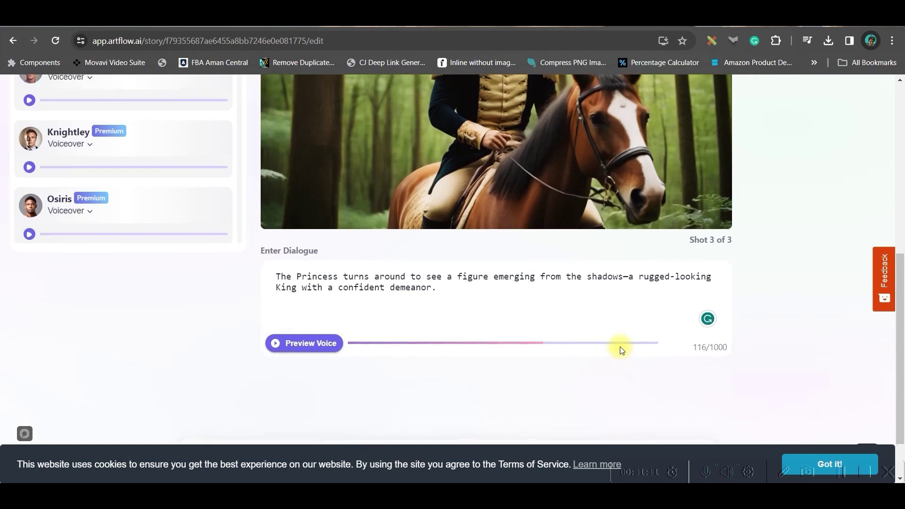
# - Add a fourth shot to the story after the horse-riding king
pyautogui.scroll(2, 621, 349)
pyautogui.scroll(3, 606, 282)
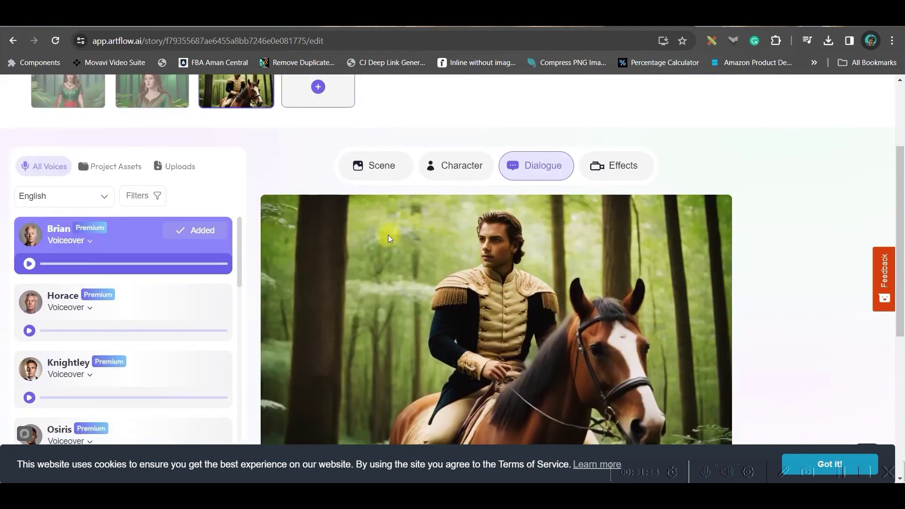
pyautogui.scroll(3, 159, 205)
pyautogui.moveTo(264, 224)
pyautogui.click(318, 222)
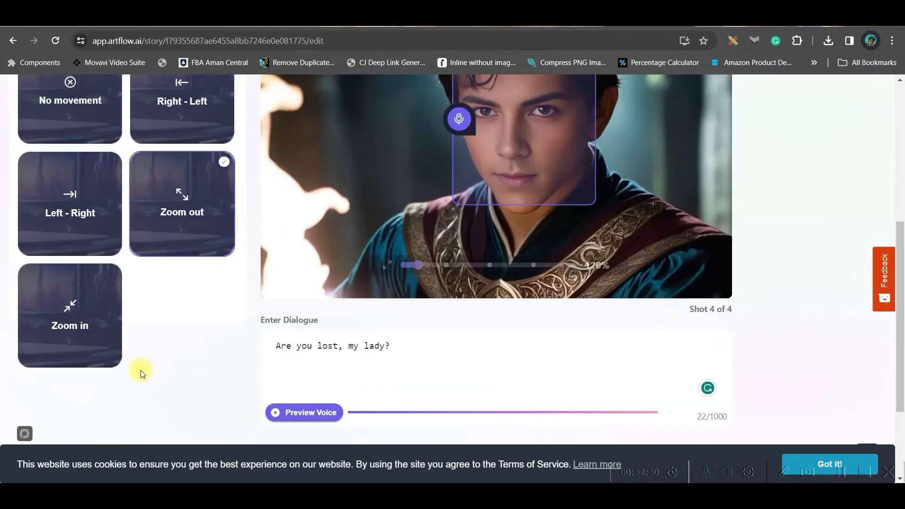
# - Apply the Zoom in camera movement to the fourth shot and check it in the preview
pyautogui.click(103, 320)
pyautogui.scroll(5, 717, 285)
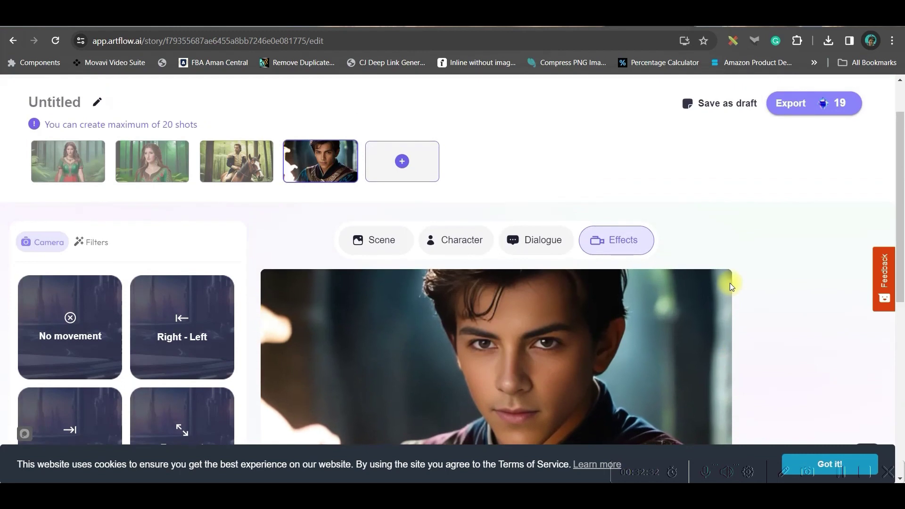
pyautogui.scroll(-3, 683, 182)
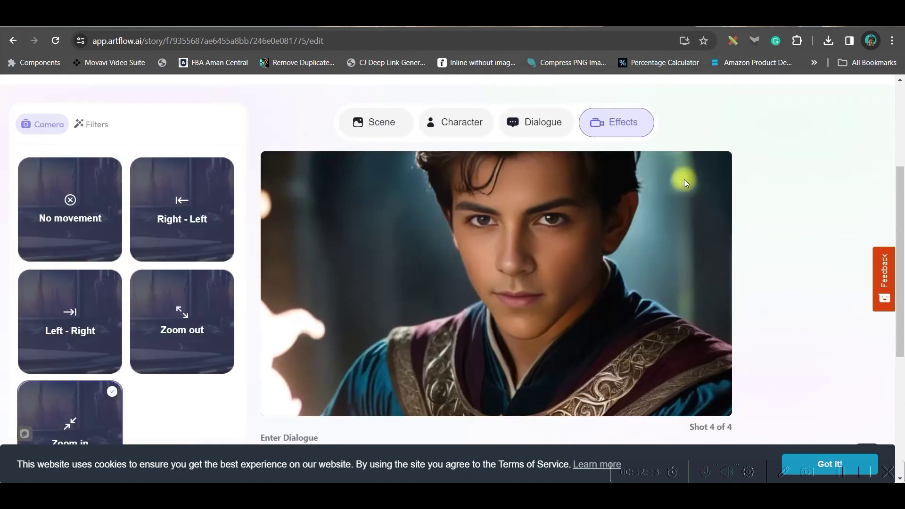
pyautogui.scroll(4, 683, 182)
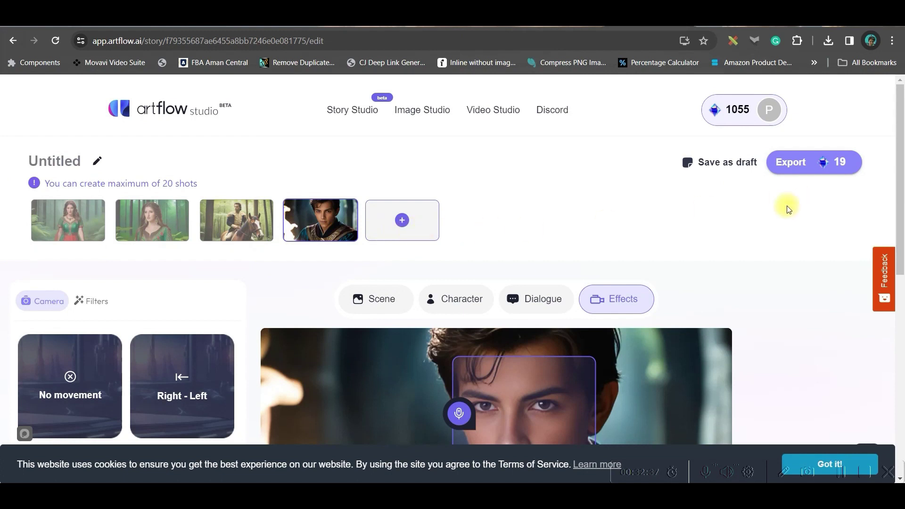
# - Start exporting the story and enter "Princess Sareen" as the video title
pyautogui.click(803, 169)
pyautogui.click(843, 162)
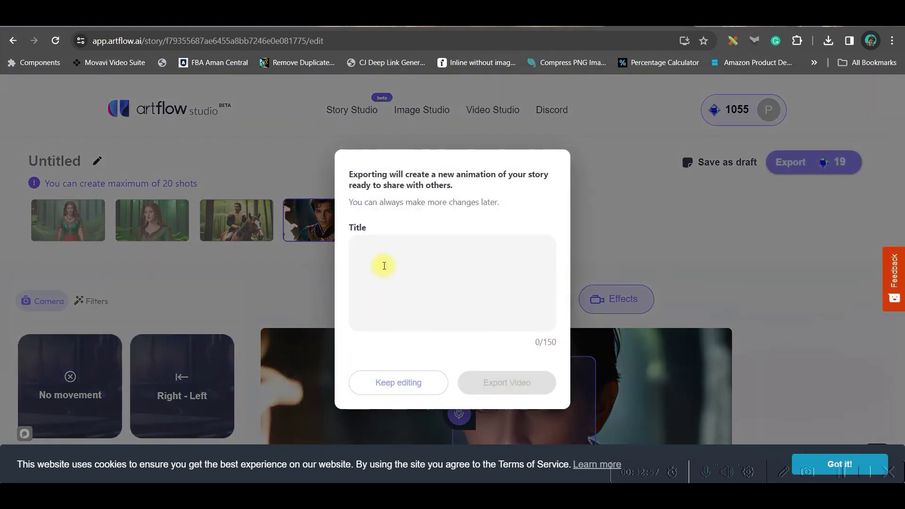
pyautogui.click(384, 266)
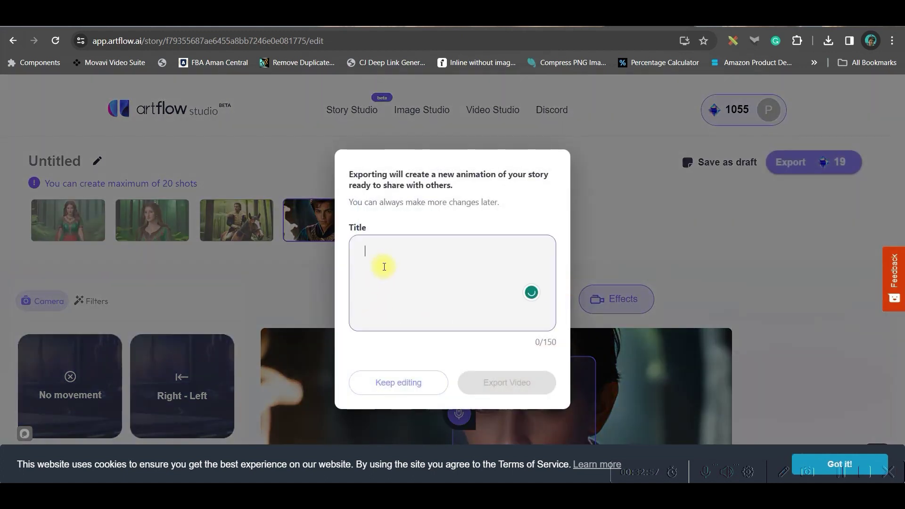
pyautogui.write('Princess Sareen')
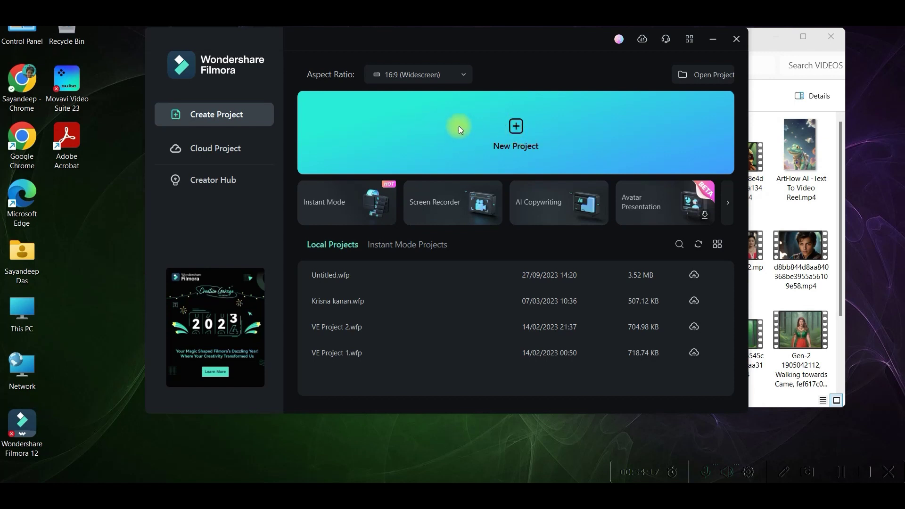
# - Create a new 16:9 project in Filmora, dismiss the creator survey and import the story clips from the VIDEOS folder
pyautogui.click(515, 126)
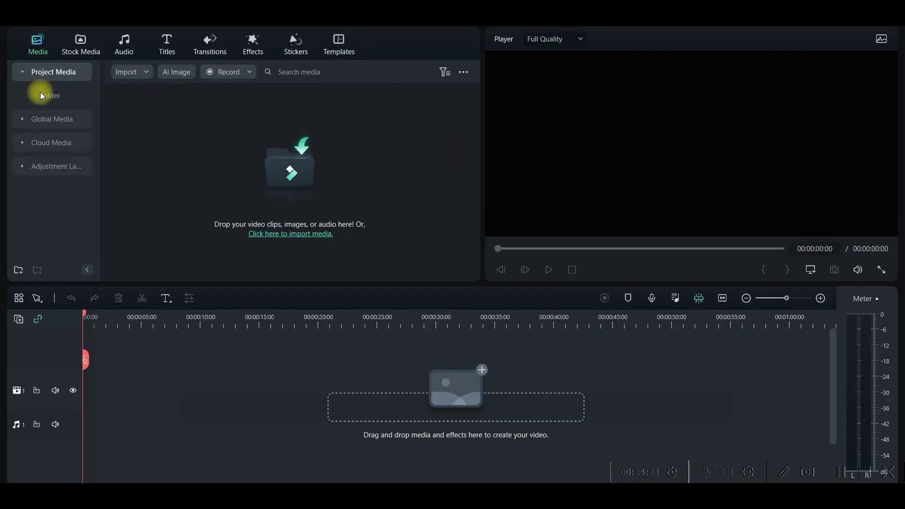
pyautogui.click(132, 71)
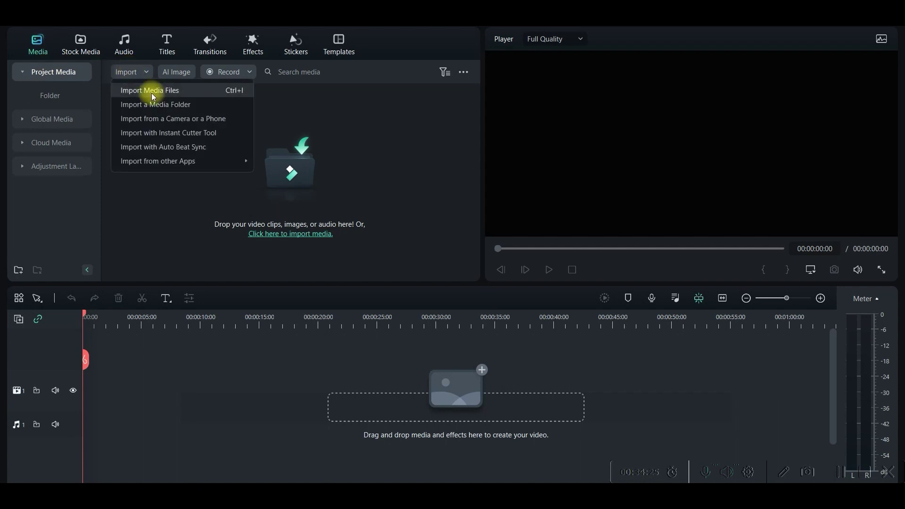
pyautogui.click(157, 92)
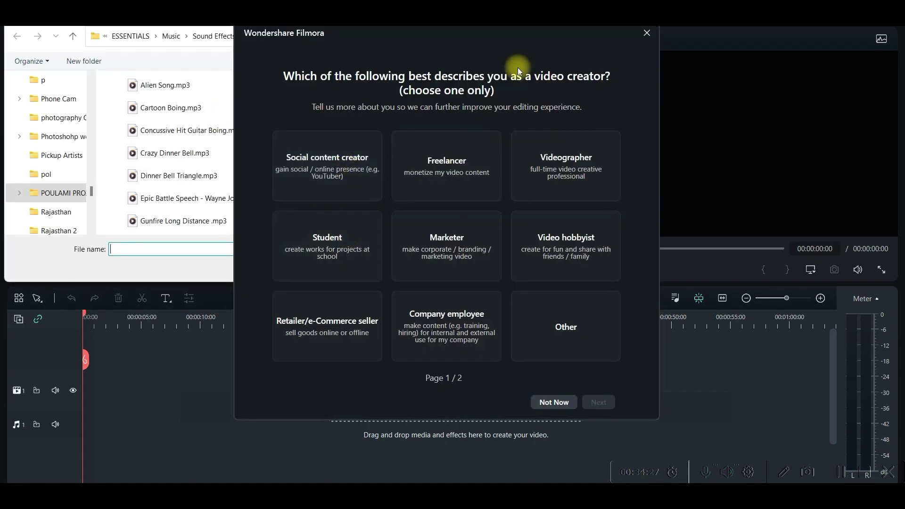
pyautogui.click(647, 33)
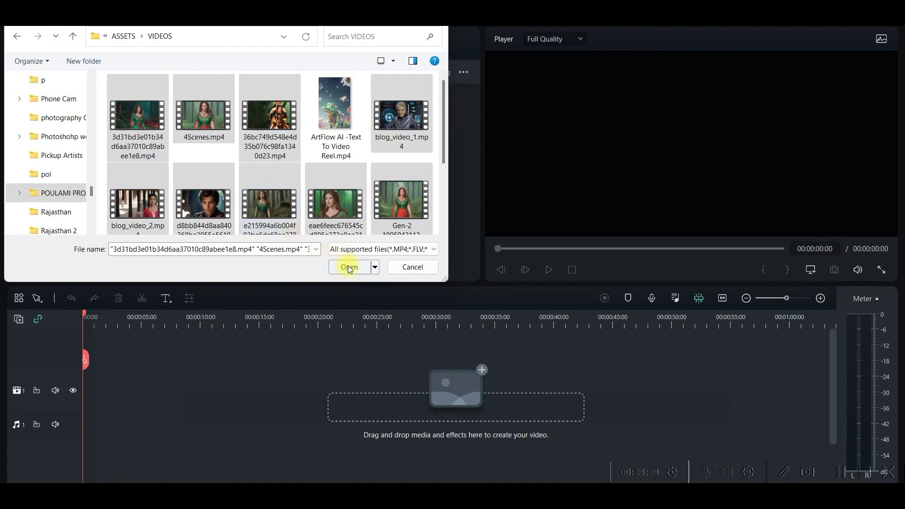
pyautogui.click(349, 268)
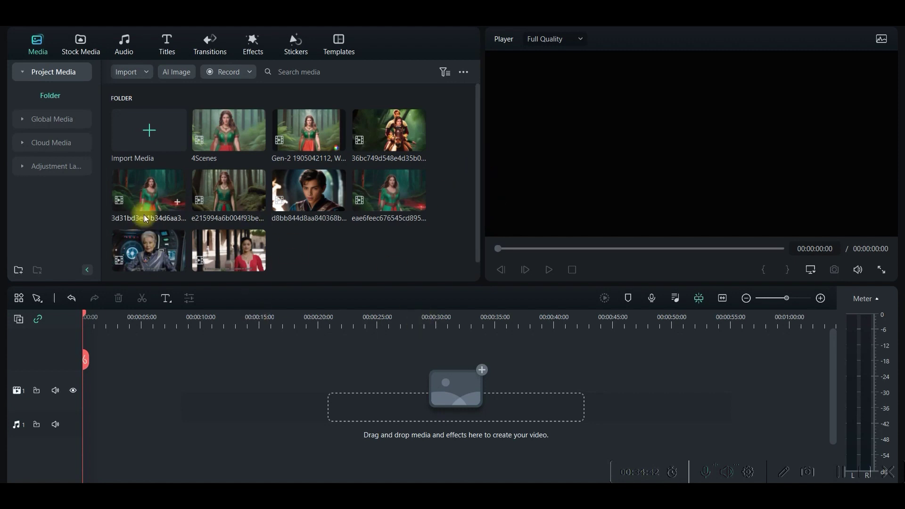
# - Place the dark-haired young king's clip at the start of the video track, followed by the armoured warrior's clip
pyautogui.click(308, 196)
pyautogui.moveTo(307, 197); pyautogui.dragTo(83, 396)
pyautogui.click(576, 154)
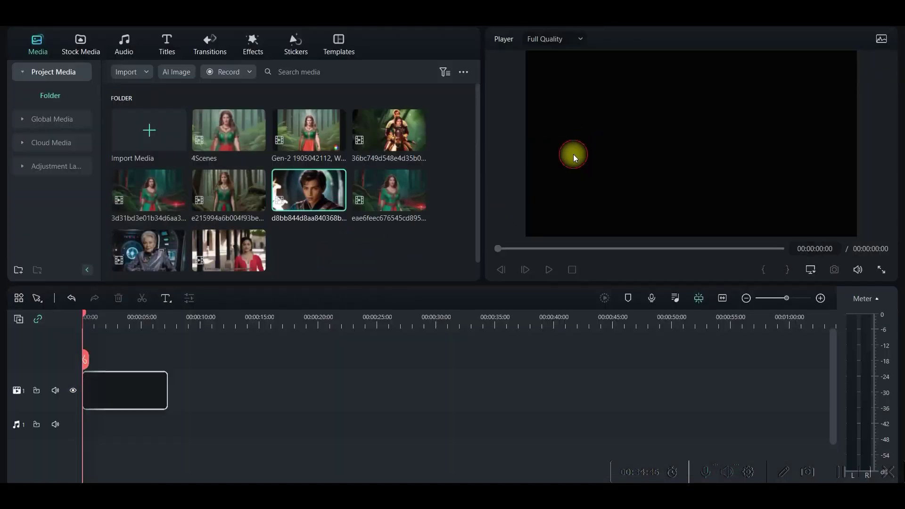
pyautogui.moveTo(381, 134); pyautogui.dragTo(292, 384)
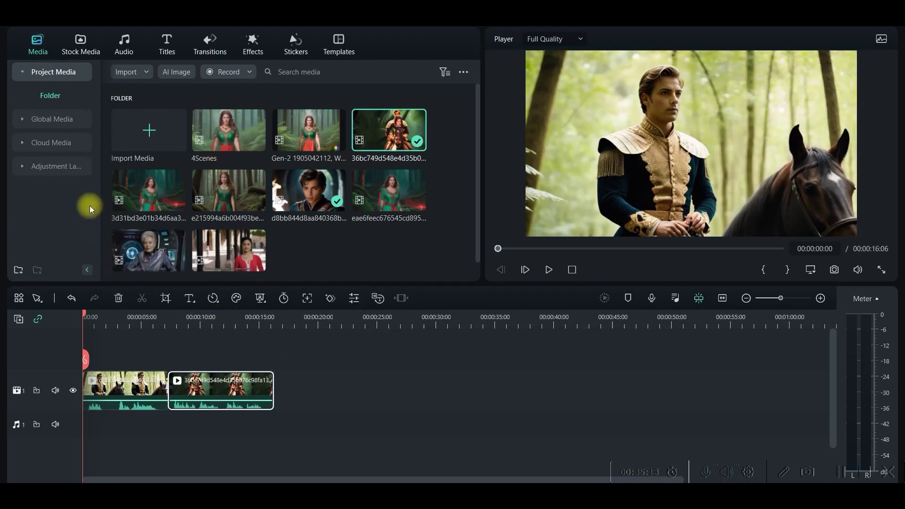
# - Switch to Pixabay, search its sound effects for "horse running" and download Single Horse Galopp
pyautogui.click(91, 42)
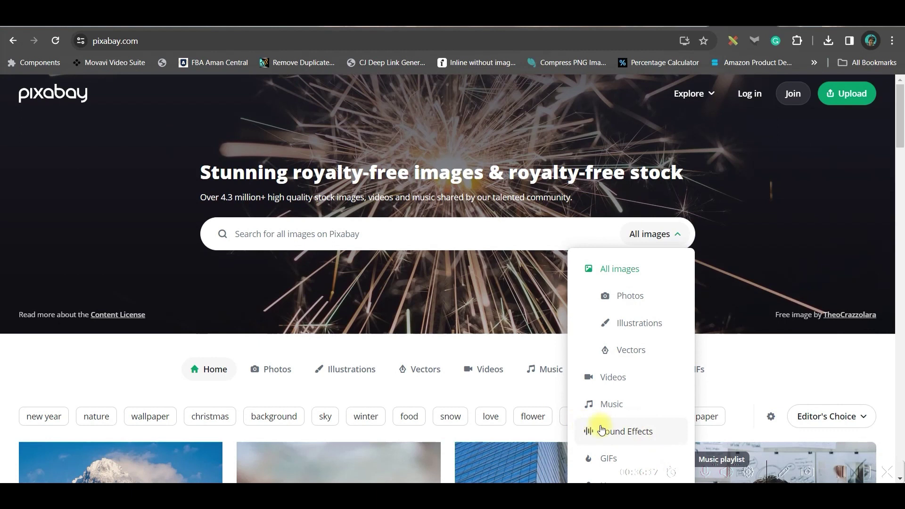
pyautogui.click(601, 430)
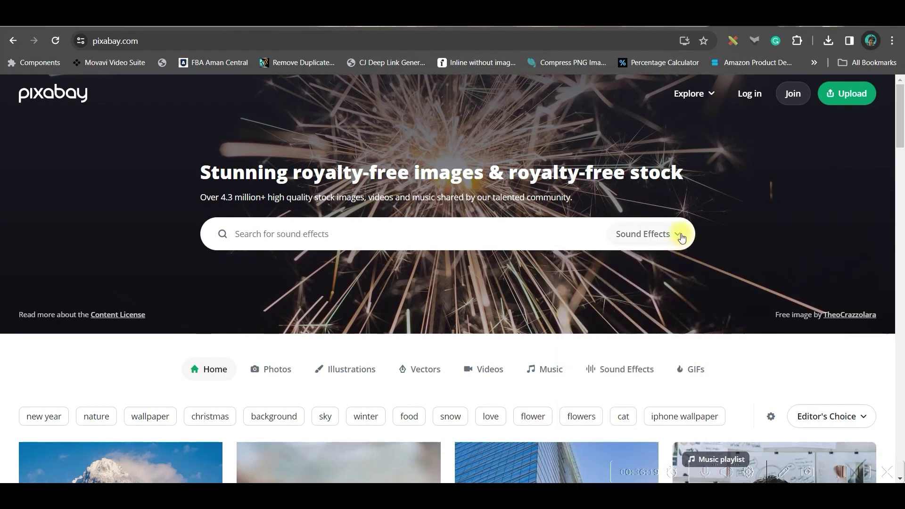
pyautogui.click(682, 238)
pyautogui.click(611, 430)
pyautogui.click(359, 233)
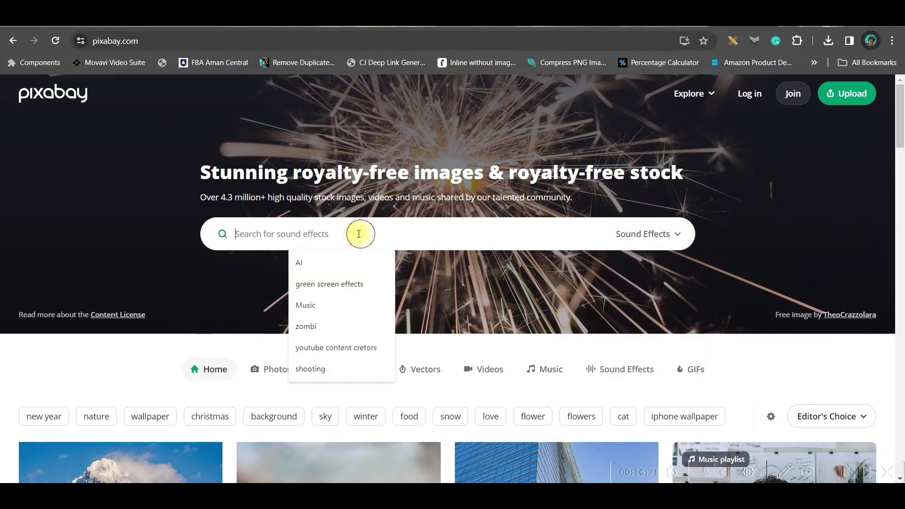
pyautogui.write('horse running')
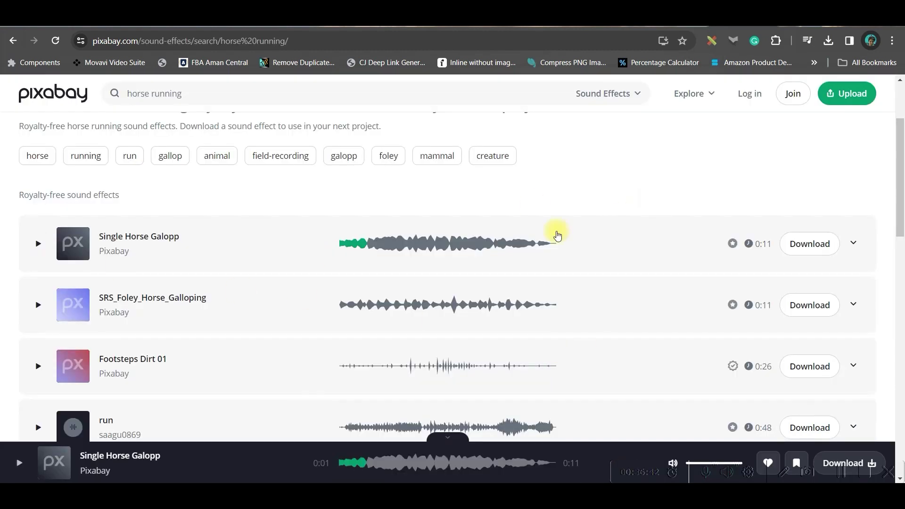
pyautogui.click(825, 243)
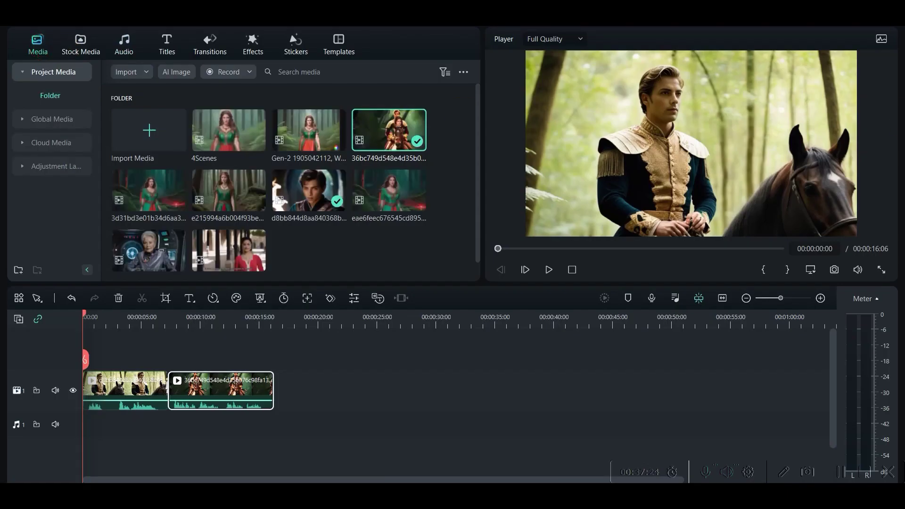
# - Return to Filmora and import the sound effect single-horse-galopp-6152 (1).mp3 from E:\ into the project media
pyautogui.click(138, 125)
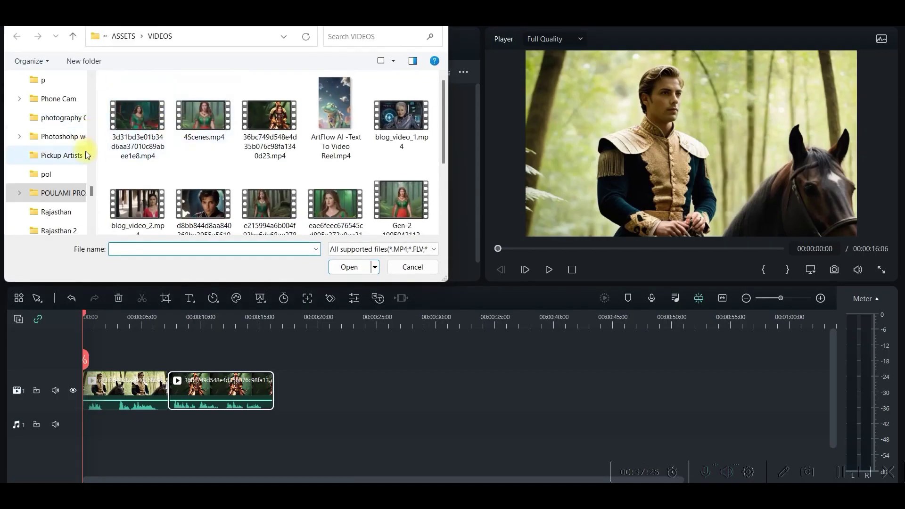
pyautogui.scroll(5, 88, 155)
pyautogui.click(75, 178)
pyautogui.click(149, 120)
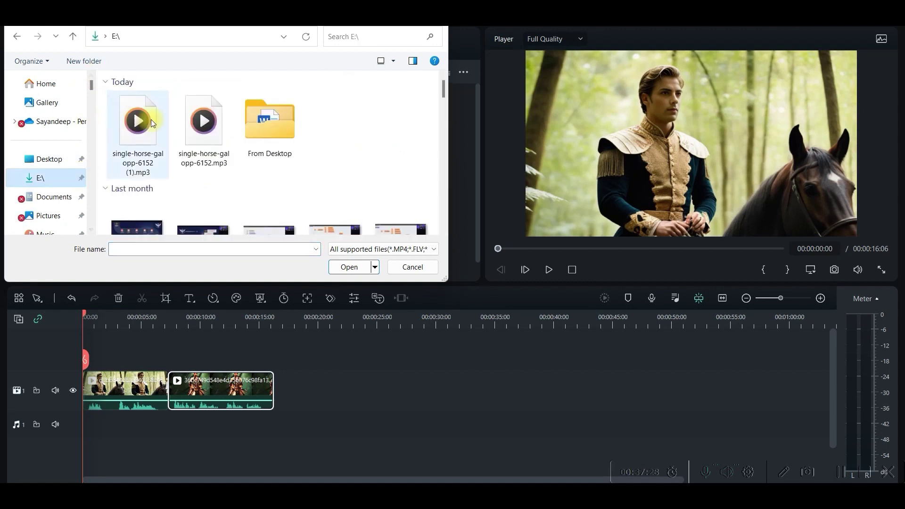
pyautogui.click(349, 267)
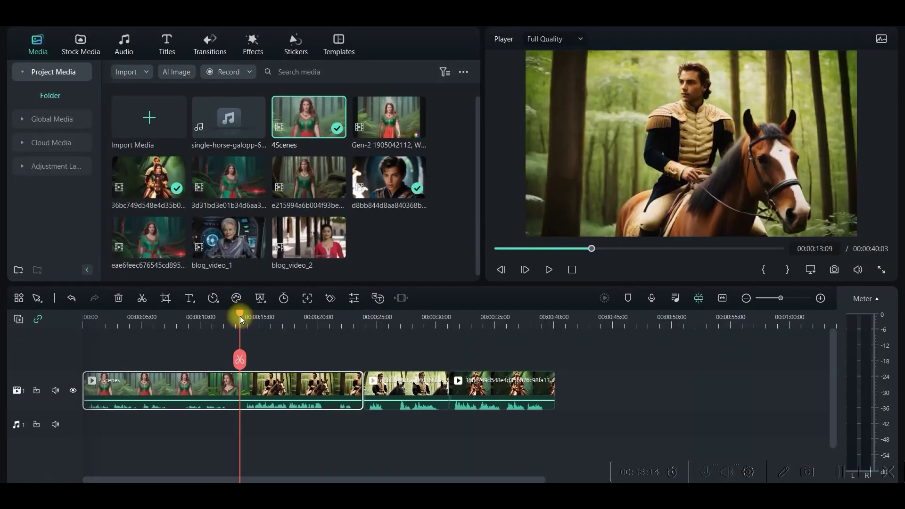
# - Place the horse gallop sound on the audio track at about 12 seconds, just before the king appears on horseback
pyautogui.moveTo(238, 317)
pyautogui.mouseDown()
pyautogui.moveTo(229, 325)
pyautogui.moveTo(236, 317)
pyautogui.mouseUp()
pyautogui.moveTo(229, 118); pyautogui.dragTo(229, 425)
pyautogui.moveTo(235, 313); pyautogui.dragTo(224, 314)
# - Set the horse gallop sound's fade-in to 0.46 s and open its Speed Ramping settings
pyautogui.doubleClick(318, 425)
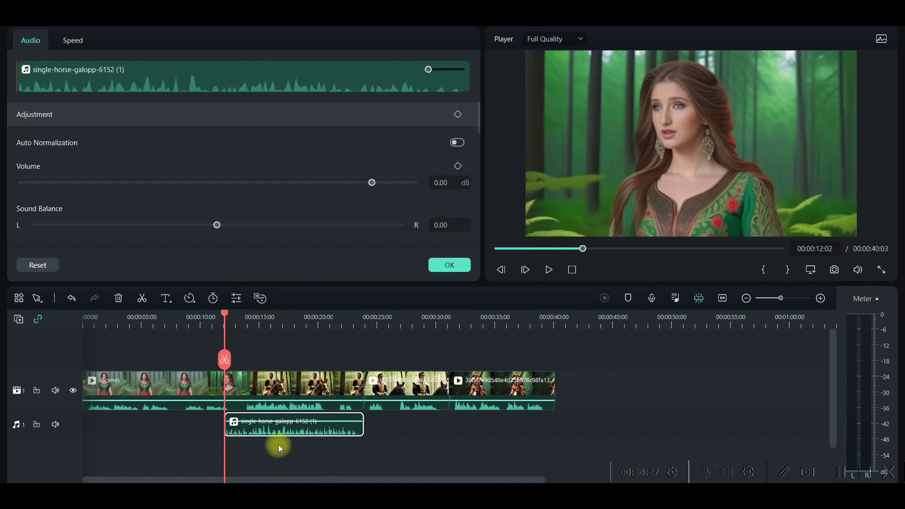
pyautogui.scroll(-3, 72, 149)
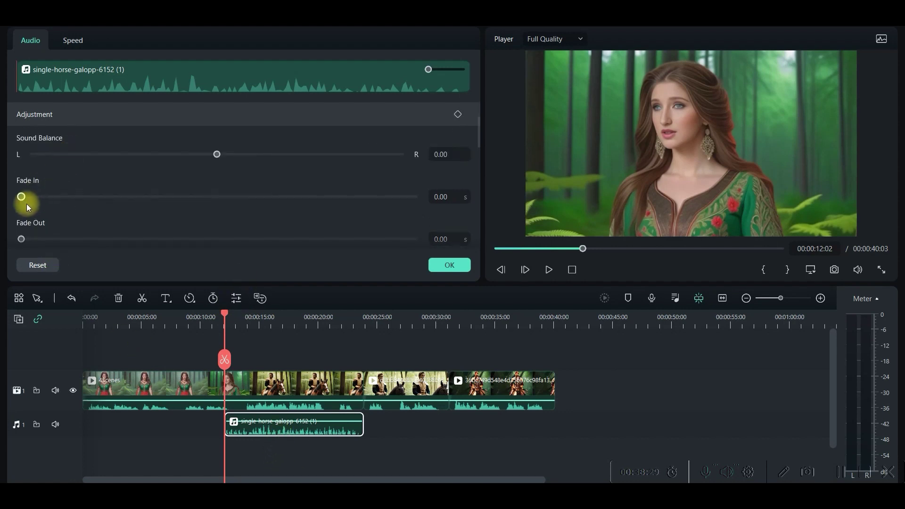
pyautogui.moveTo(20, 198); pyautogui.dragTo(30, 201)
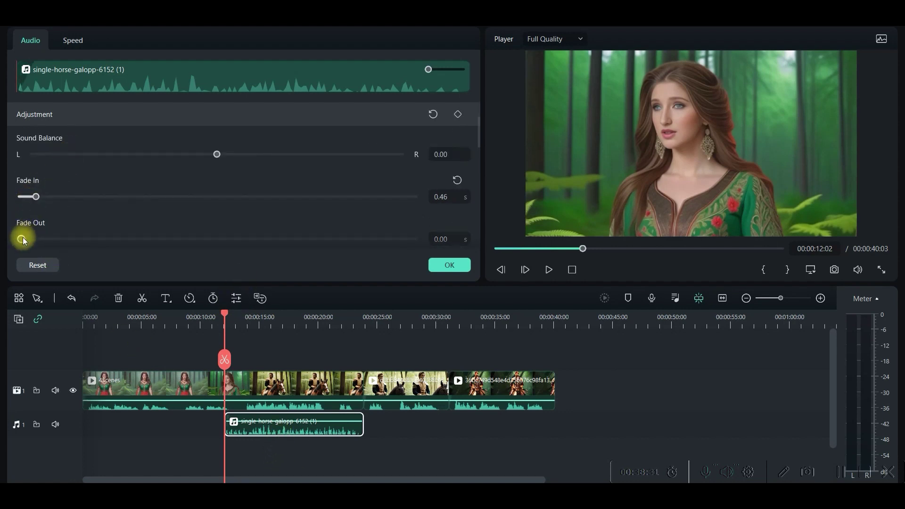
pyautogui.click(73, 39)
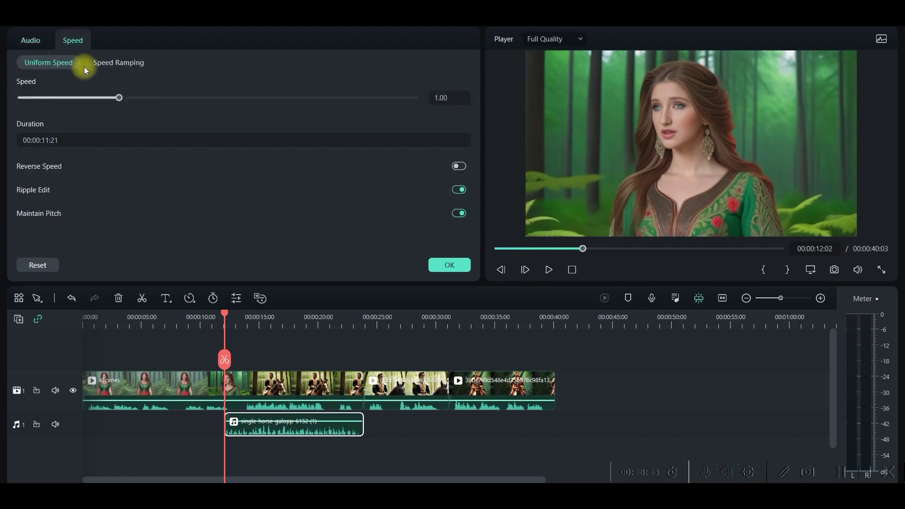
pyautogui.click(117, 69)
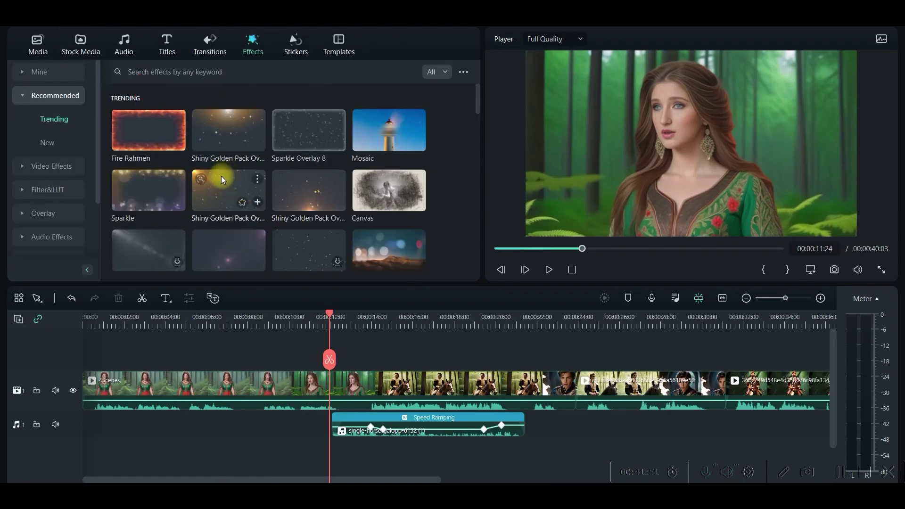
# - Add the light-ray Shiny Golden Pack Overlay effect above the start of the 4Scenes clip and set its opacity to 73%
pyautogui.moveTo(218, 191); pyautogui.dragTo(169, 363)
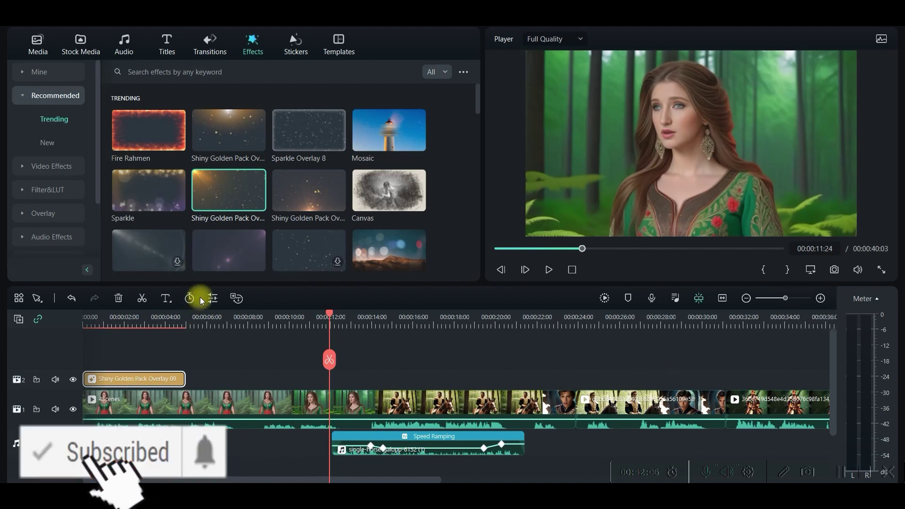
pyautogui.doubleClick(162, 379)
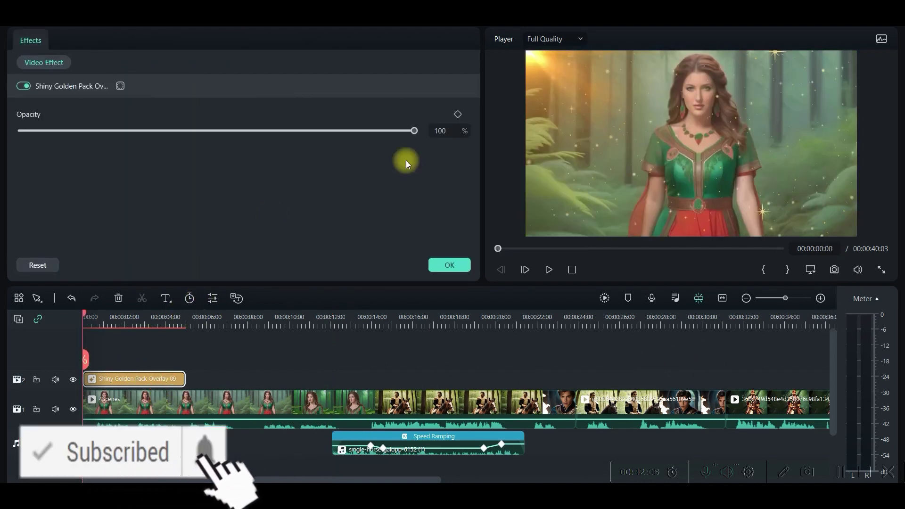
pyautogui.moveTo(410, 133); pyautogui.dragTo(297, 145)
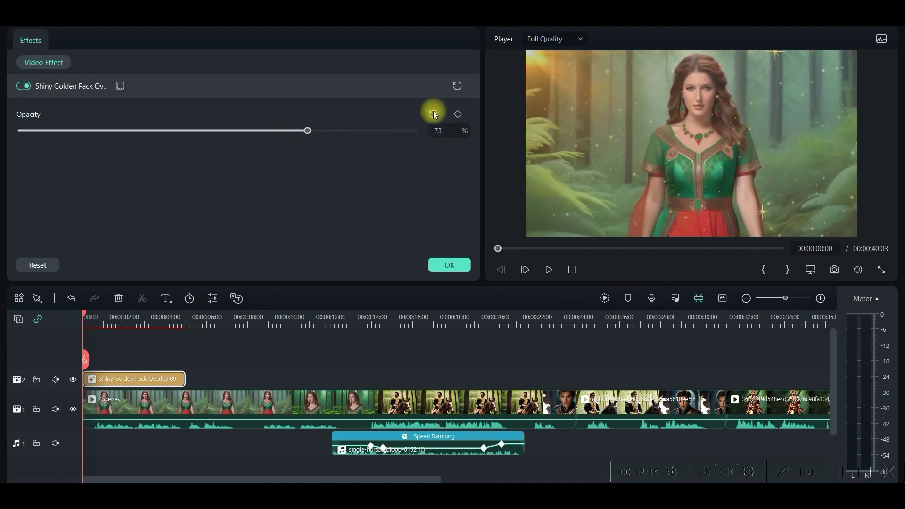
# - Keyframe the Shiny Golden Pack Overlay's opacity at 32% at the timeline start and extend the overlay to about 13 seconds
pyautogui.click(457, 115)
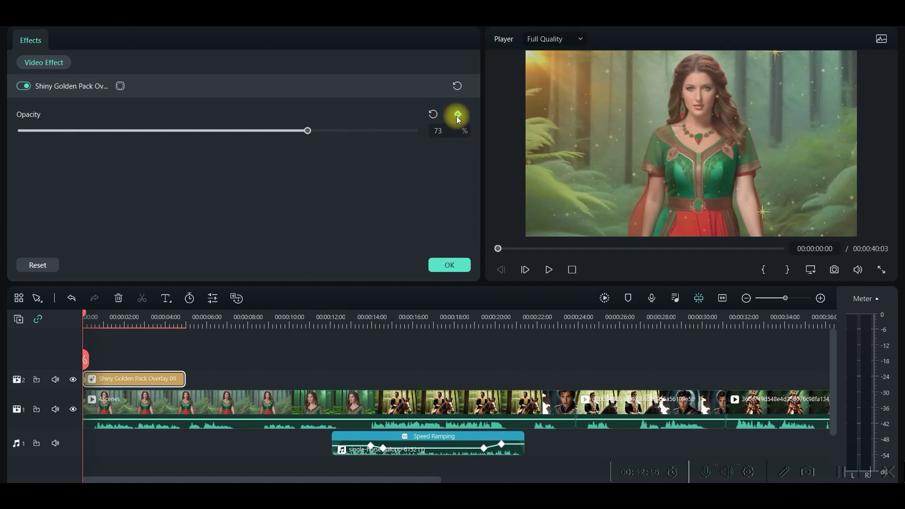
pyautogui.moveTo(308, 130); pyautogui.dragTo(137, 137)
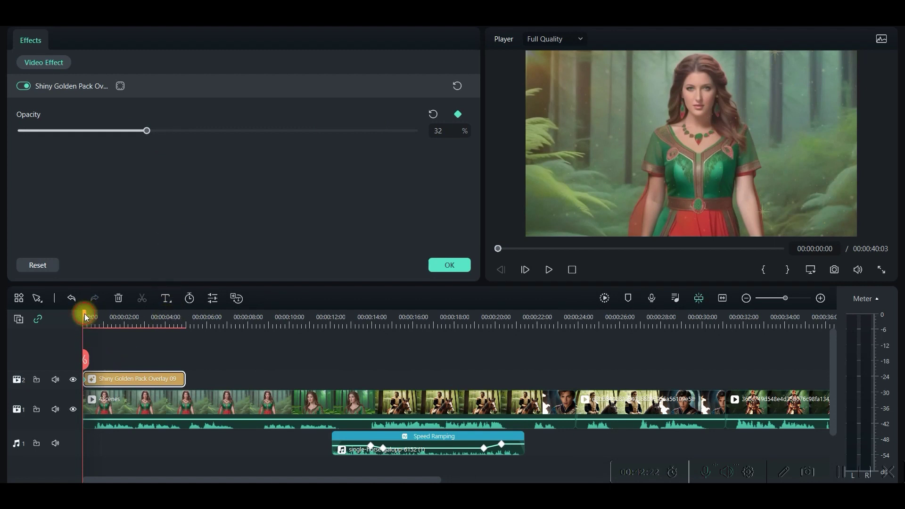
pyautogui.moveTo(86, 317); pyautogui.dragTo(104, 315)
pyautogui.moveTo(200, 376); pyautogui.dragTo(352, 378)
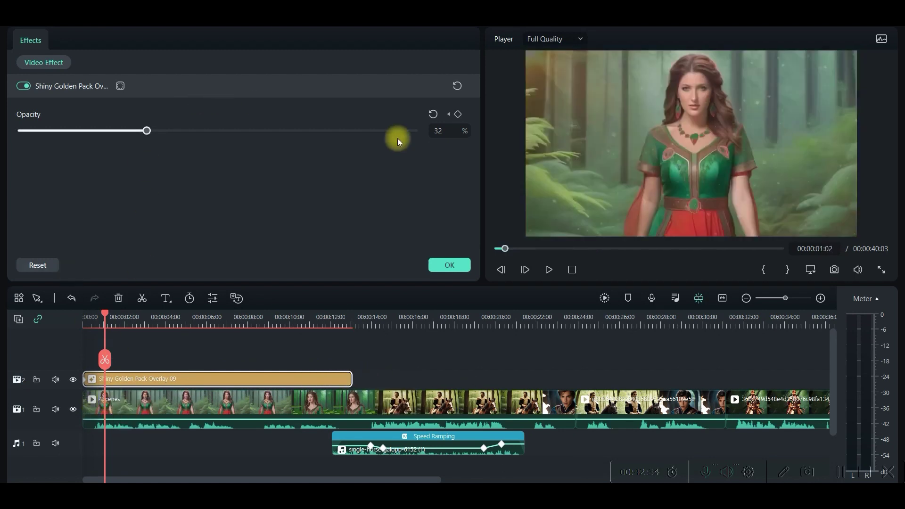
# - Add opacity keyframes to the golden overlay: 37% at 00:00:01:02 and 46% at 00:00:02:11
pyautogui.click(457, 115)
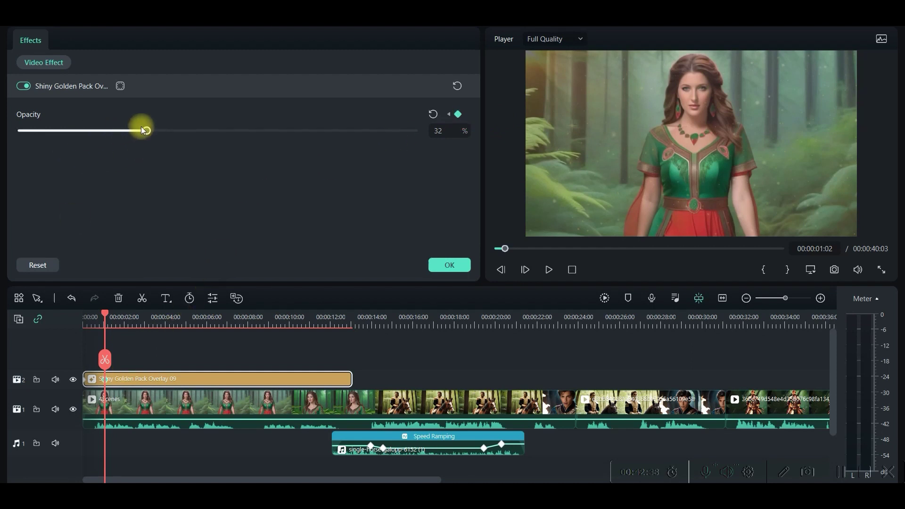
pyautogui.moveTo(157, 137); pyautogui.dragTo(168, 140)
pyautogui.moveTo(105, 315); pyautogui.dragTo(133, 317)
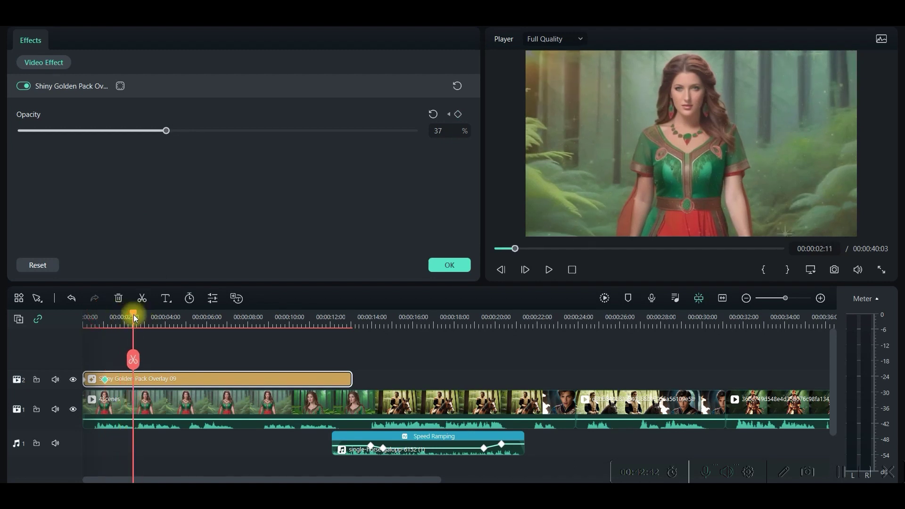
pyautogui.click(456, 115)
pyautogui.click(171, 133)
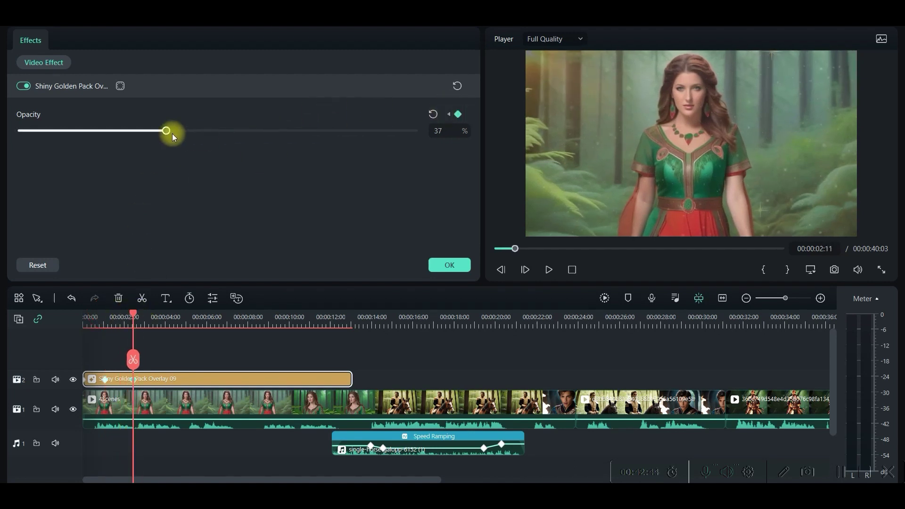
pyautogui.moveTo(201, 132); pyautogui.dragTo(201, 133)
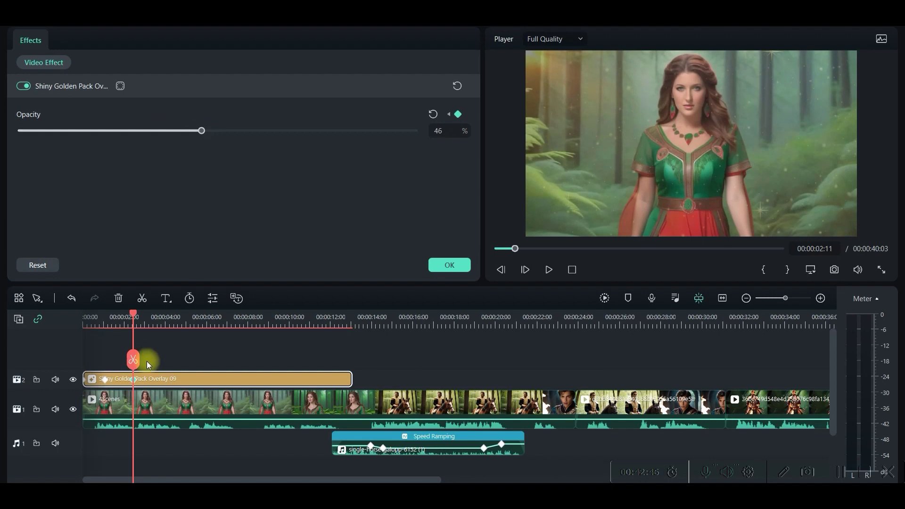
# - Add a 54% opacity keyframe to the golden overlay at about 4.4 seconds and a higher-opacity one at 00:00:06:03
pyautogui.moveTo(132, 324); pyautogui.dragTo(175, 317)
pyautogui.click(457, 115)
pyautogui.moveTo(202, 130); pyautogui.dragTo(233, 130)
pyautogui.moveTo(175, 310); pyautogui.dragTo(209, 313)
pyautogui.click(457, 114)
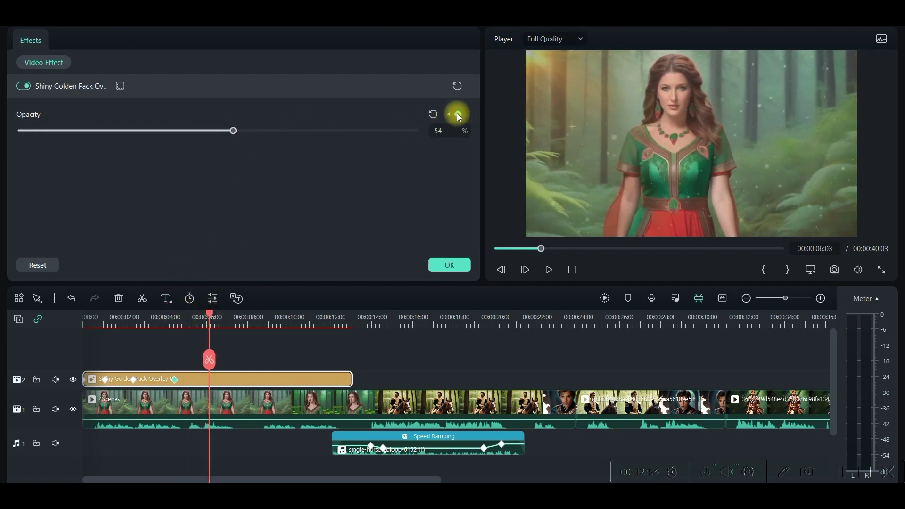
pyautogui.moveTo(232, 131); pyautogui.dragTo(272, 135)
pyautogui.moveTo(211, 316); pyautogui.dragTo(238, 311)
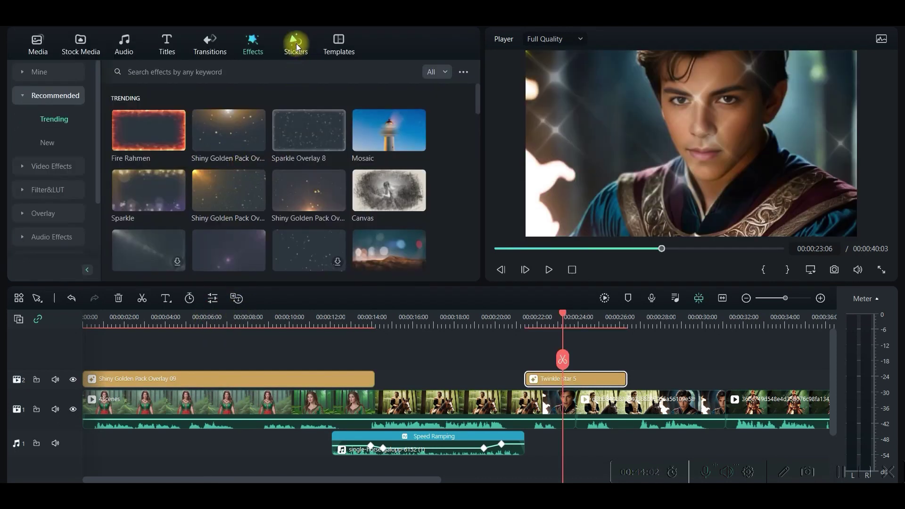
# - Place the blue-and-orange Cinematic Dissolve Effect sticker above the start of the last clip, at about 31 seconds
pyautogui.click(296, 43)
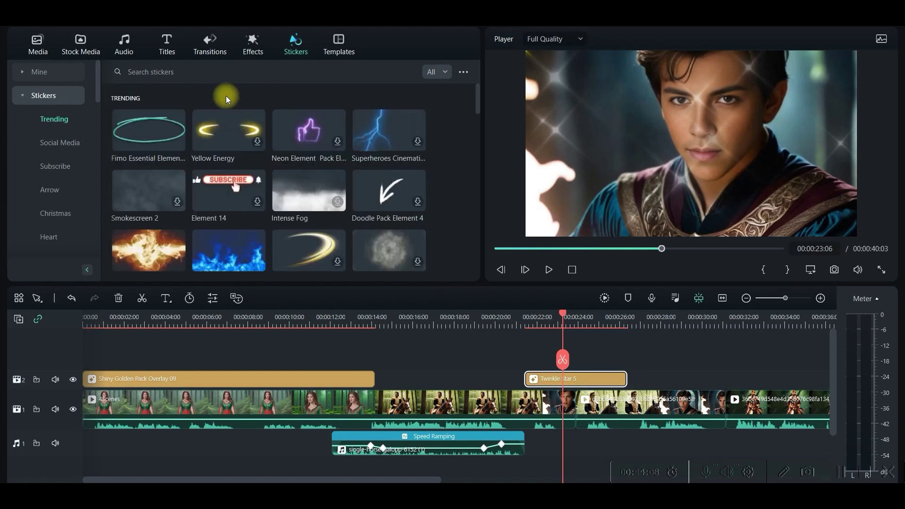
pyautogui.scroll(-5, 245, 203)
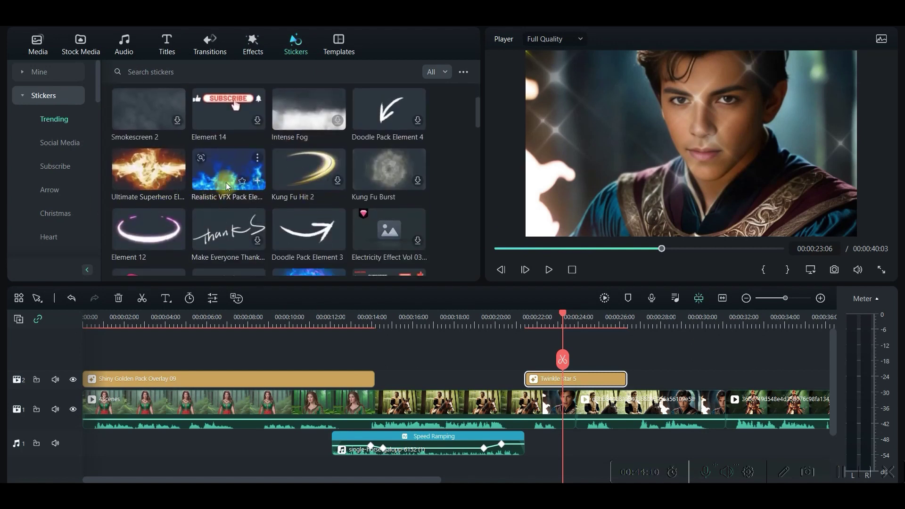
pyautogui.scroll(-1, 245, 203)
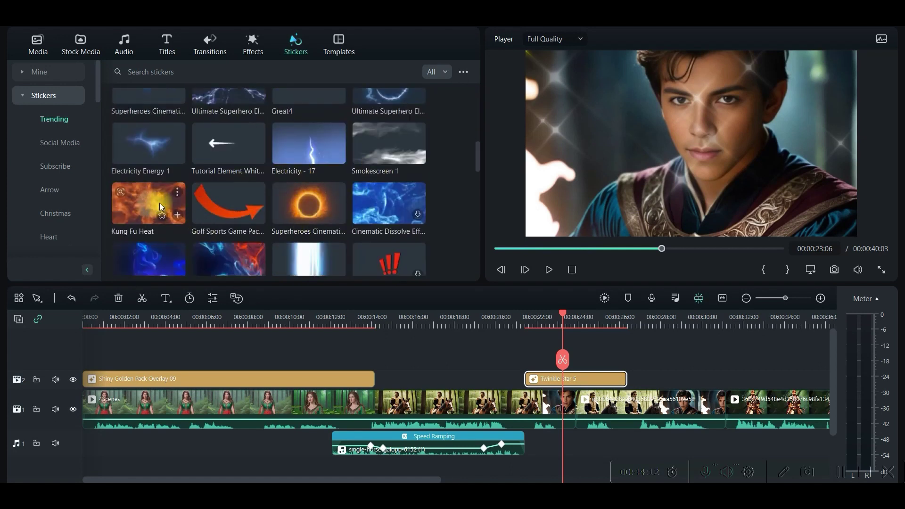
pyautogui.scroll(-3, 180, 216)
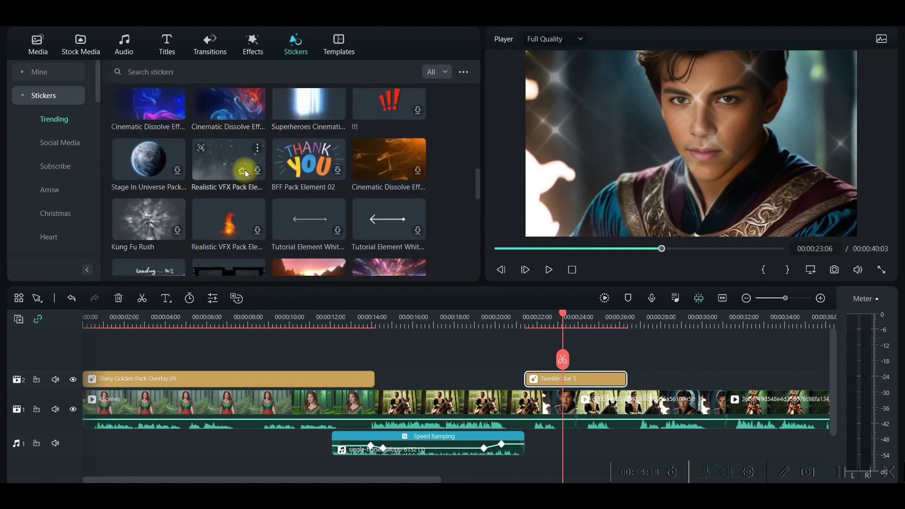
pyautogui.scroll(1, 244, 173)
pyautogui.moveTo(244, 174); pyautogui.dragTo(745, 375)
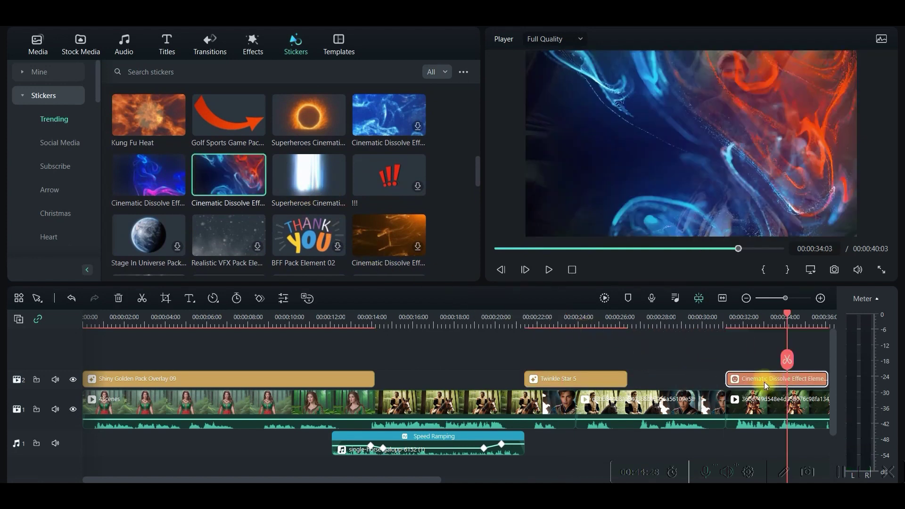
# - Lower the Cinematic Dissolve Effect sticker's opacity to well under half and preview the blended frame of the couple on horseback
pyautogui.doubleClick(763, 380)
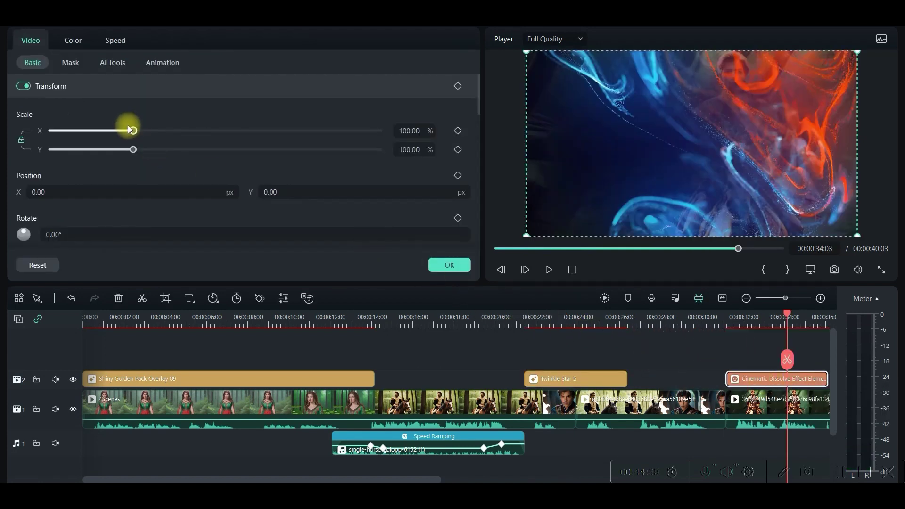
pyautogui.scroll(-5, 78, 196)
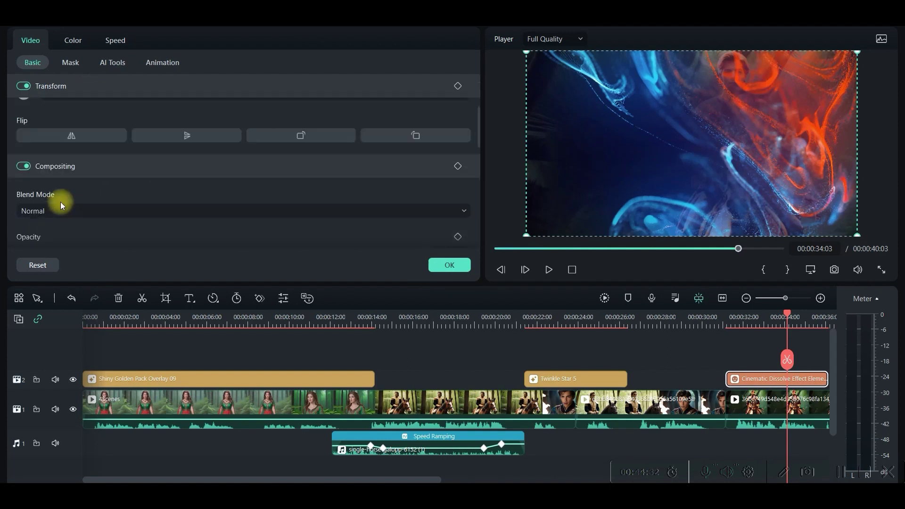
pyautogui.scroll(-2, 69, 184)
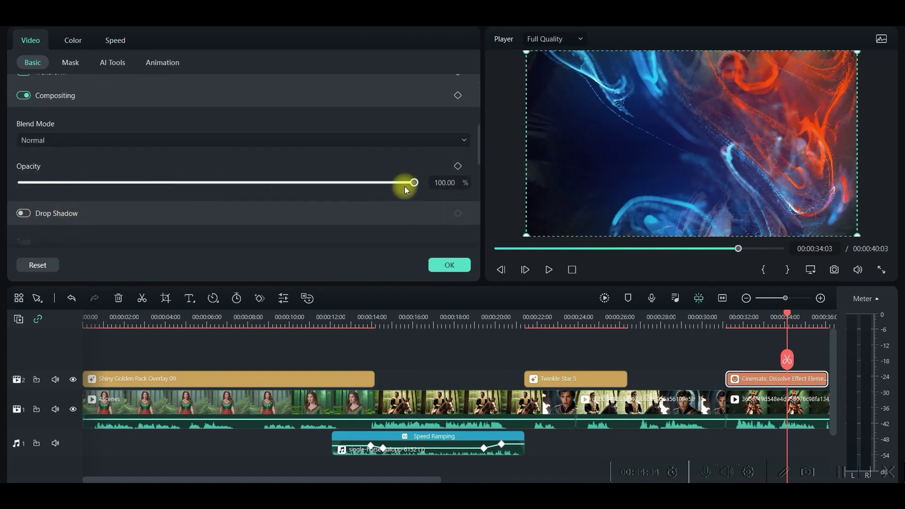
pyautogui.moveTo(411, 183); pyautogui.dragTo(225, 182)
pyautogui.moveTo(166, 183); pyautogui.dragTo(165, 183)
pyautogui.click(800, 317)
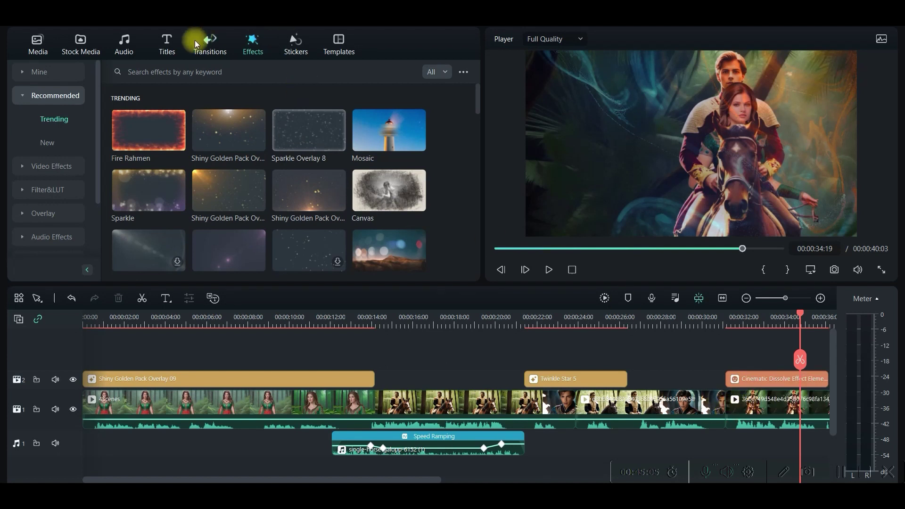
# - Add the Butterfly Wave Scrawler transition between the last two video clips and shorten it slightly
pyautogui.click(208, 41)
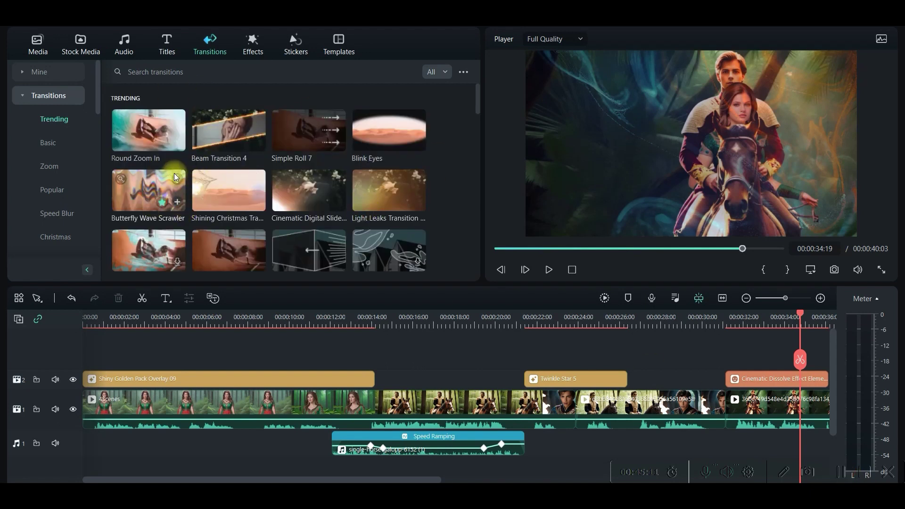
pyautogui.moveTo(148, 198); pyautogui.dragTo(728, 412)
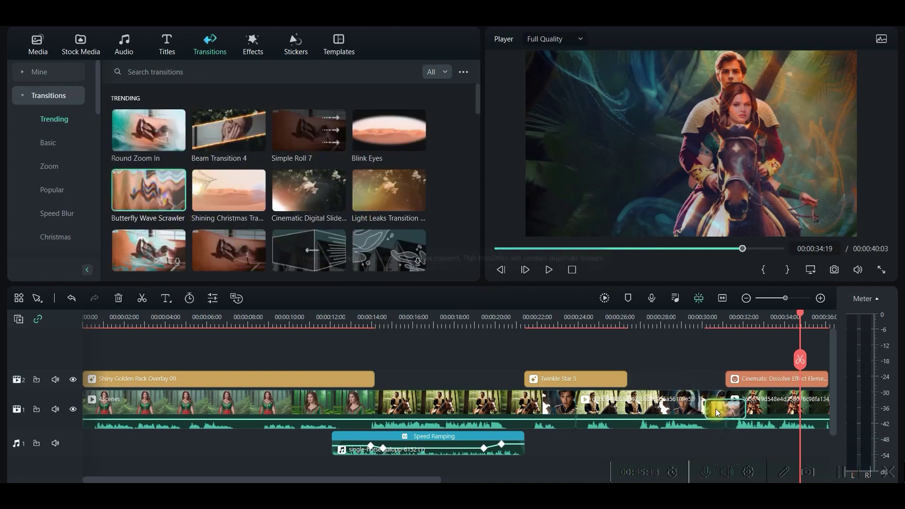
pyautogui.click(679, 317)
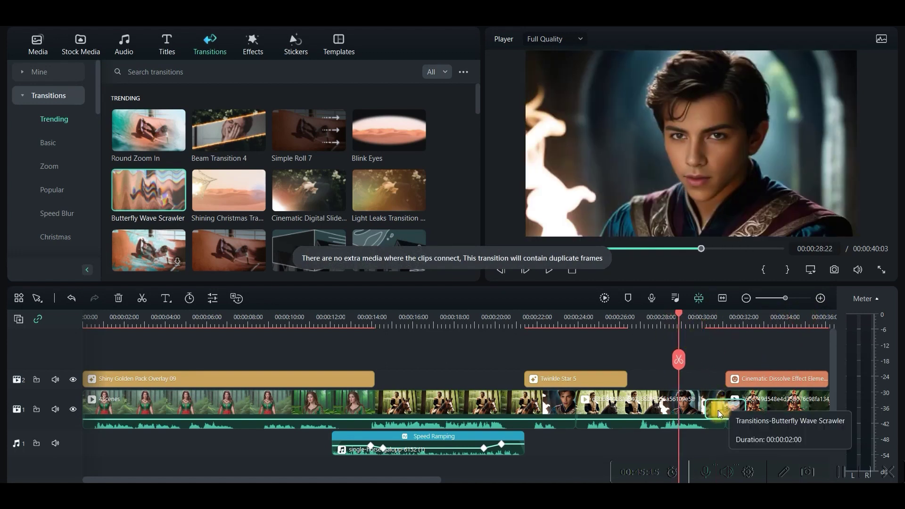
pyautogui.moveTo(706, 408); pyautogui.dragTo(713, 409)
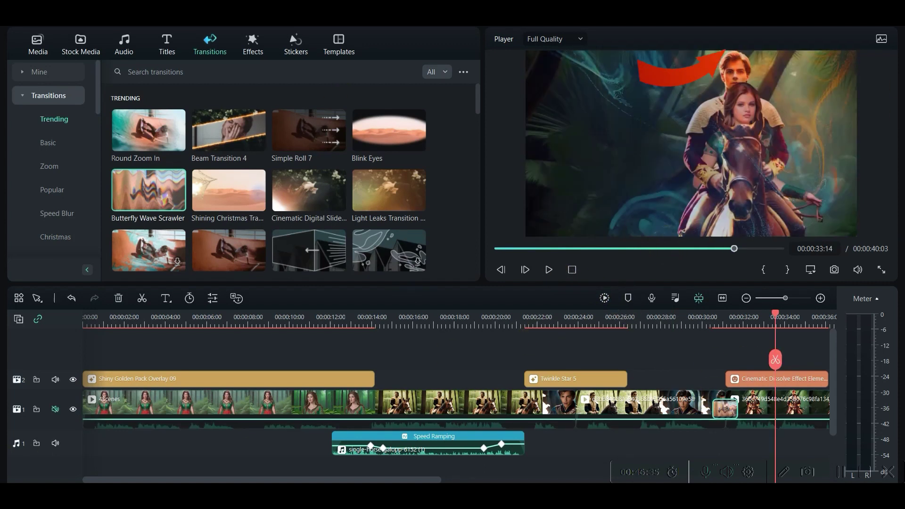
# - Open the local export settings, review the file name and save folder, and set the MP4 quality to Higher
pyautogui.click(795, 30)
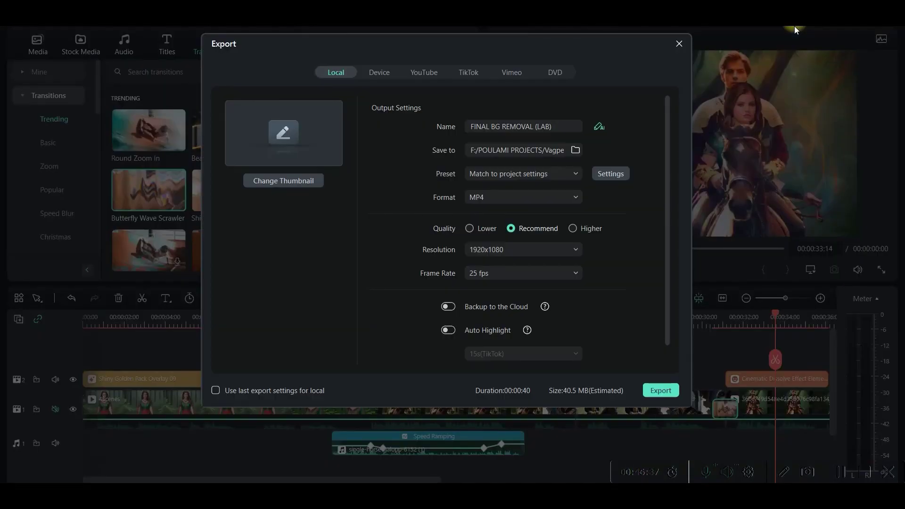
pyautogui.click(542, 126)
pyautogui.click(575, 150)
pyautogui.click(634, 42)
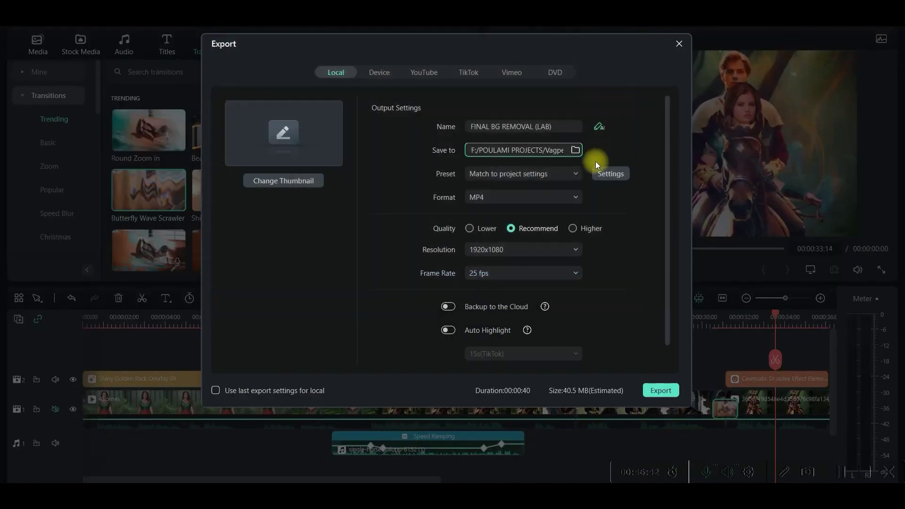
pyautogui.click(573, 229)
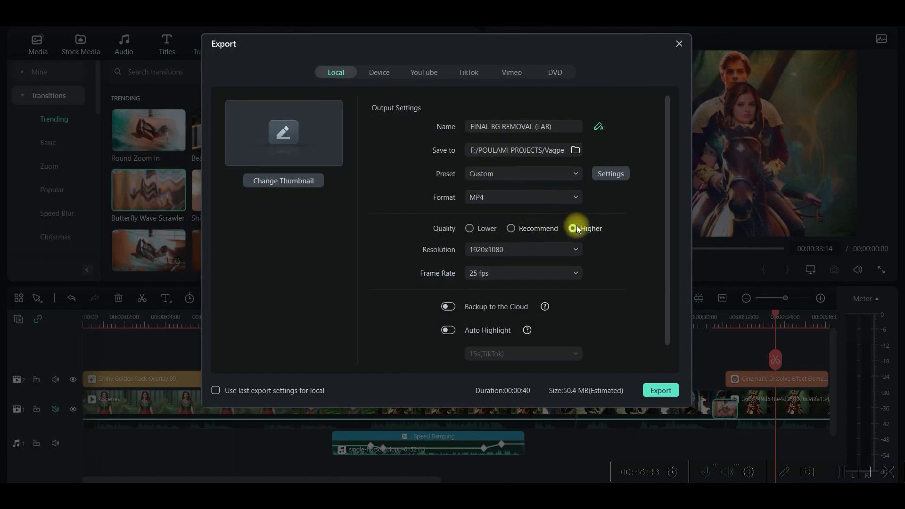